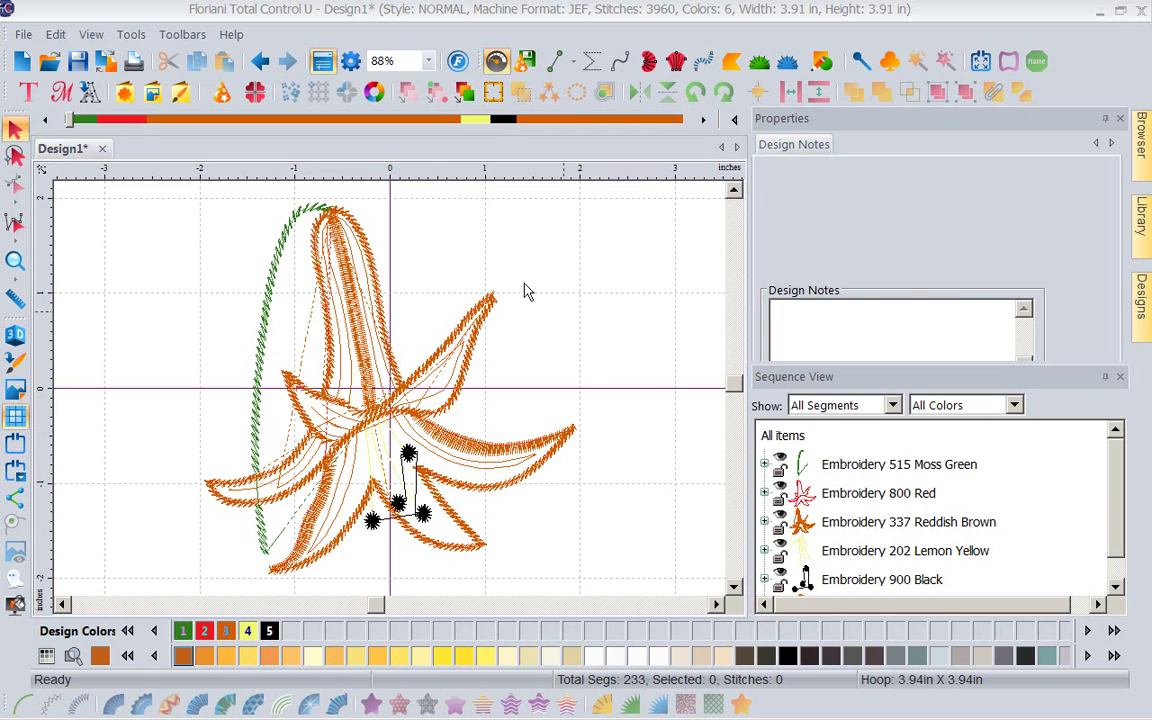
Step: Check for updates to view the version 2874 (6/2/2015) update page, then minimize Firefox
left_click(229, 35)
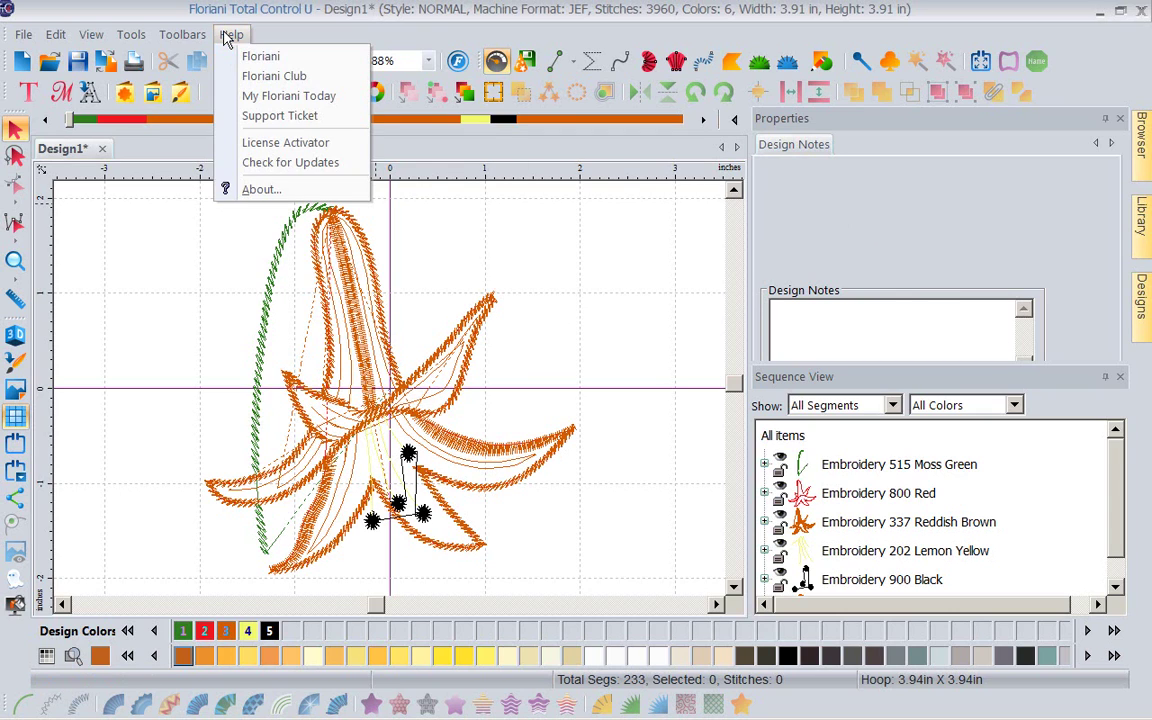
left_click(287, 164)
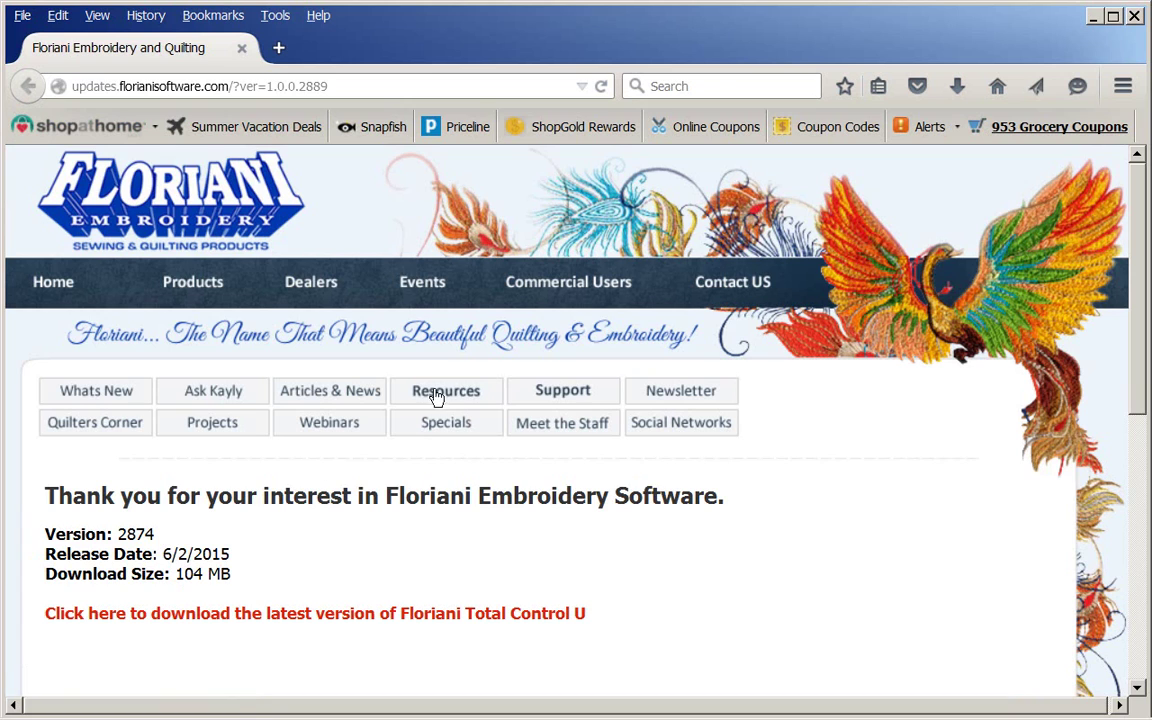
left_click(1096, 20)
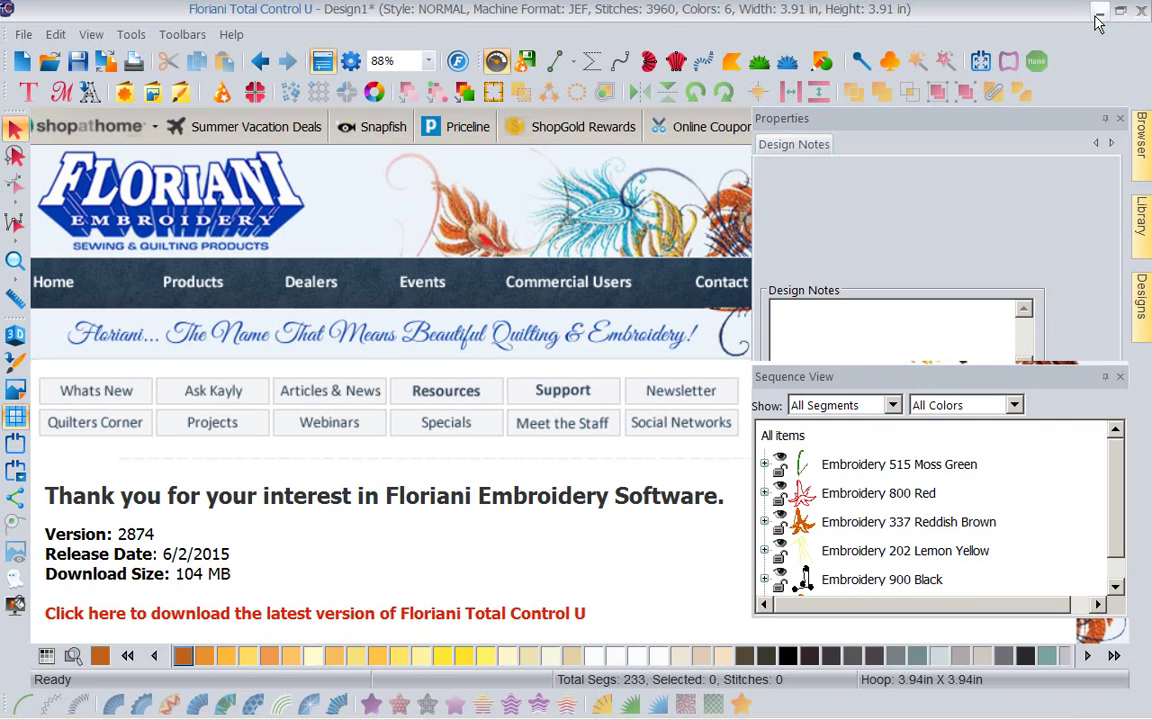
left_click(231, 34)
left_click(255, 98)
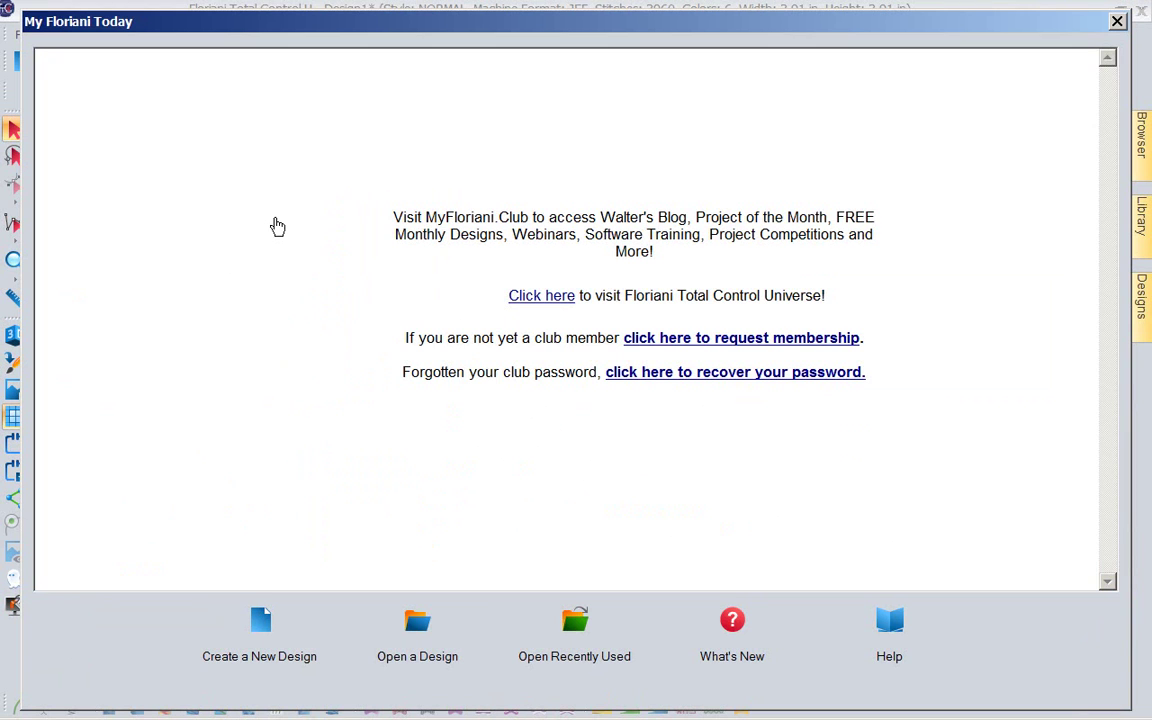
left_click(1123, 24)
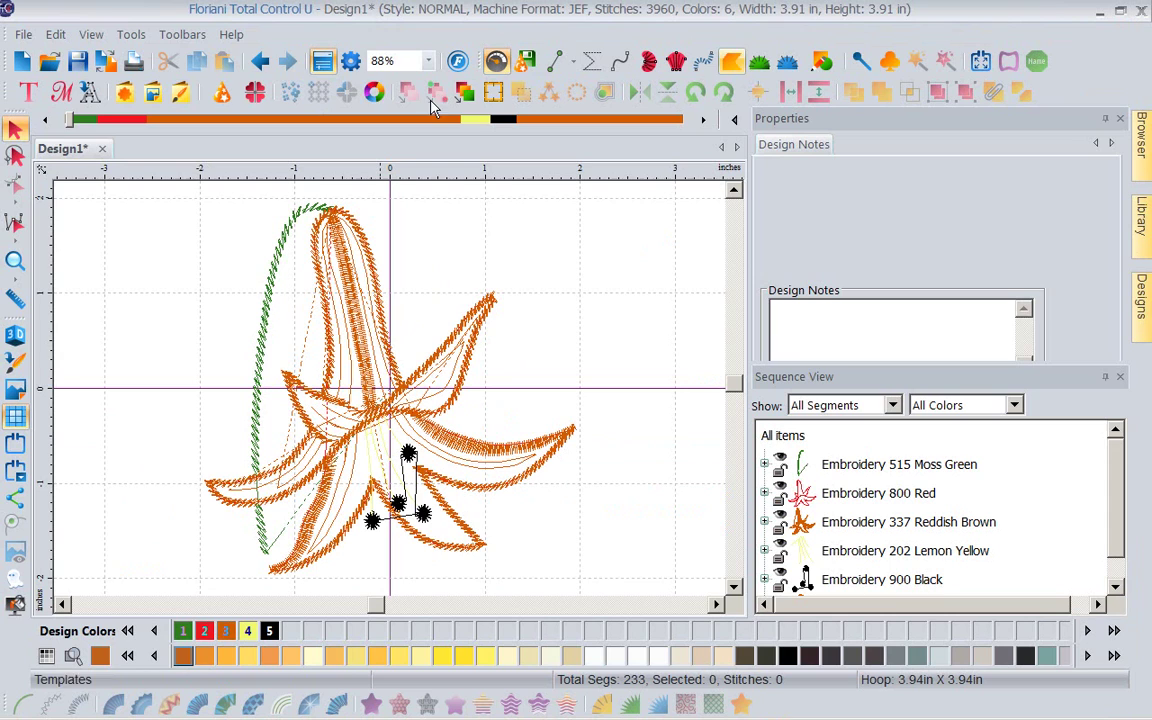
left_click(233, 36)
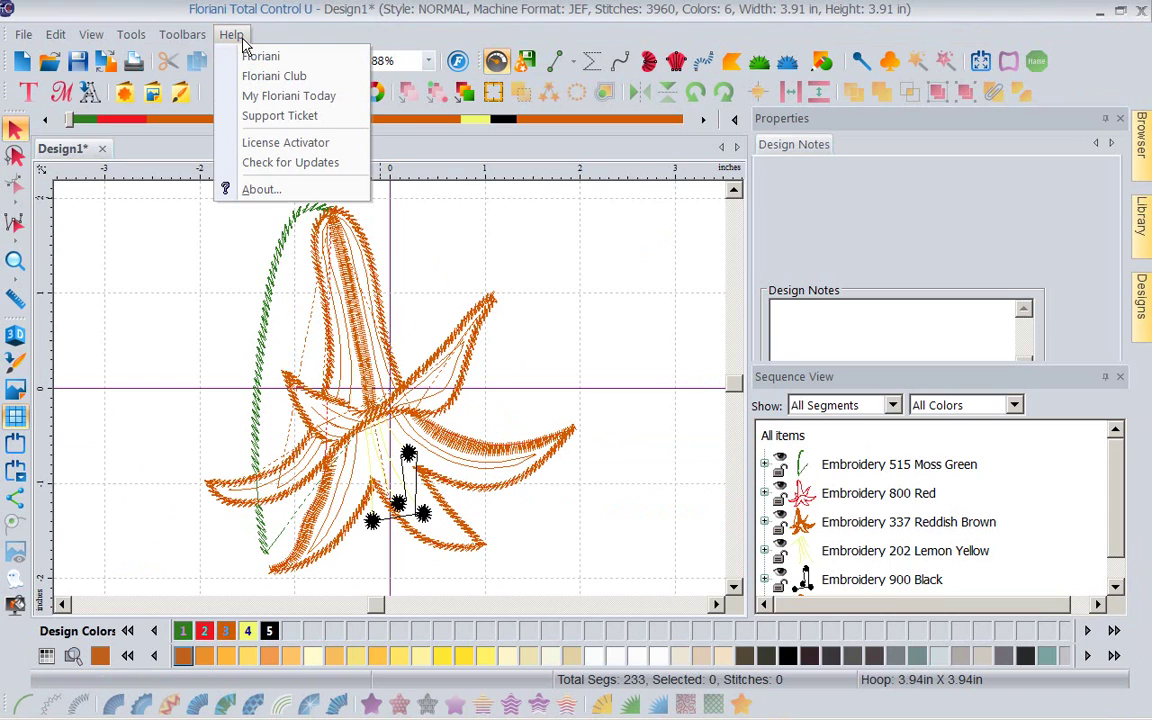
left_click(250, 189)
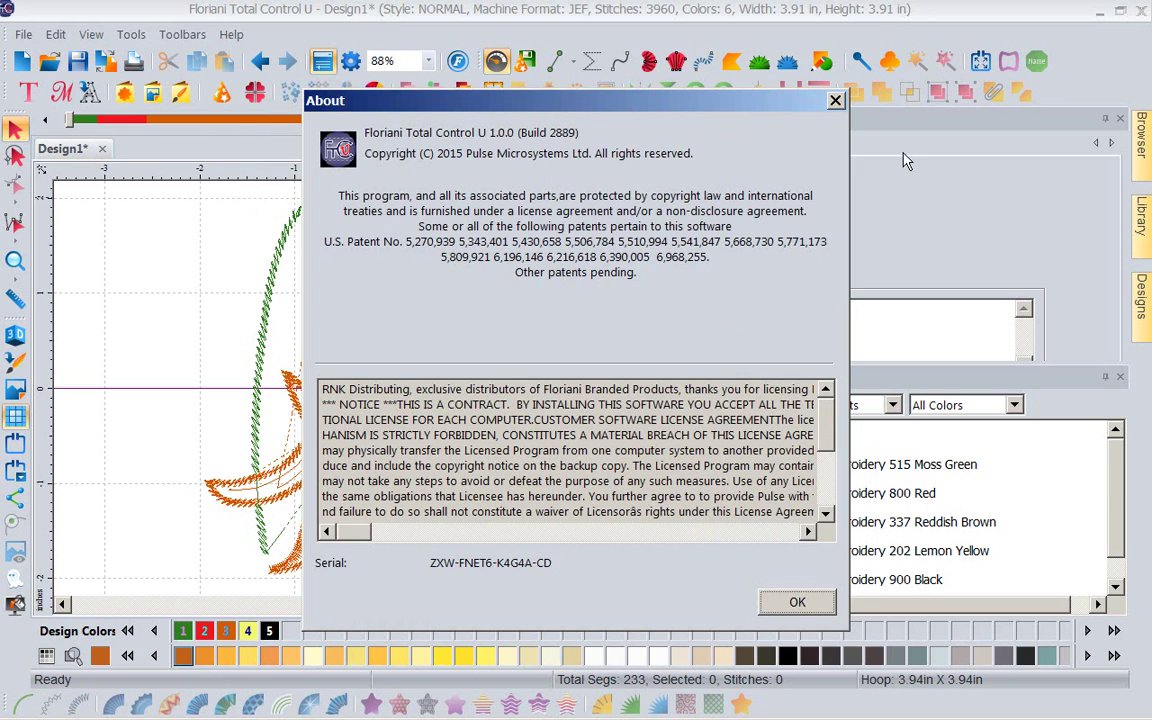
left_click(836, 102)
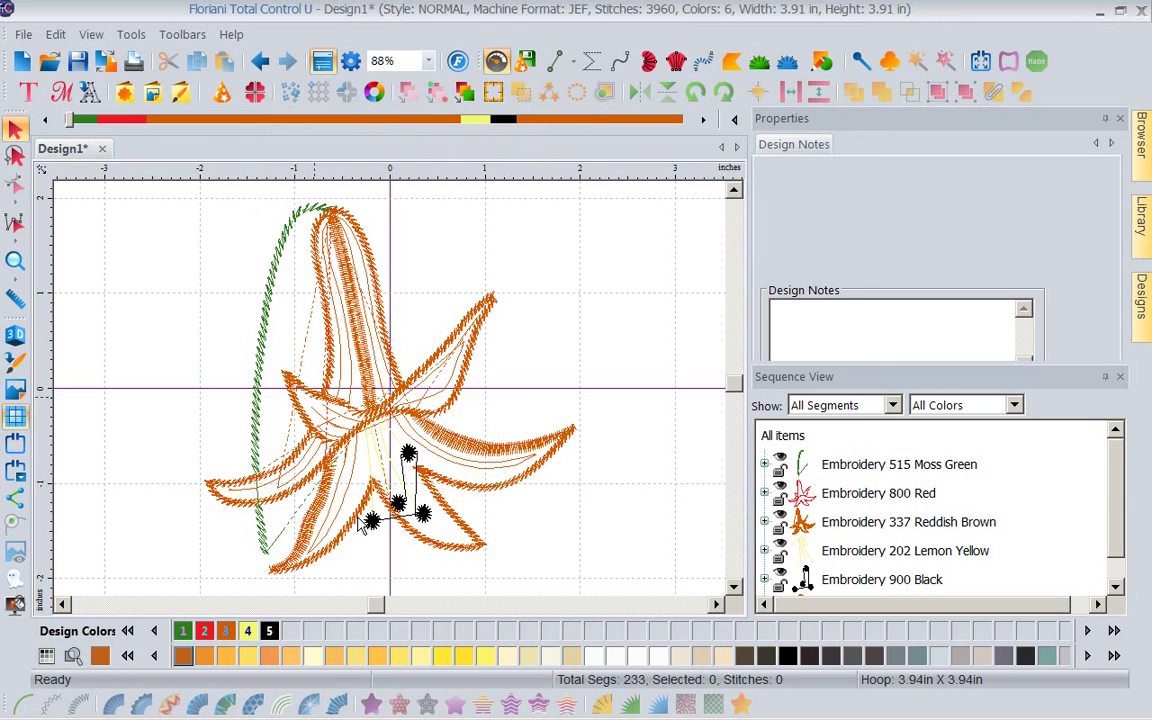
mouse_move(76, 695)
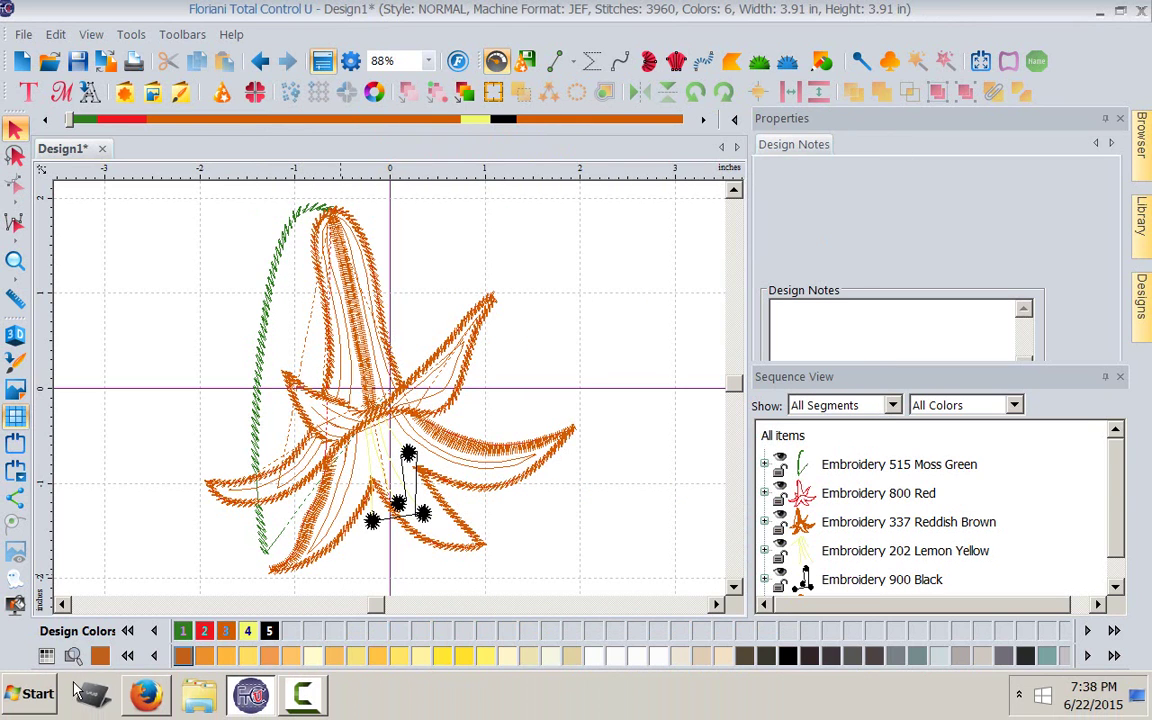
Step: Bring Firefox back, scroll through the Floriani update page, then close the browser
left_click(140, 700)
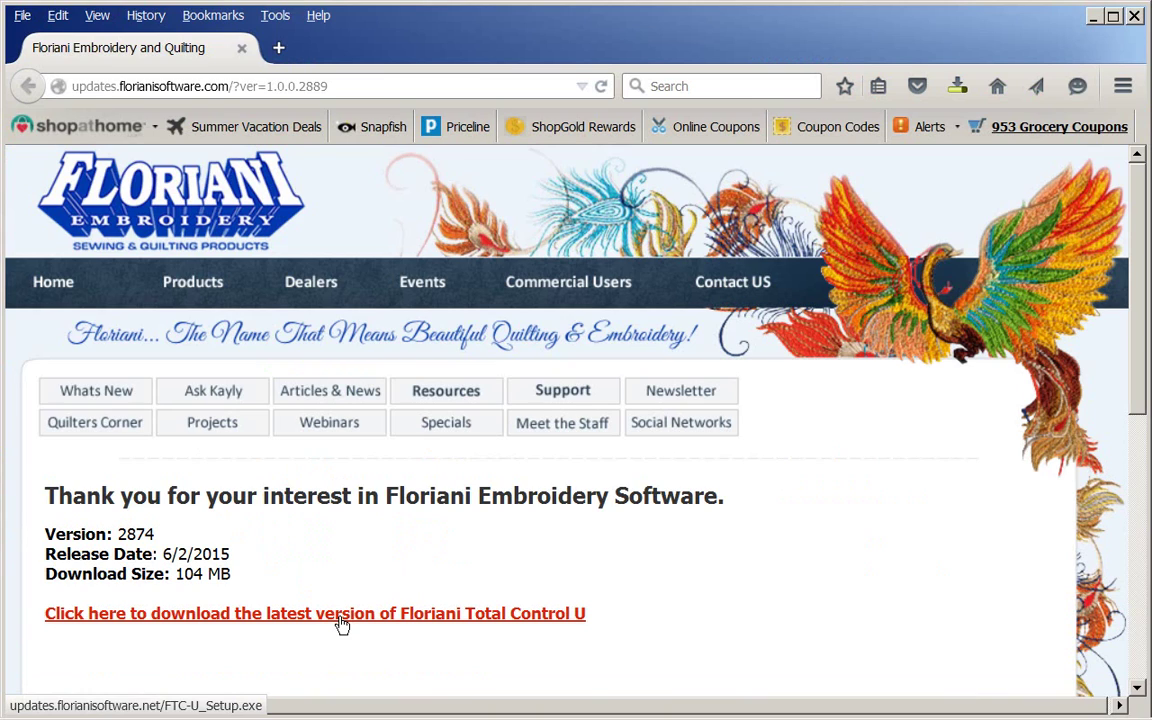
scroll(918, 378, "down", 5)
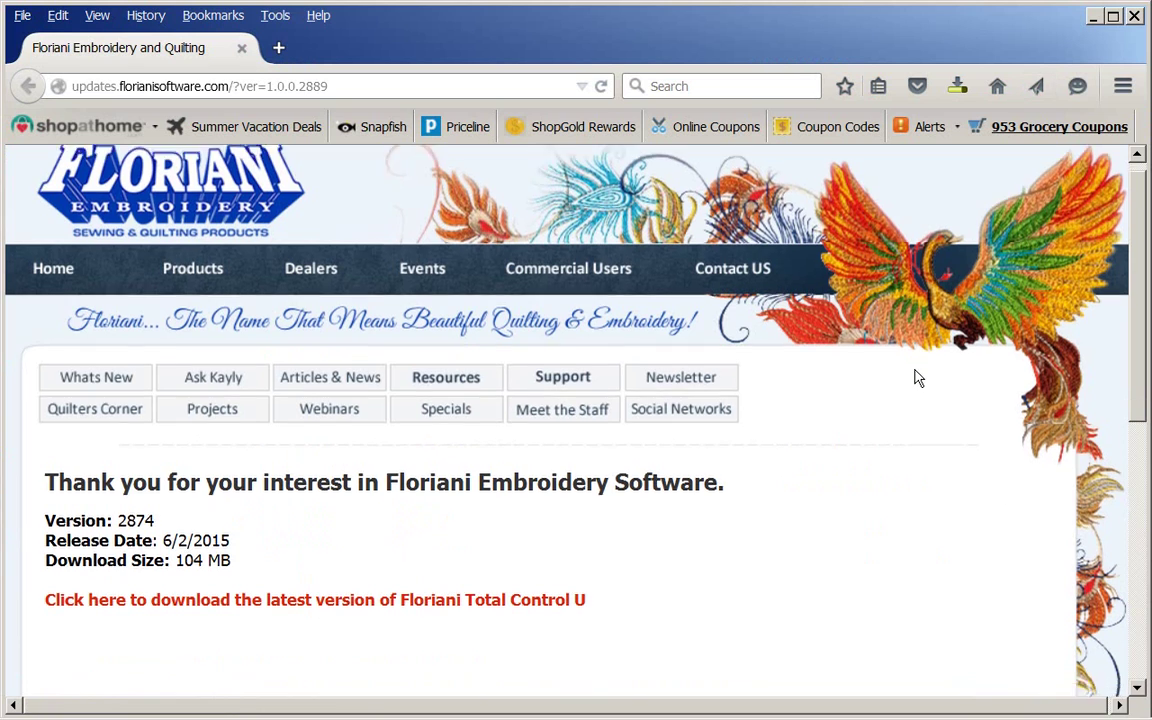
left_click(1135, 18)
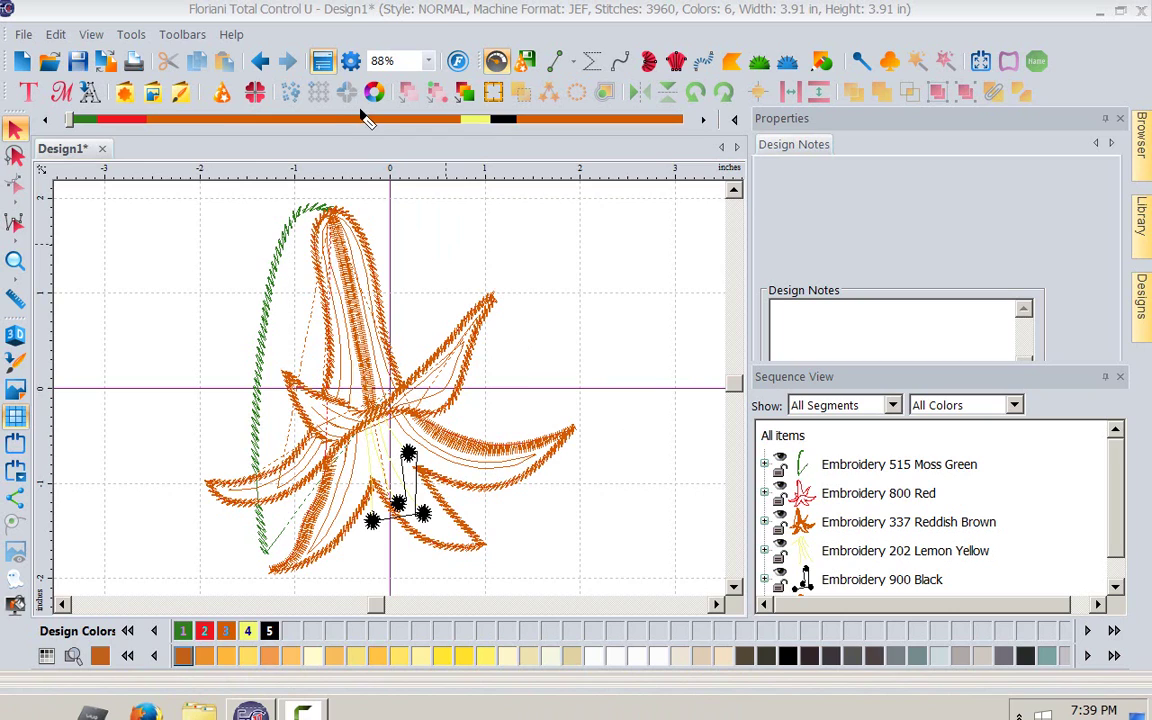
mouse_move(400, 118)
left_mouse_down()
mouse_move(397, 82)
mouse_move(385, 78)
mouse_move(360, 85)
mouse_move(355, 110)
left_mouse_up()
key("Escape")
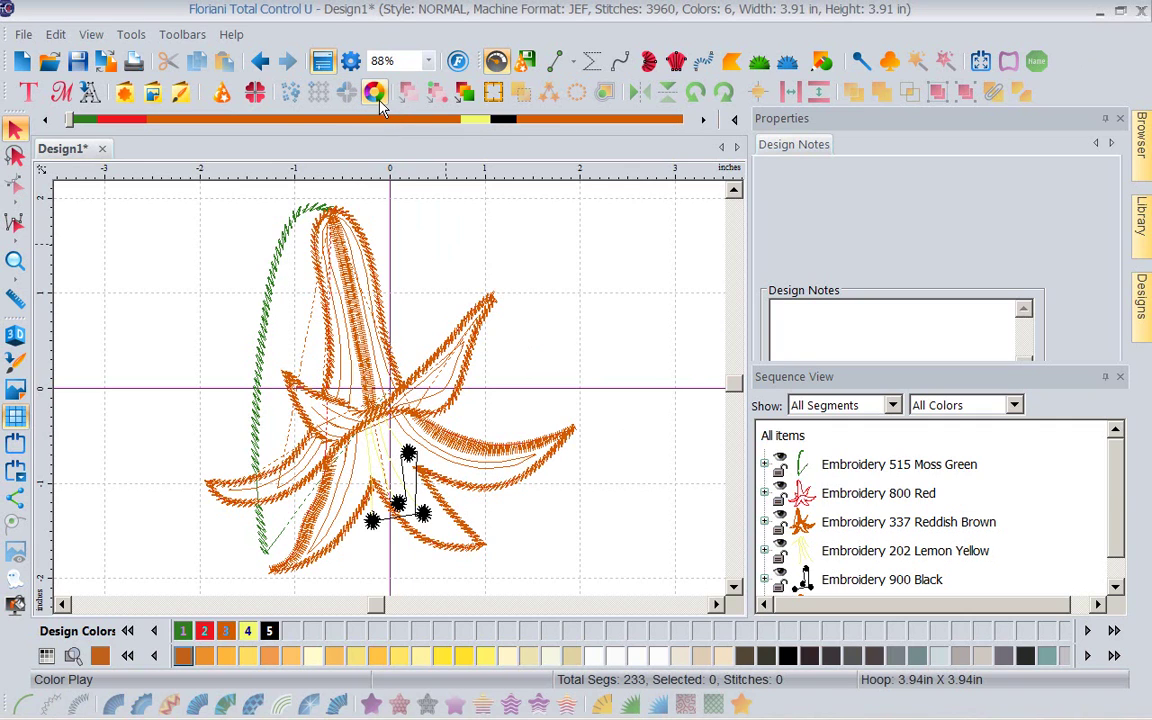
Step: Open Color Play and darken the lily's thread colours four times
left_click(374, 92)
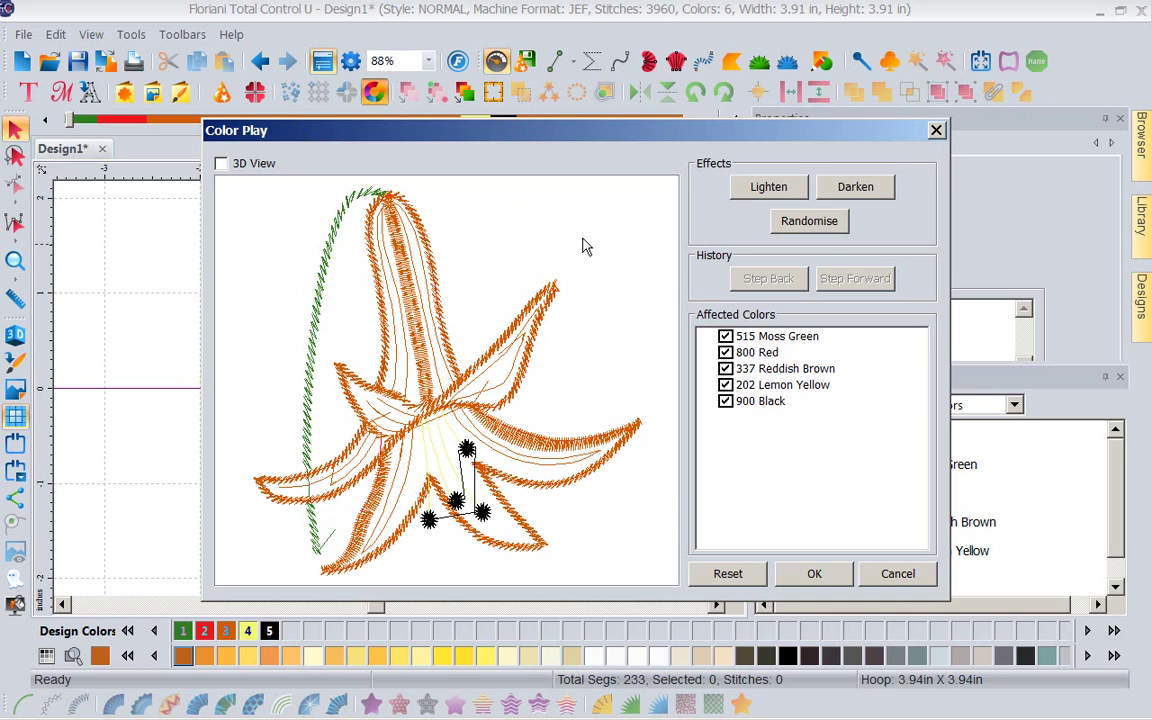
left_click(874, 197)
left_click(874, 197)
left_click(874, 197)
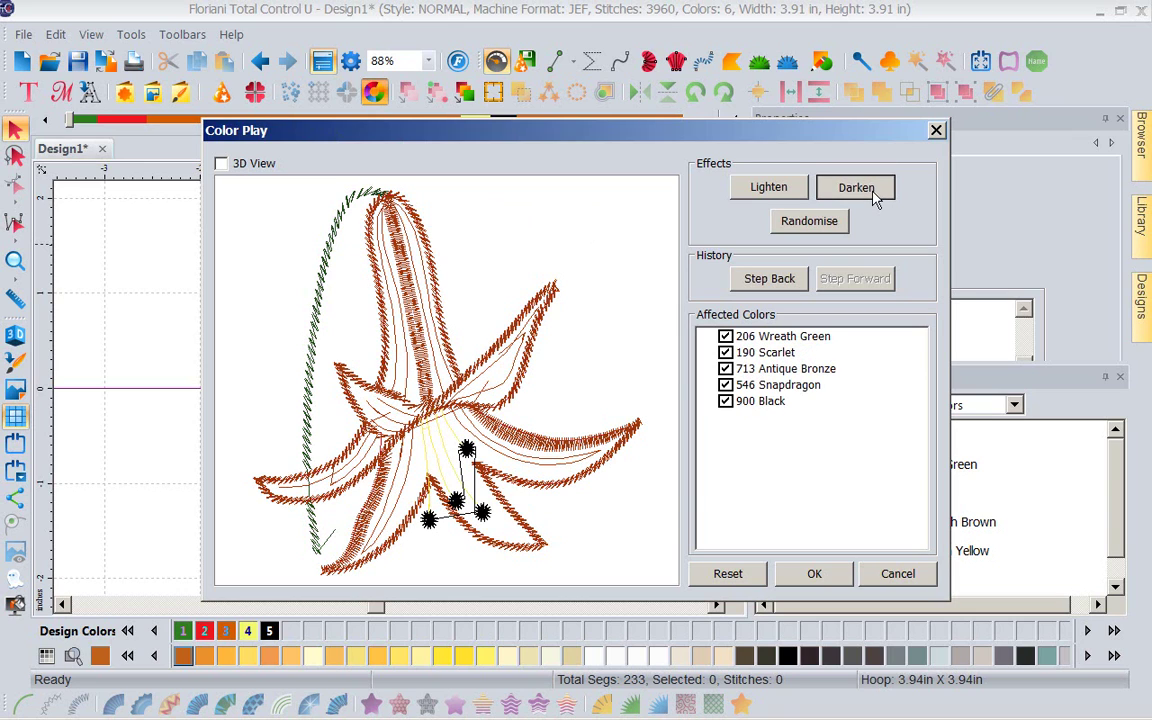
left_click(874, 197)
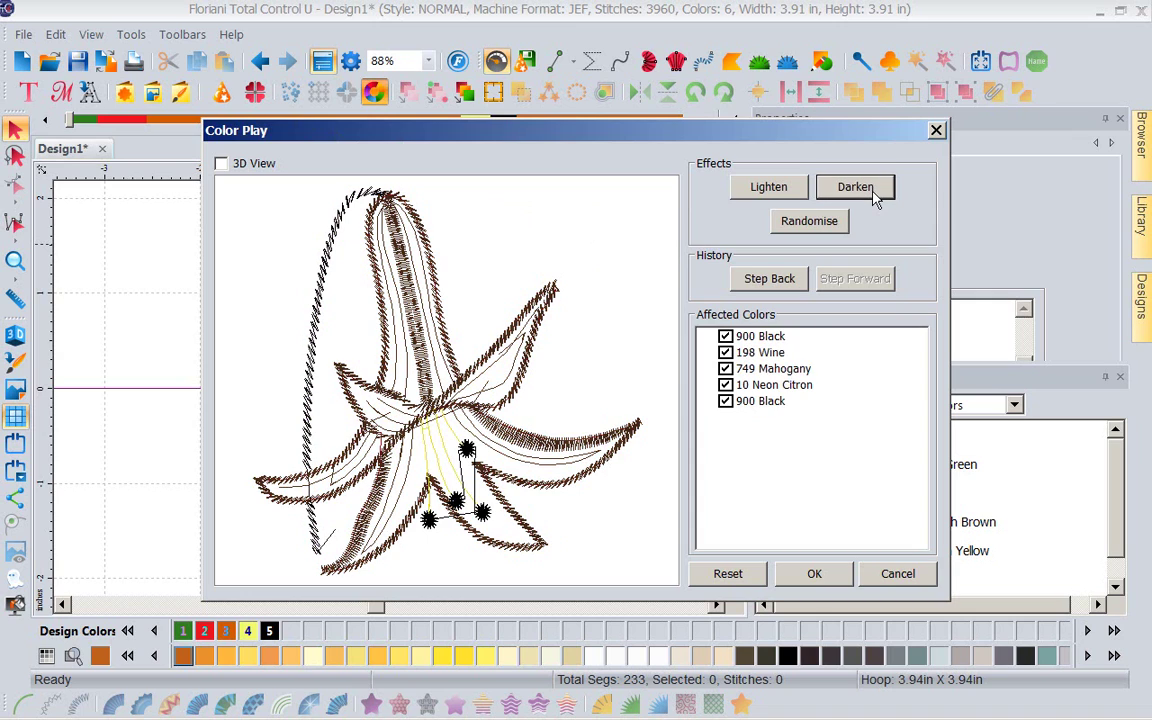
Step: Lighten the colours eleven times, then reset to the original Moss Green, Red, Reddish Brown palette
left_click(781, 190)
left_click(781, 190)
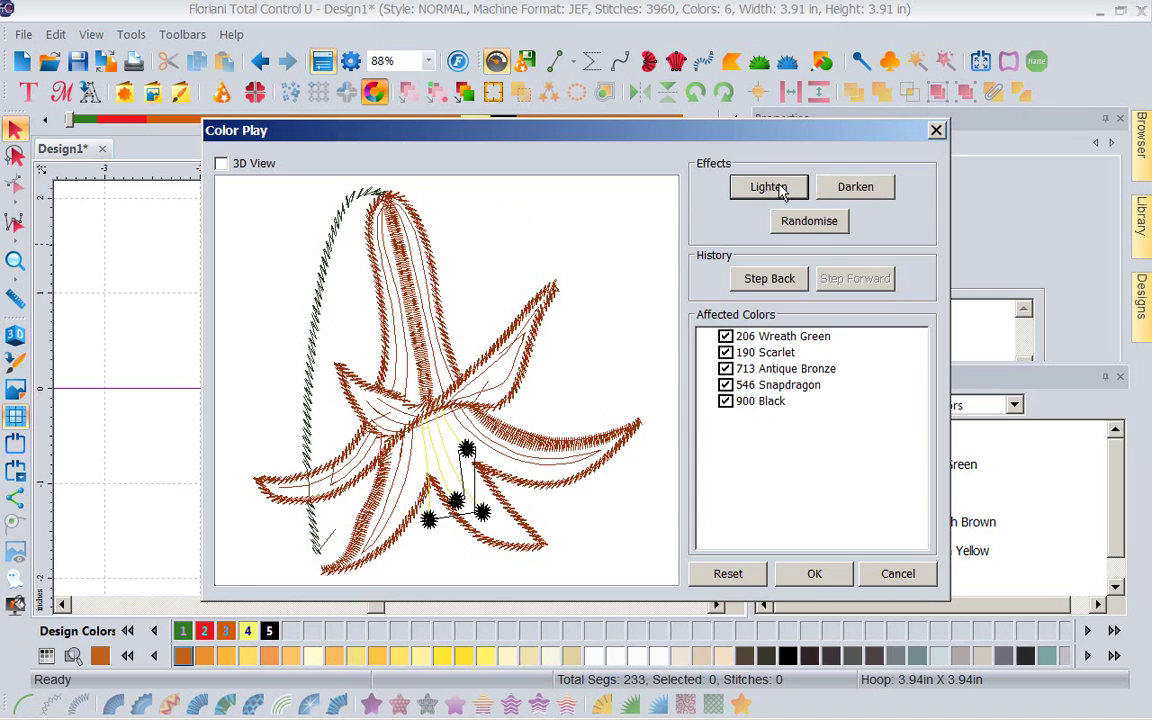
left_click(781, 190)
left_click(781, 190)
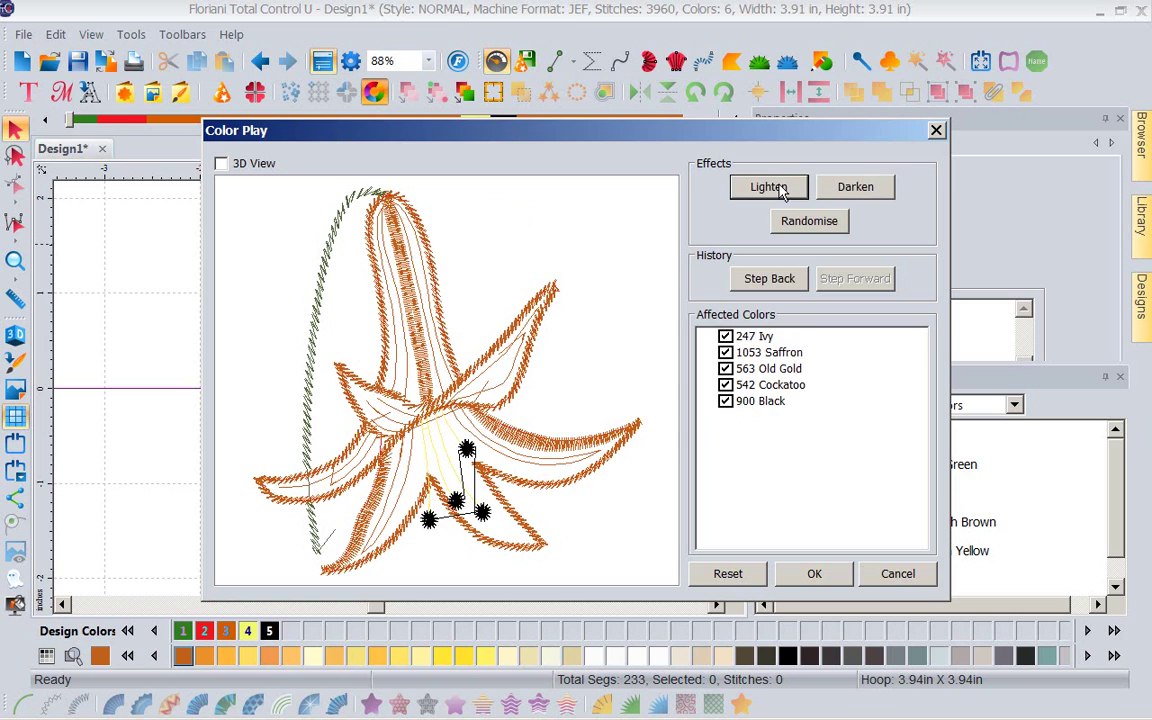
left_click(781, 190)
left_click(781, 190)
left_click(781, 190)
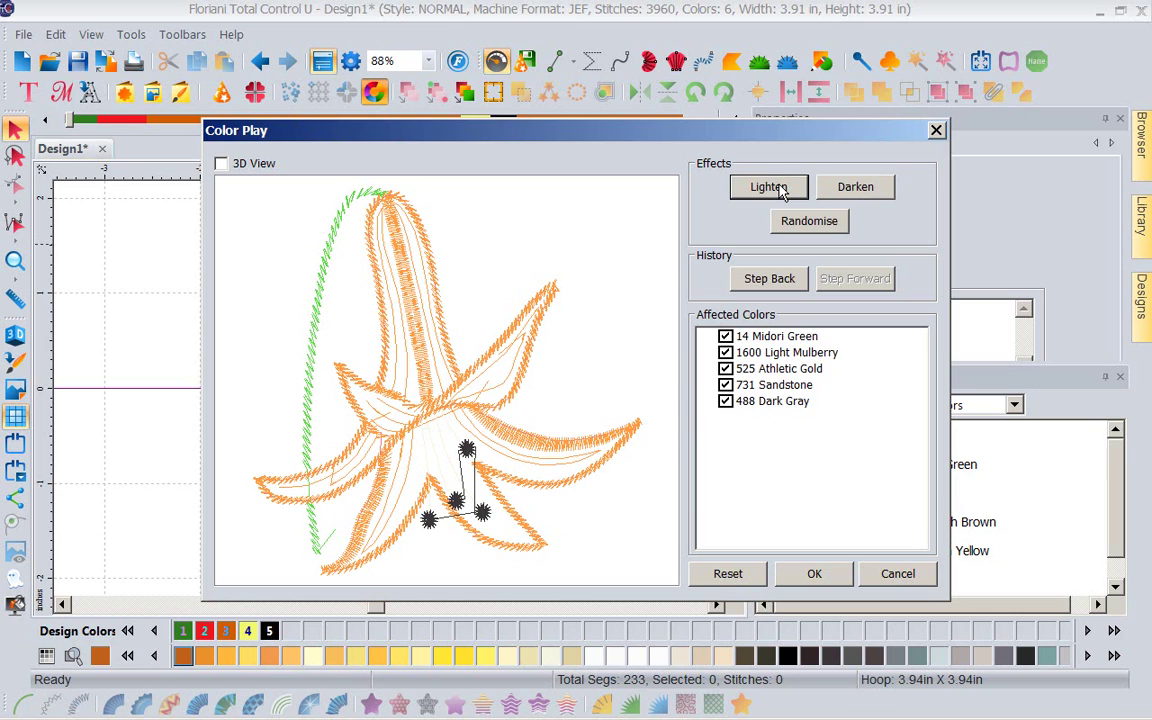
left_click(781, 190)
left_click(781, 190)
left_click(781, 190)
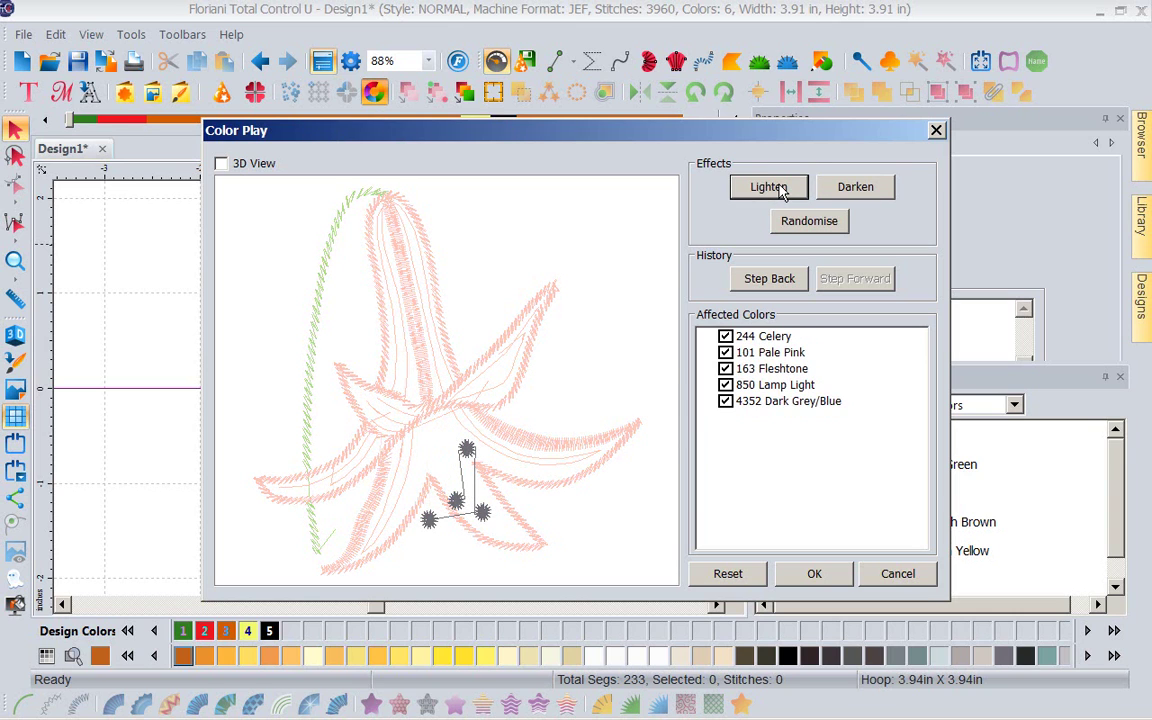
left_click(781, 190)
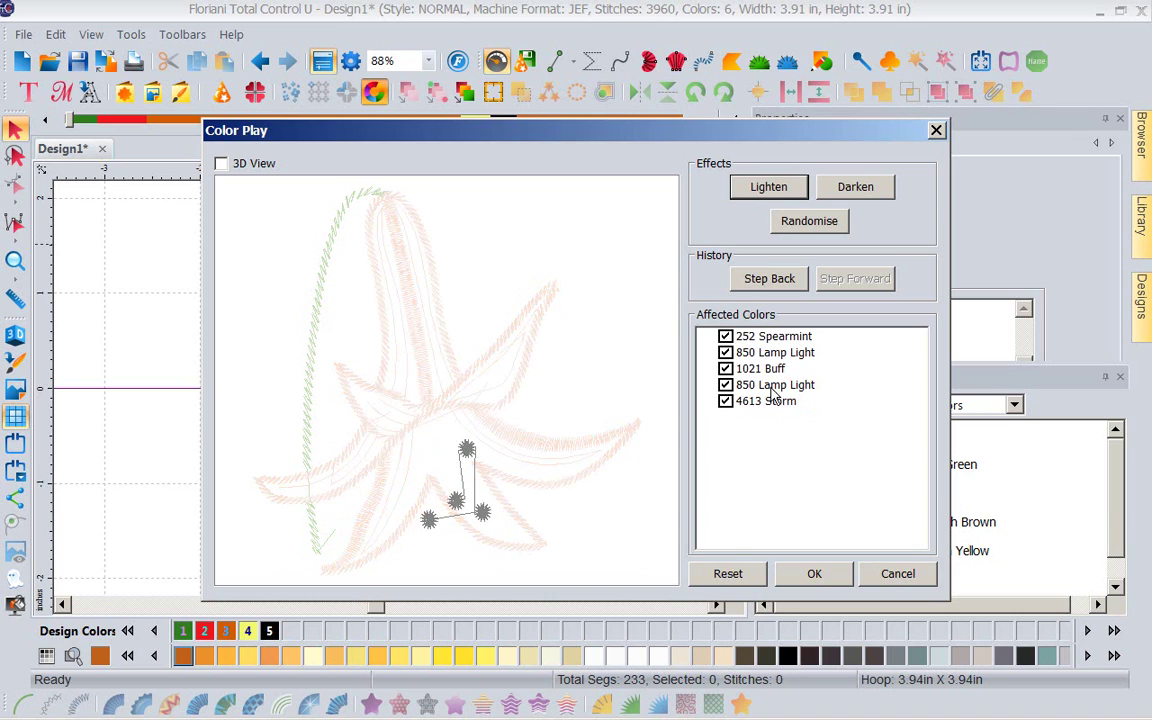
left_click(727, 575)
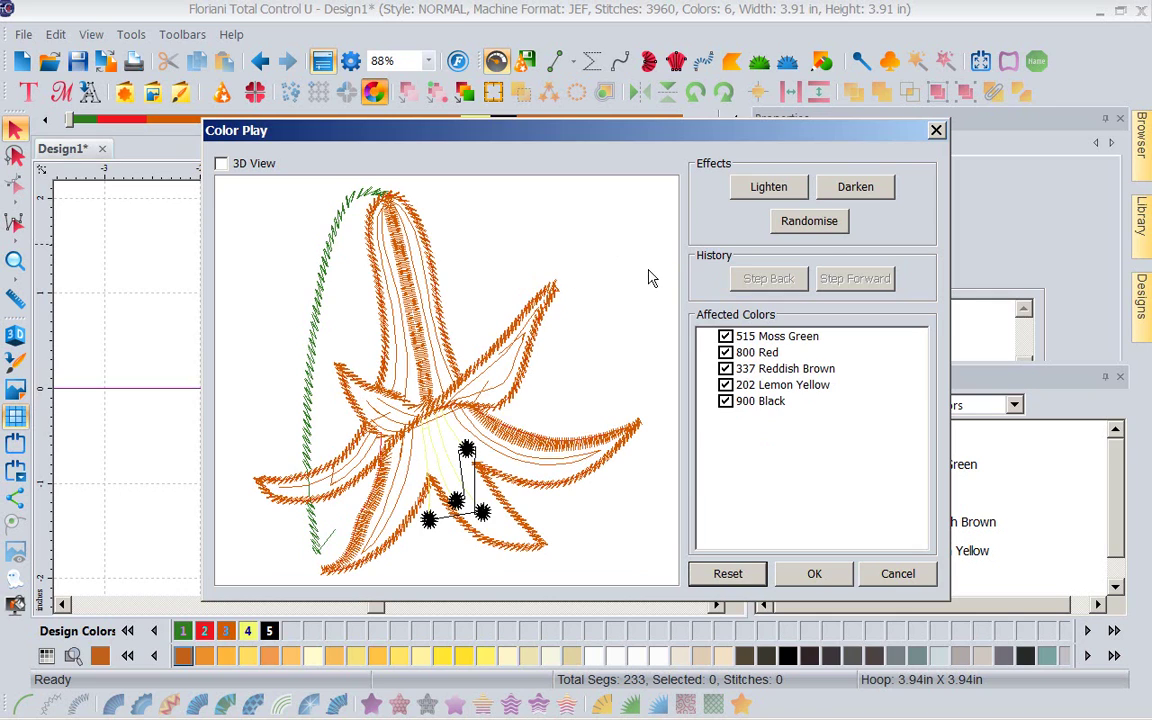
left_click(809, 221)
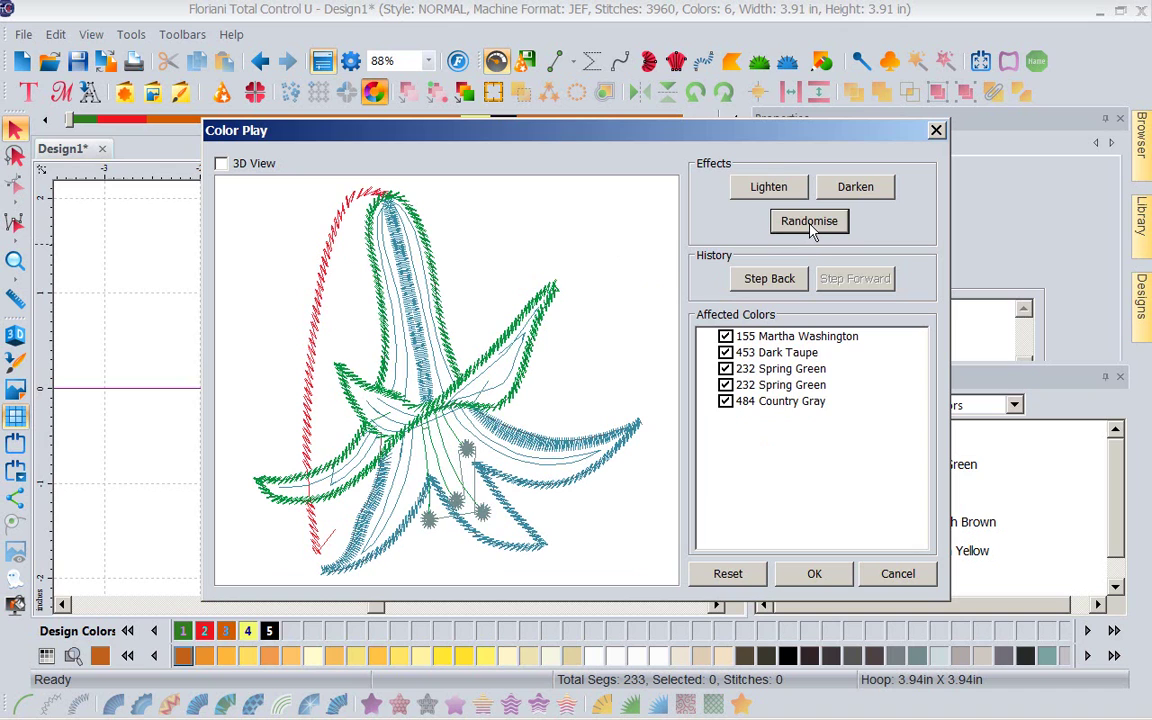
left_click(809, 221)
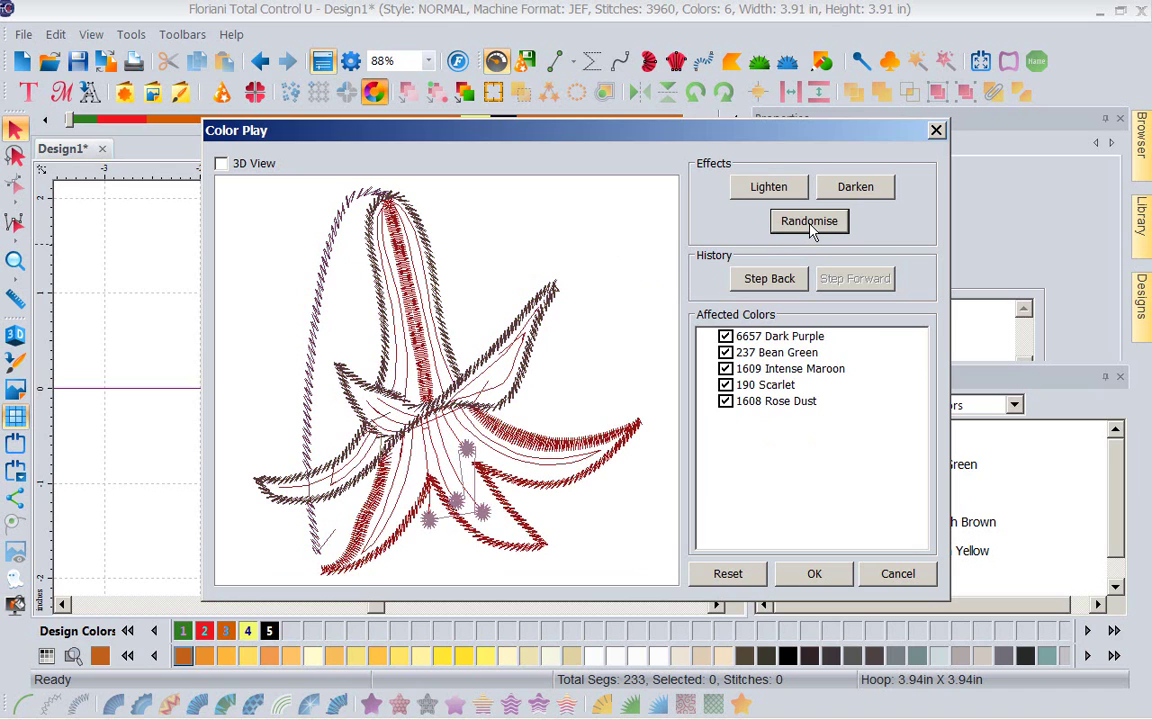
left_click(809, 221)
left_click(809, 221)
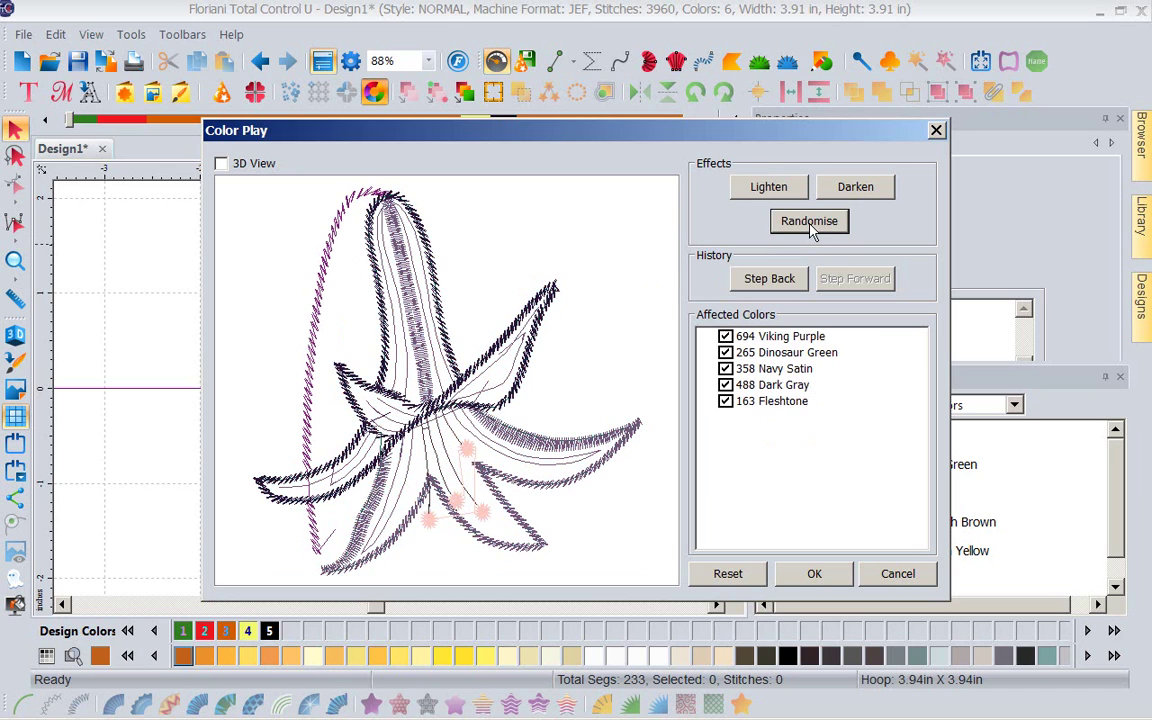
left_click(809, 221)
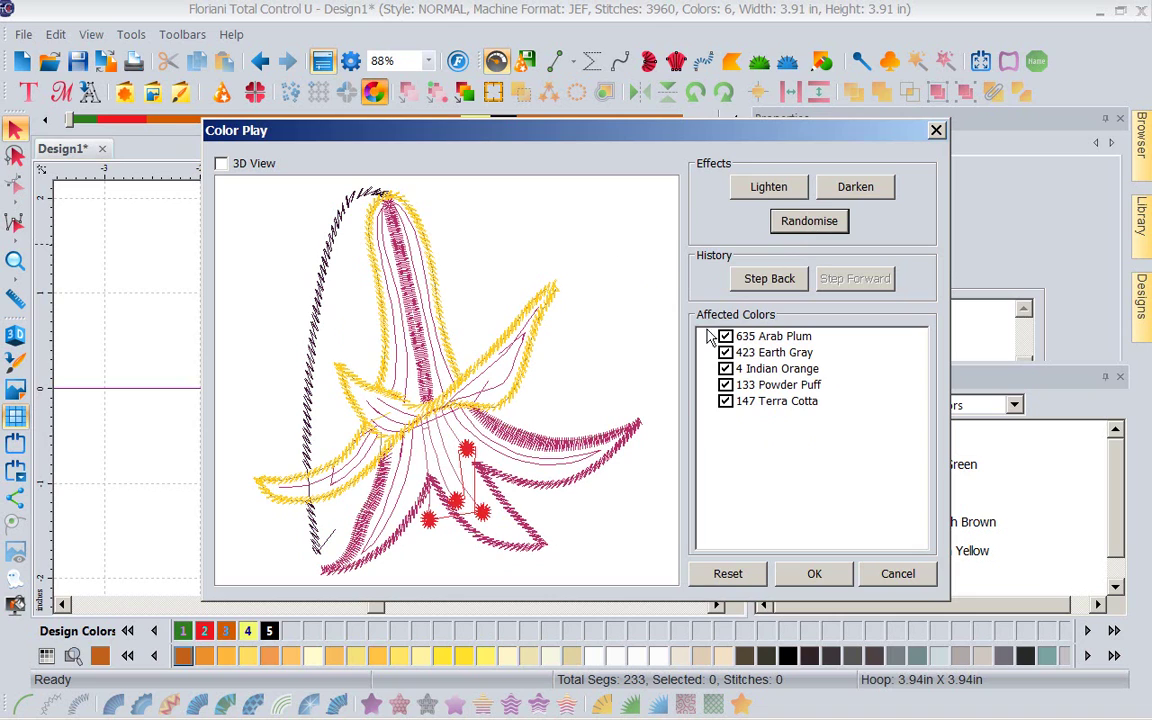
left_click(728, 576)
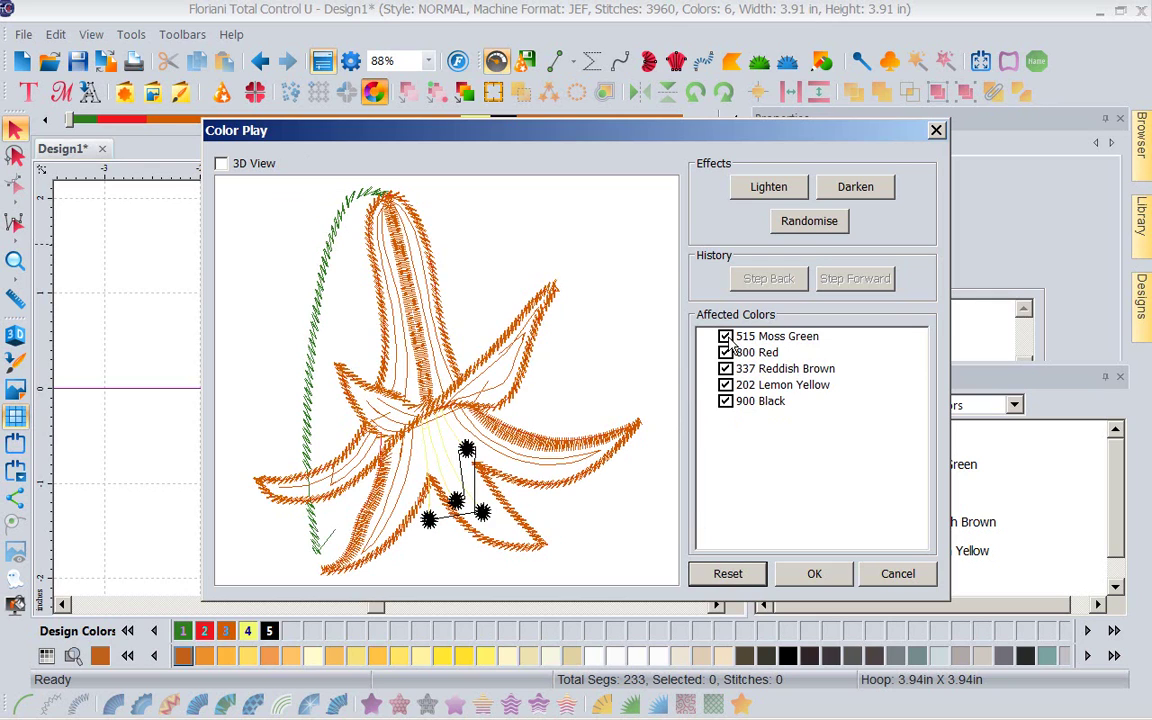
Step: Exclude 515 Moss Green from colour changes and randomise the remaining thread colours
left_click(730, 342)
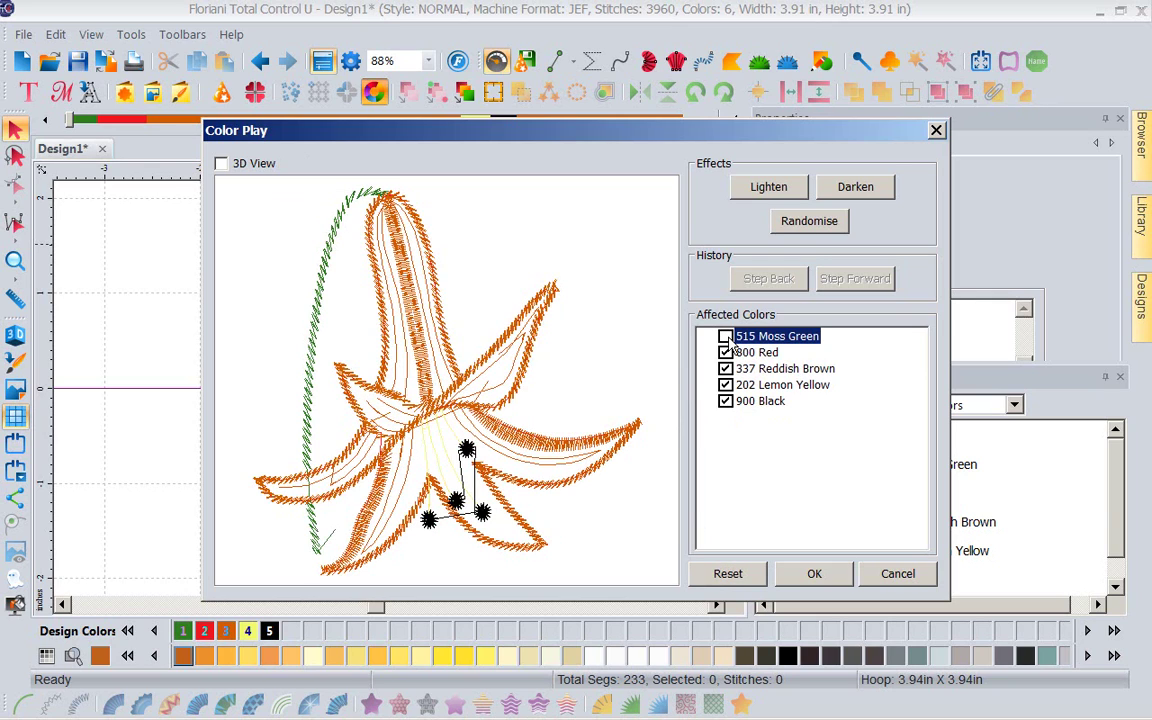
left_click(809, 221)
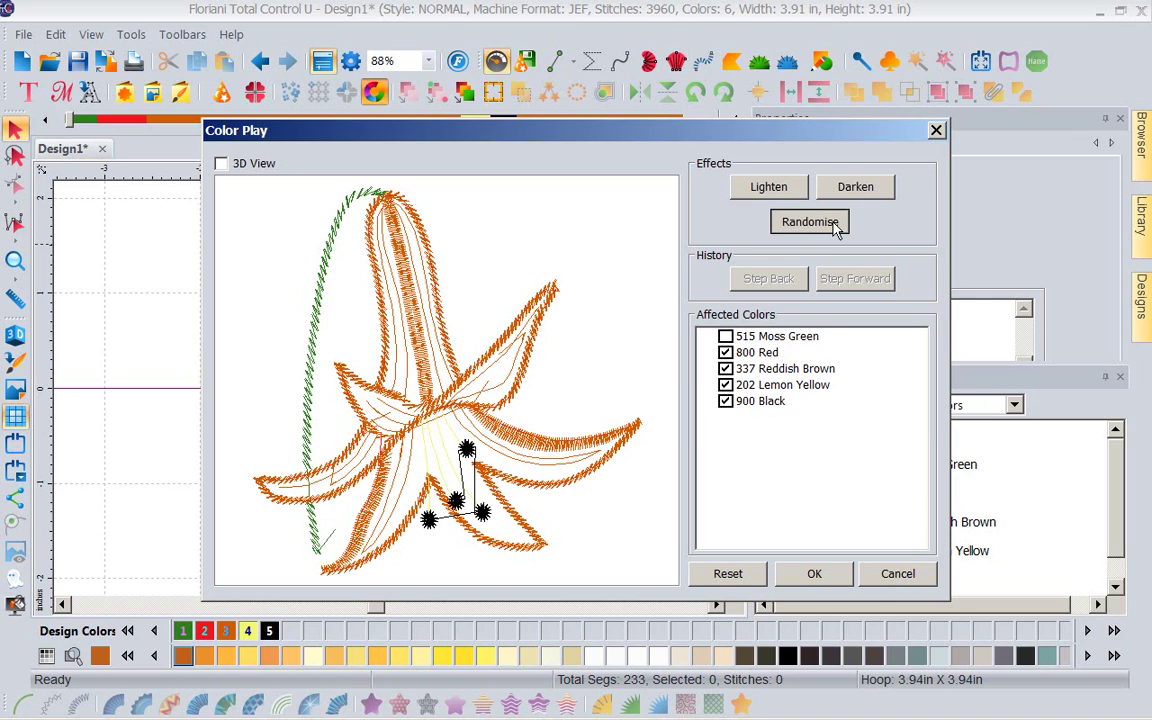
left_click(834, 224)
left_click(834, 224)
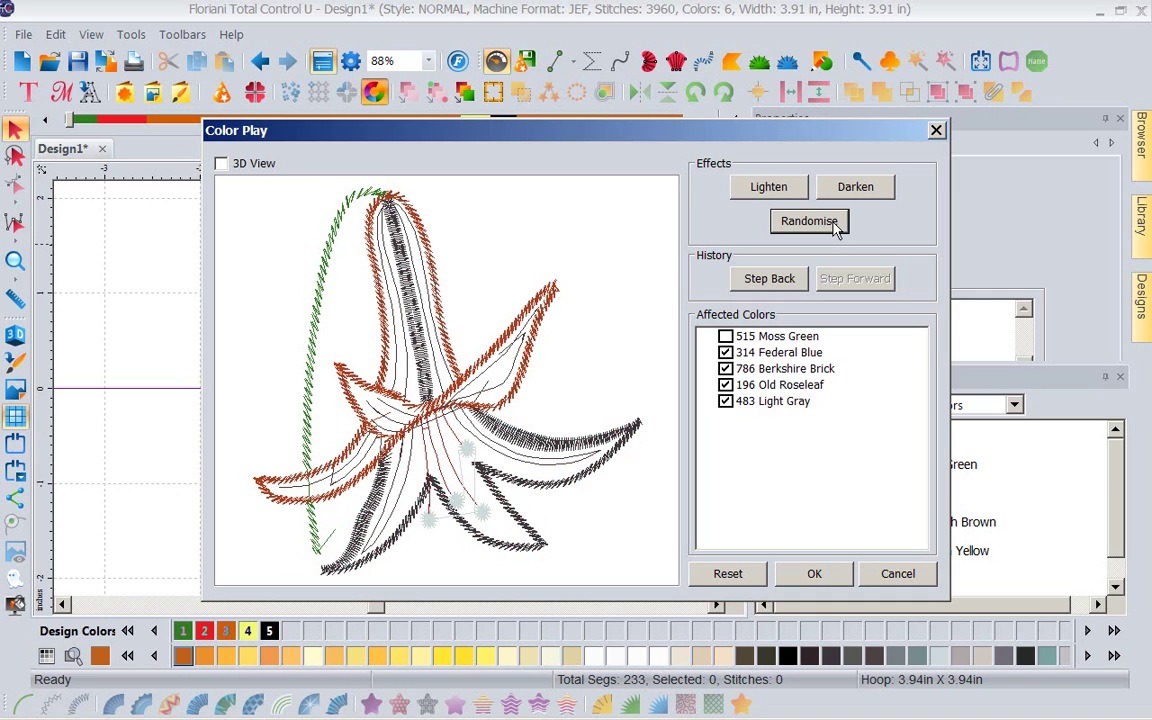
Step: Keep randomising until the lily shows Emerald Green, Navaho Orange, Storm and Black
left_click(834, 224)
left_click(834, 224)
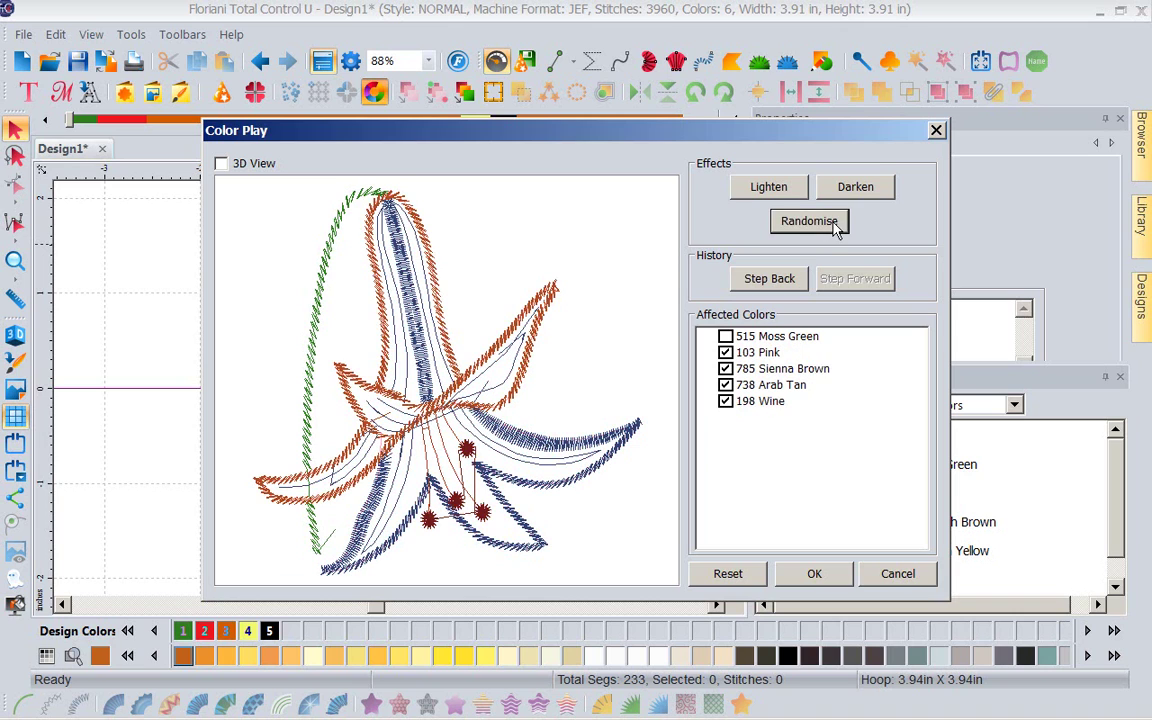
left_click(834, 224)
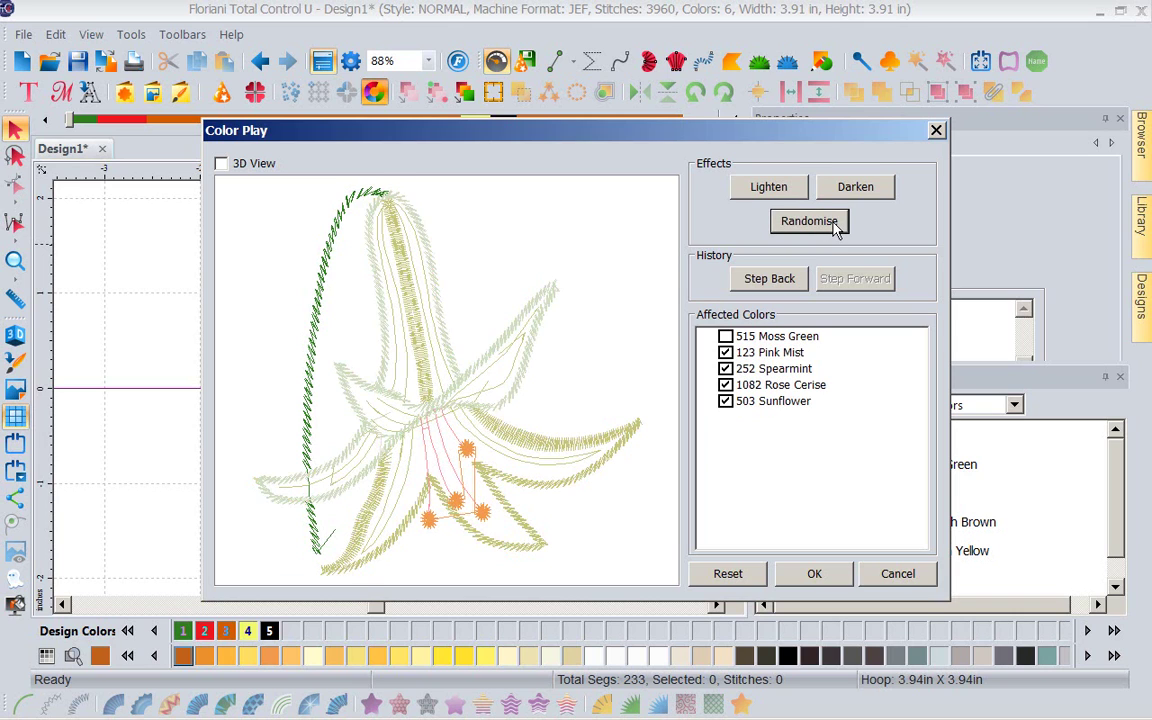
left_click(834, 224)
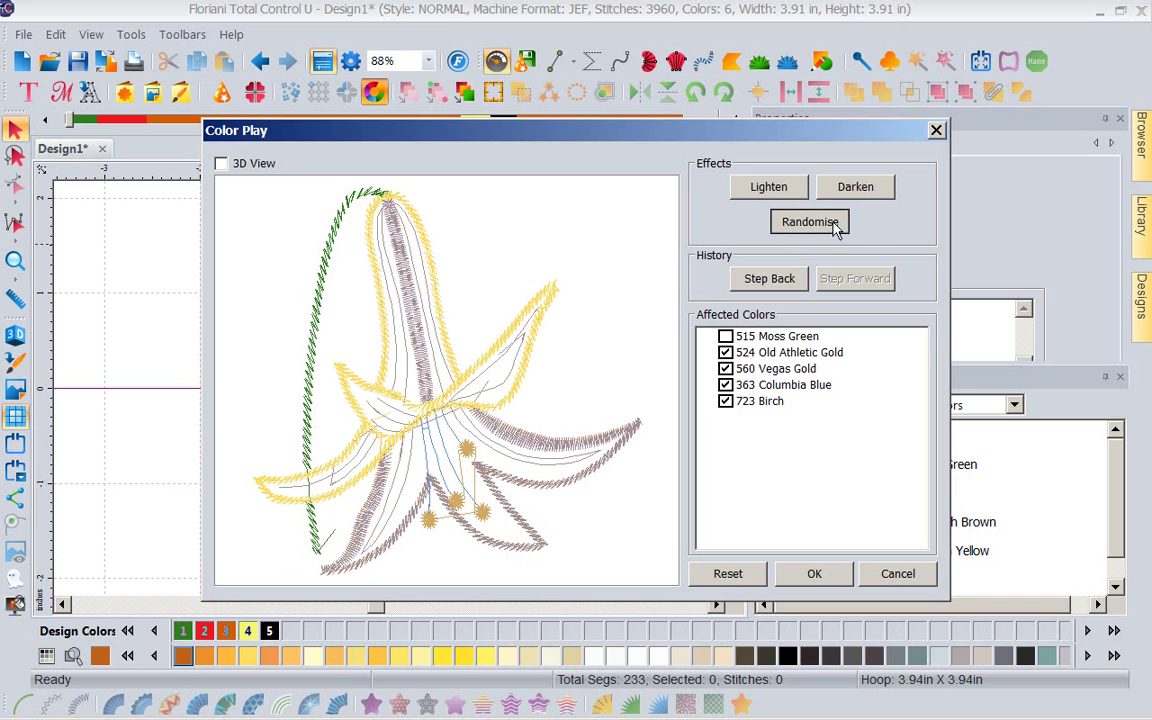
left_click(834, 224)
left_click(834, 224)
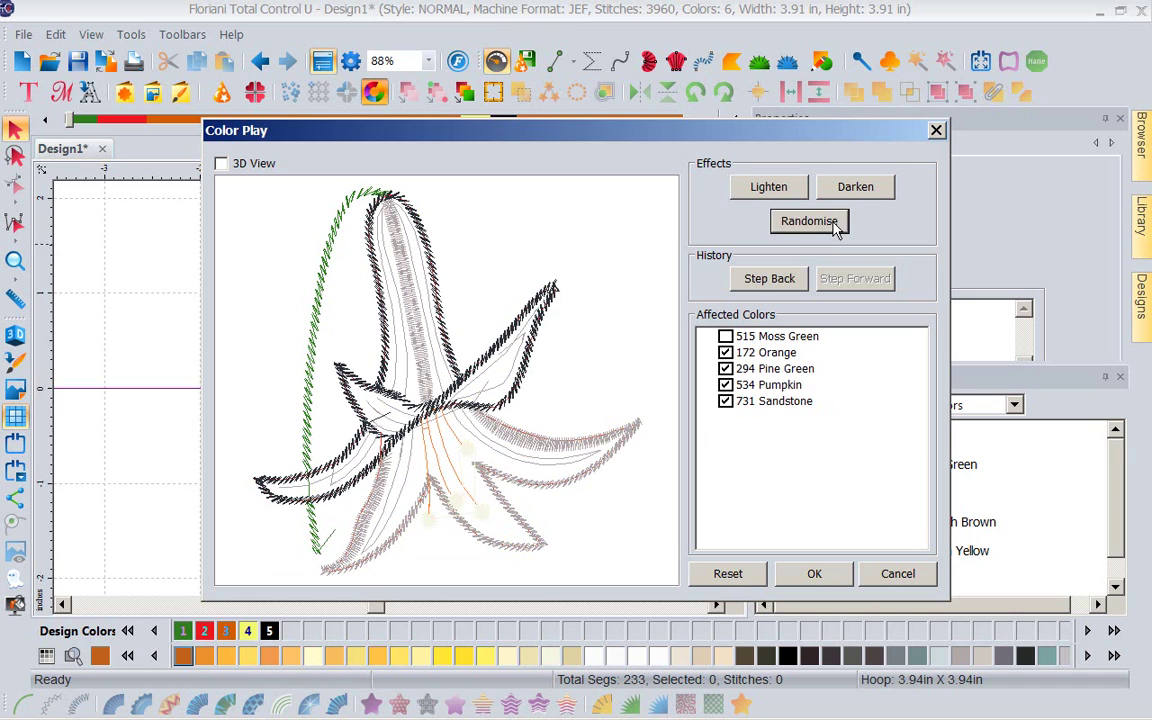
left_click(834, 224)
left_click(834, 224)
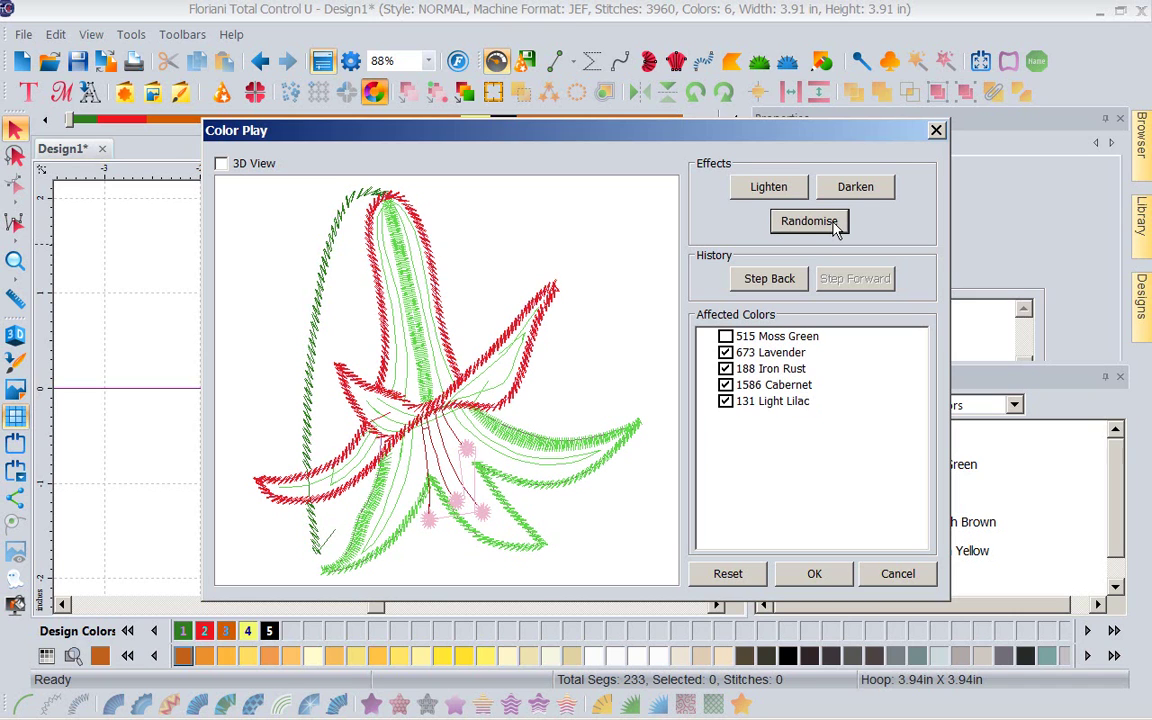
left_click(834, 224)
left_click(834, 224)
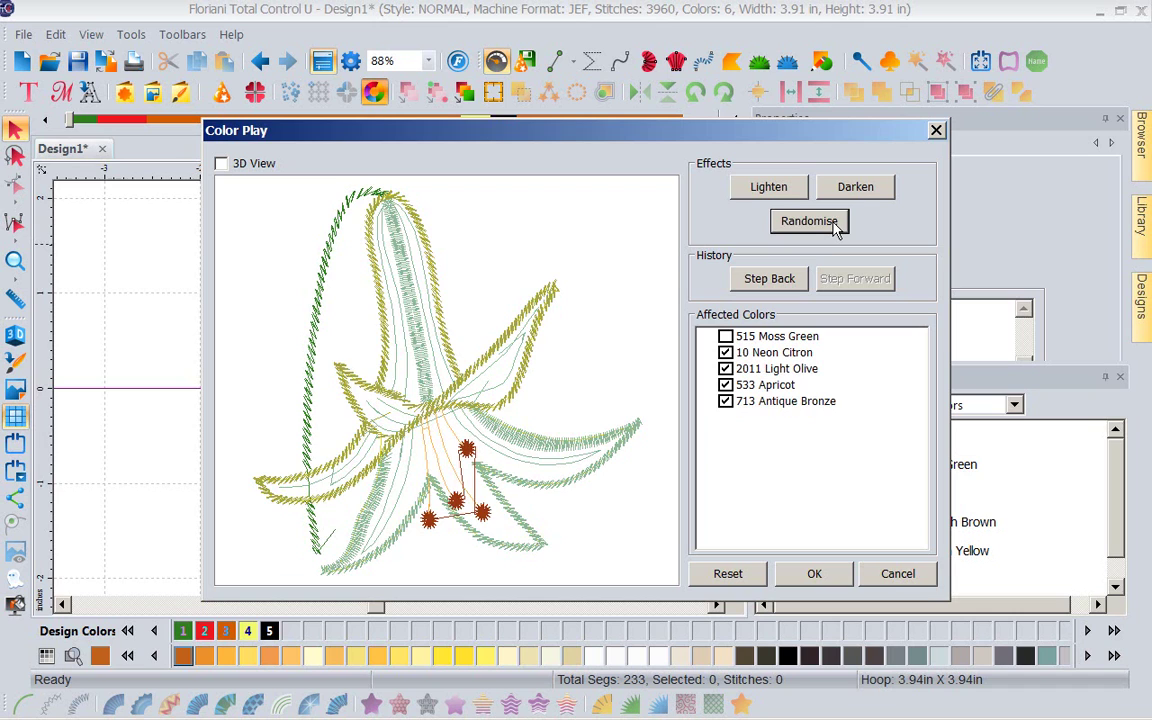
left_click(834, 224)
left_click(834, 224)
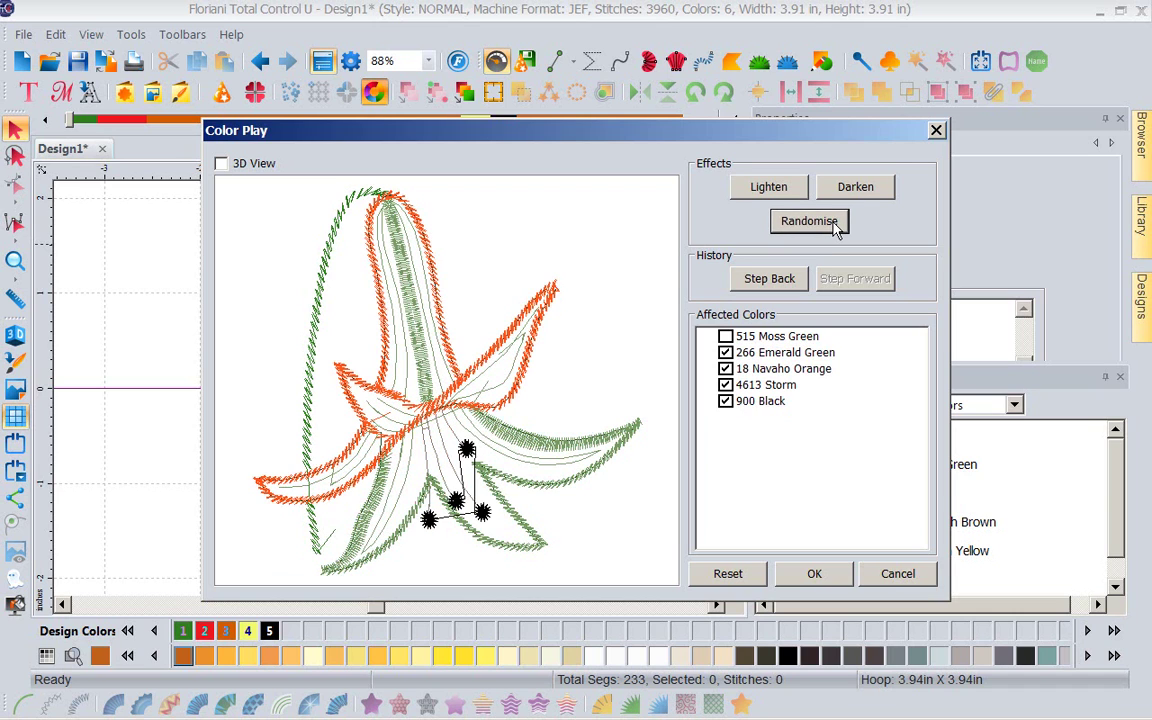
Step: Randomise the lily's thread colours three more times
left_click(834, 224)
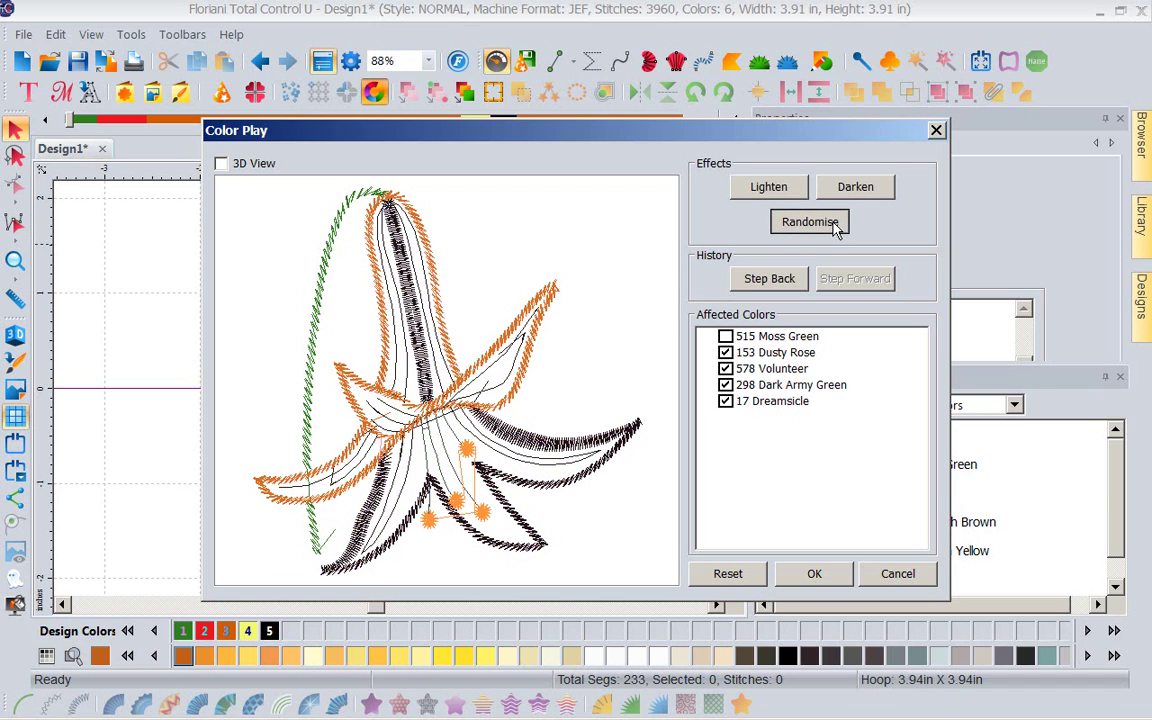
left_click(834, 224)
left_click(834, 224)
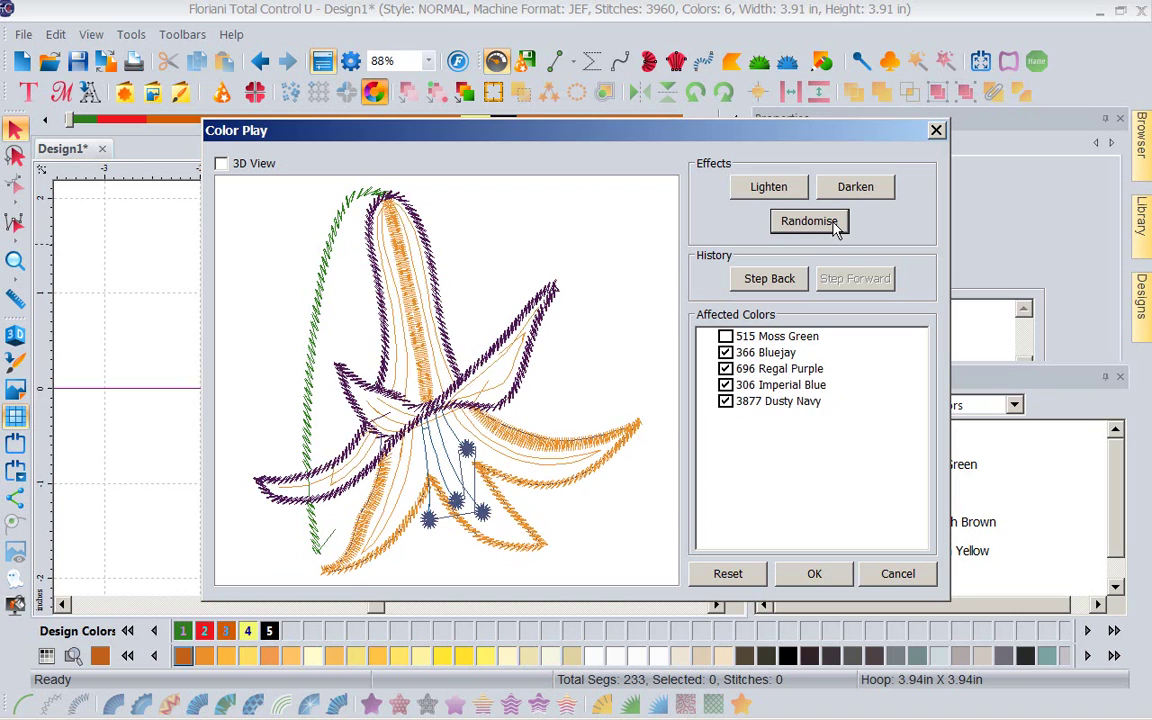
Step: Step back through all colour trials until Step Back greys out at the original colours
left_click(771, 283)
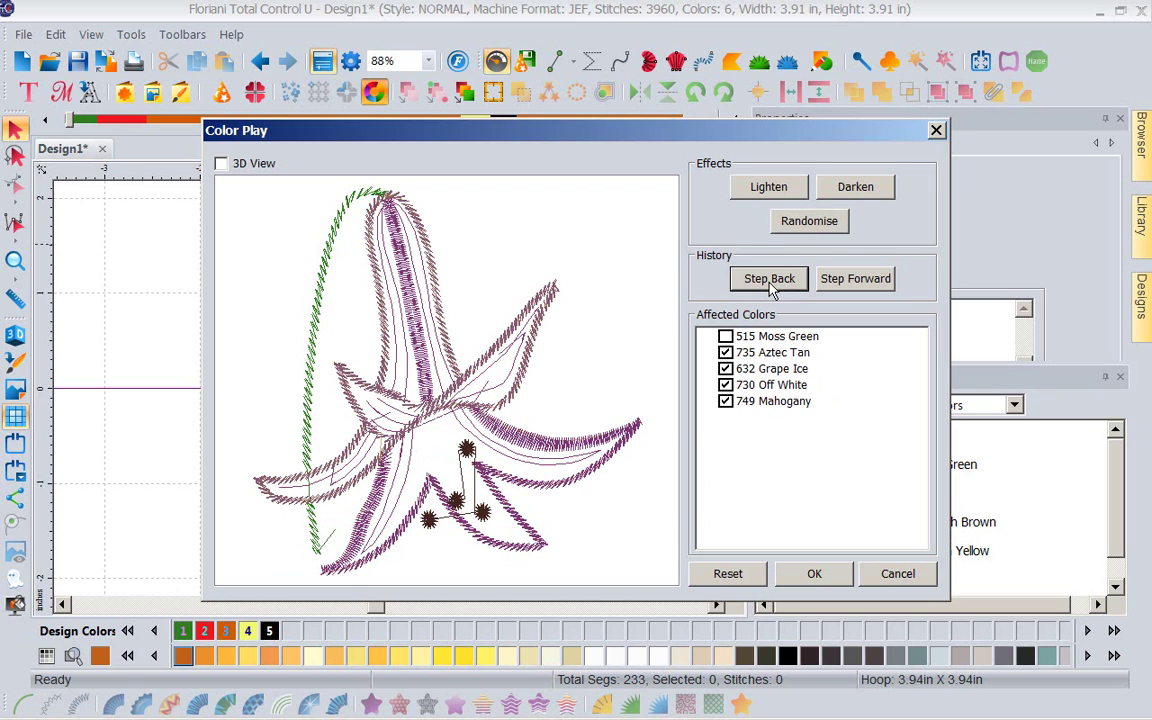
left_click(771, 283)
left_click(771, 283)
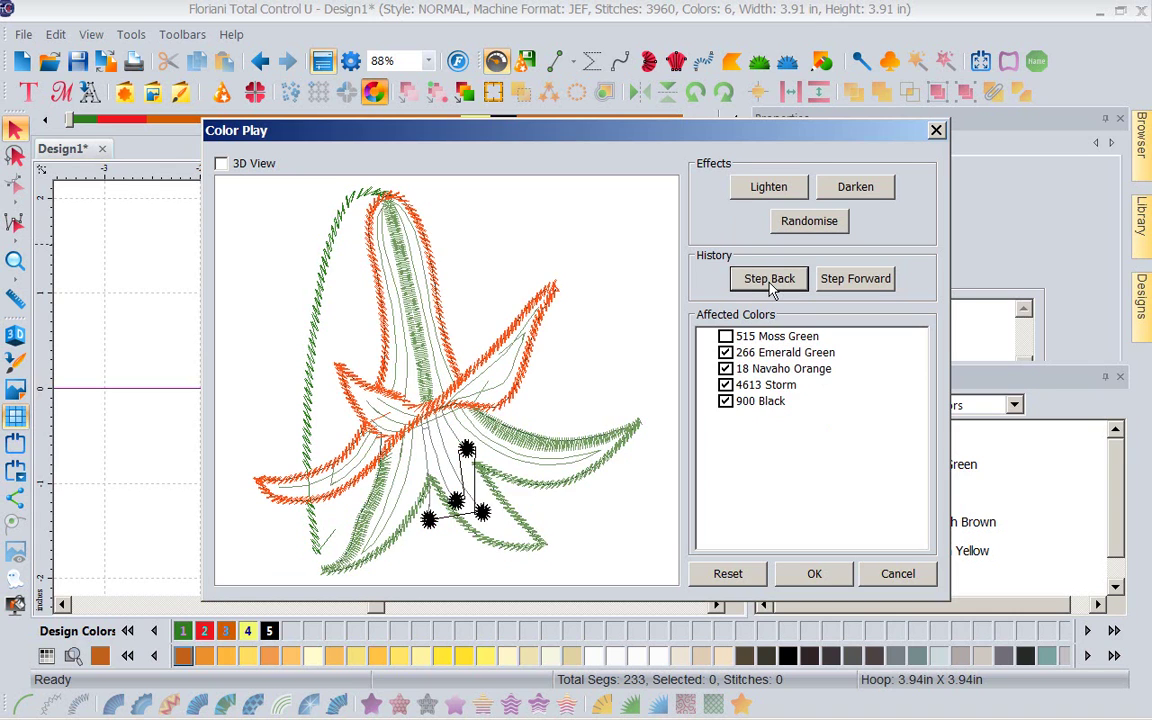
left_click(771, 283)
left_click(771, 283)
left_click(771, 283)
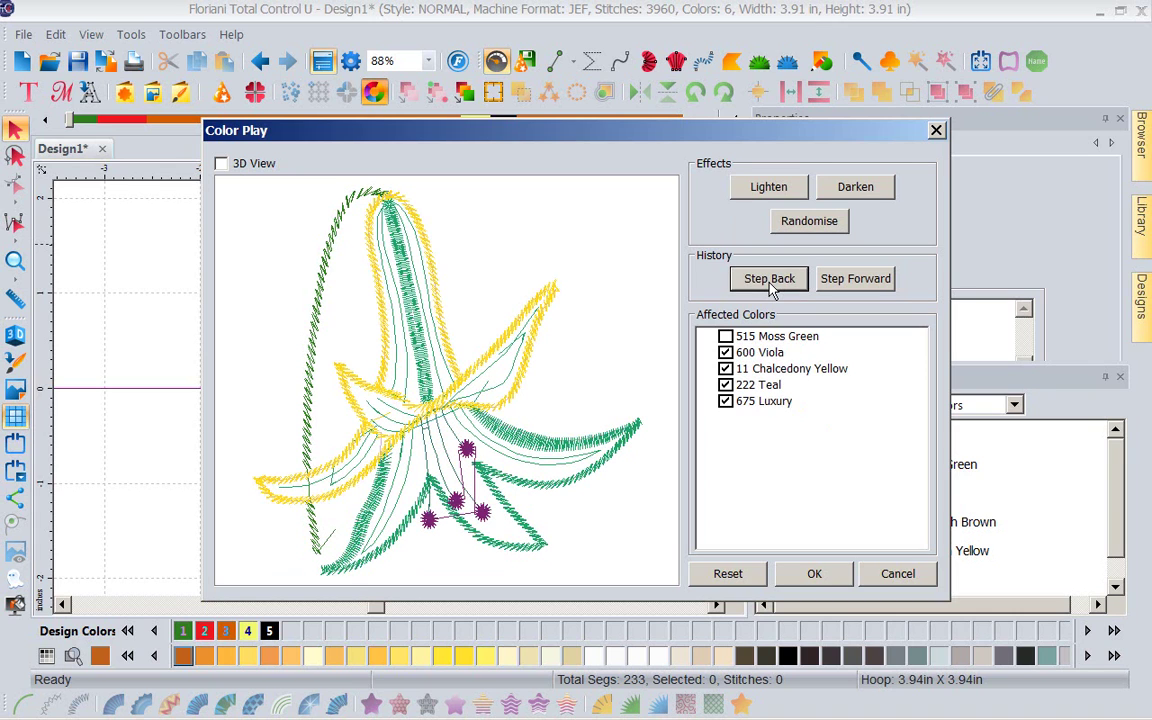
left_click(771, 283)
left_click(771, 283)
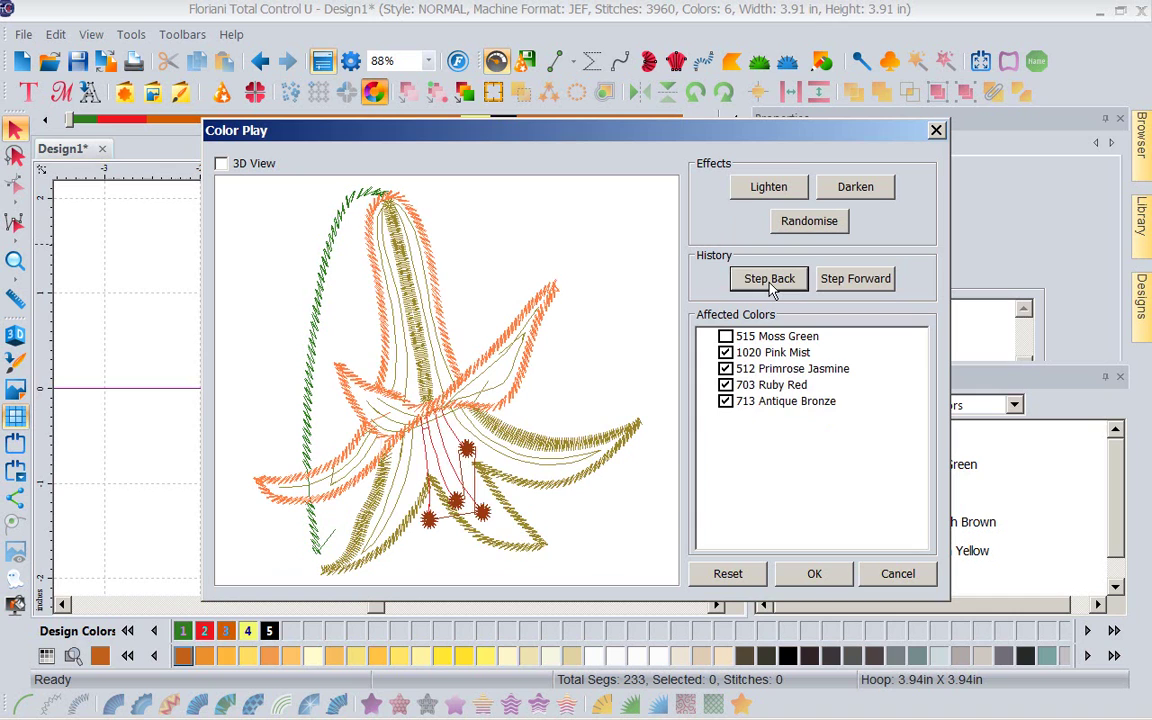
left_click(771, 283)
left_click(771, 283)
left_click(771, 283)
left_click(771, 283)
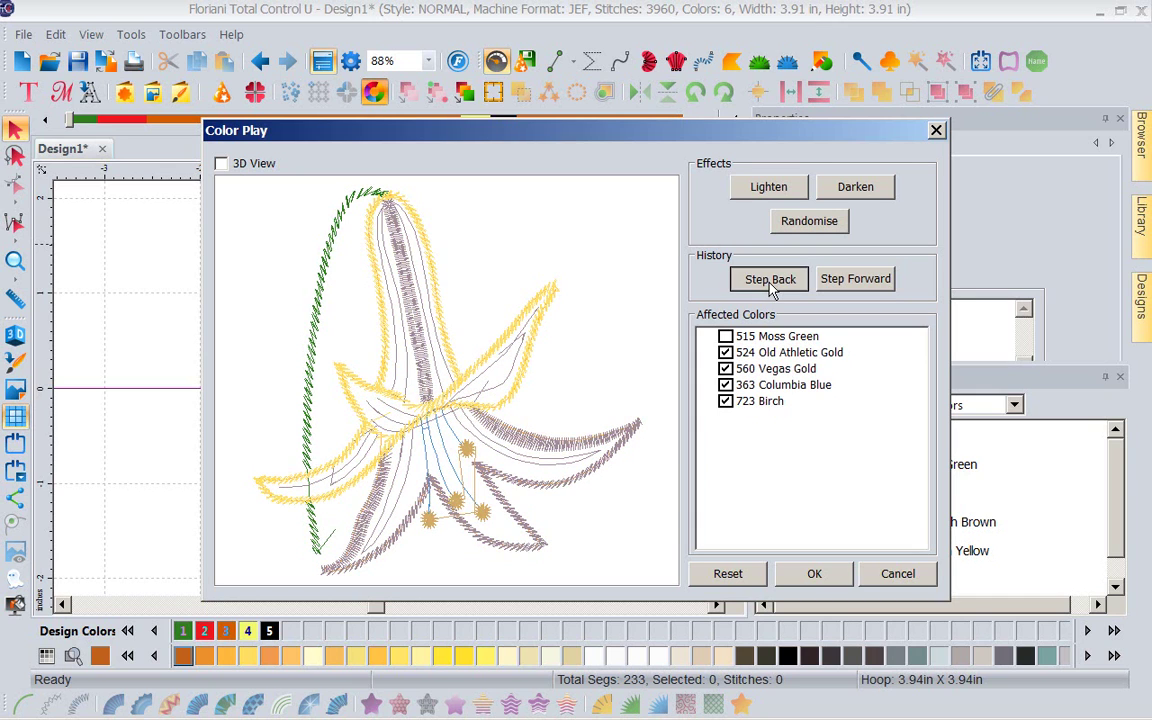
left_click(769, 279)
left_click(769, 279)
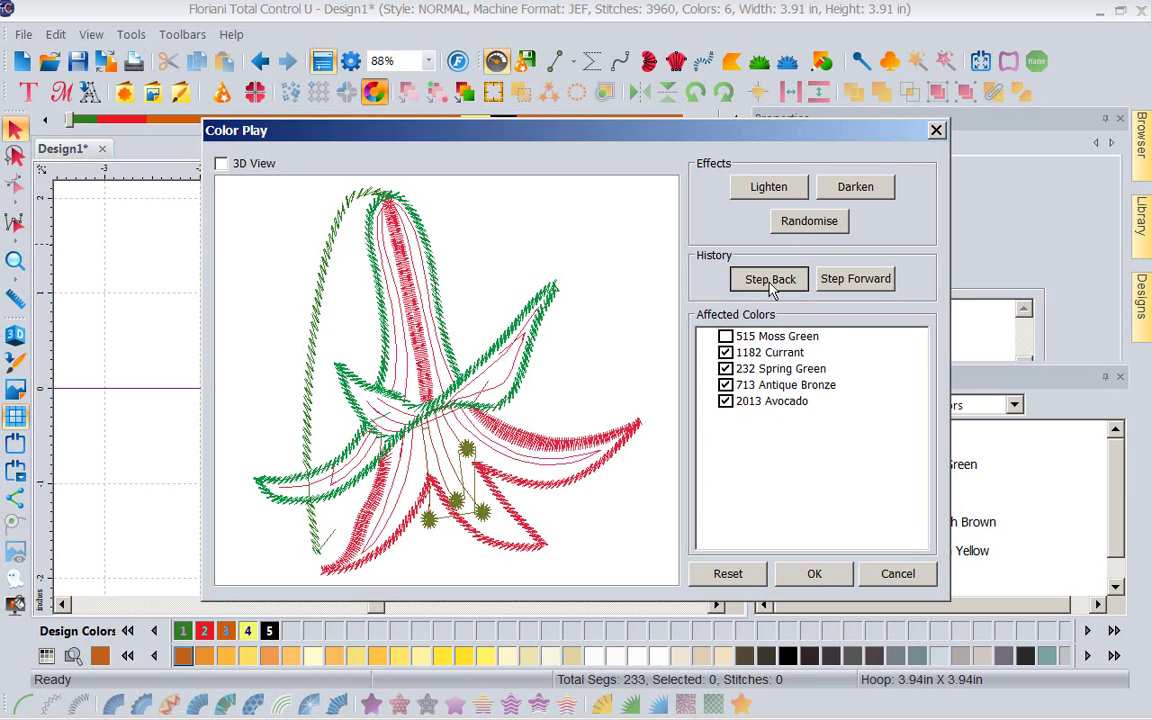
left_click(769, 280)
left_click(769, 280)
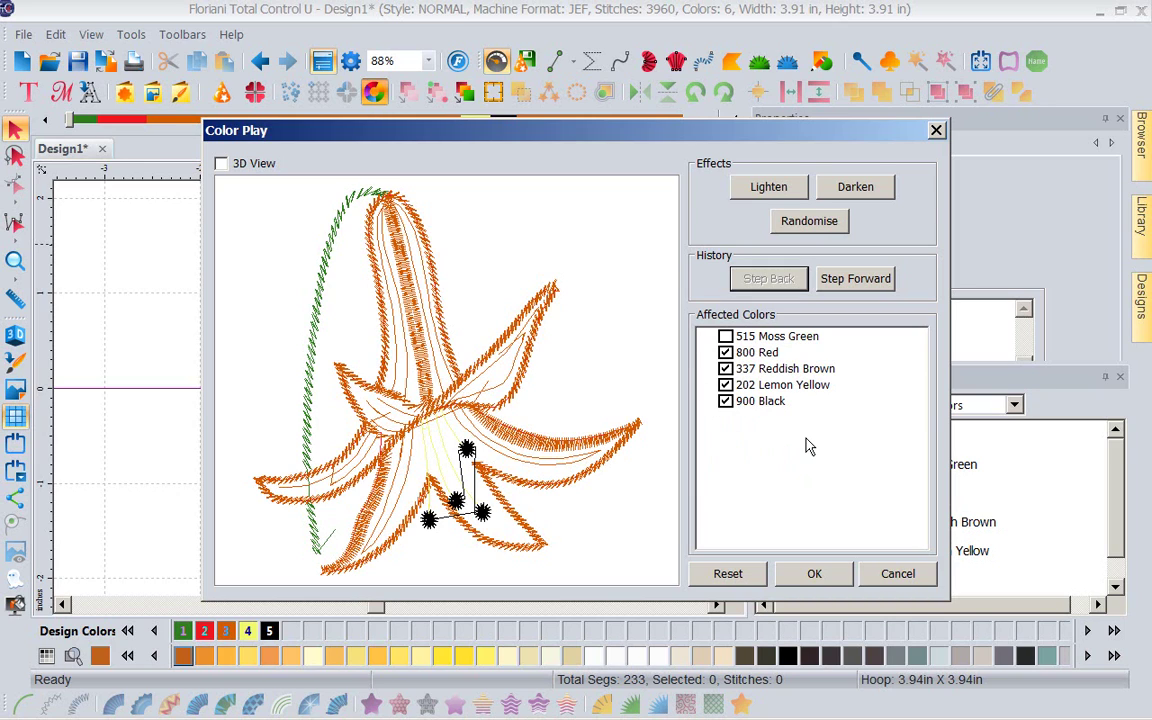
Step: Accept the original colours, close Color Play, and toggle selecting the whole lily on the canvas
left_click(812, 578)
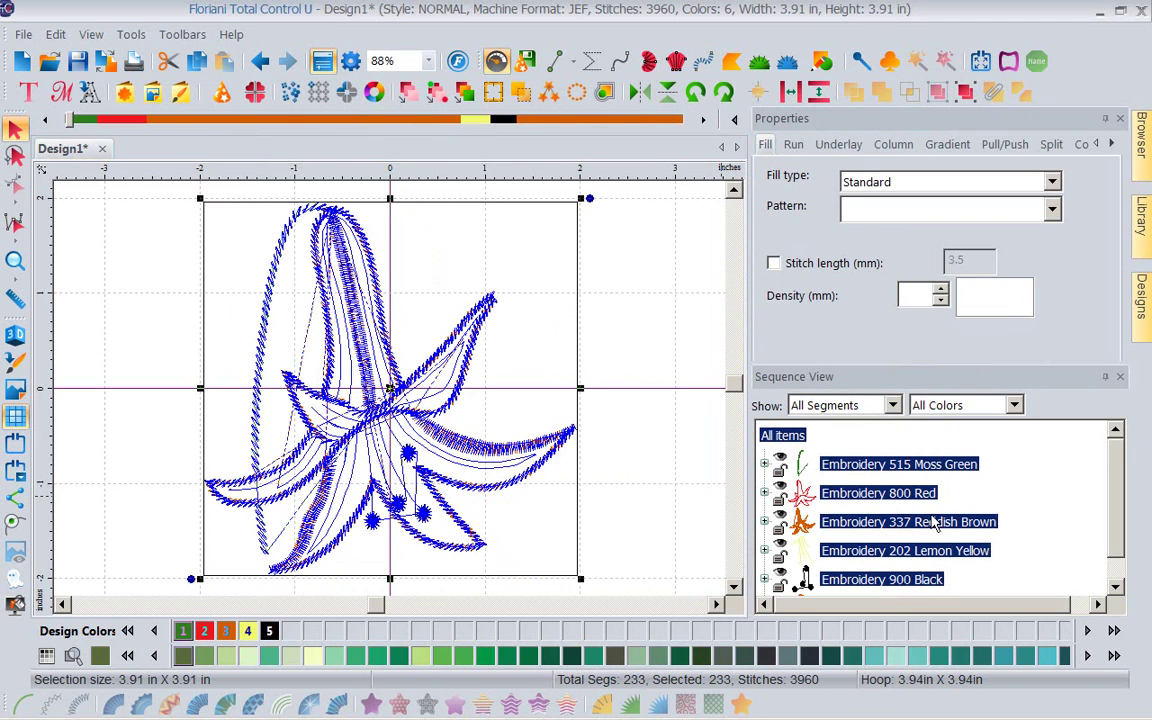
left_click(661, 457)
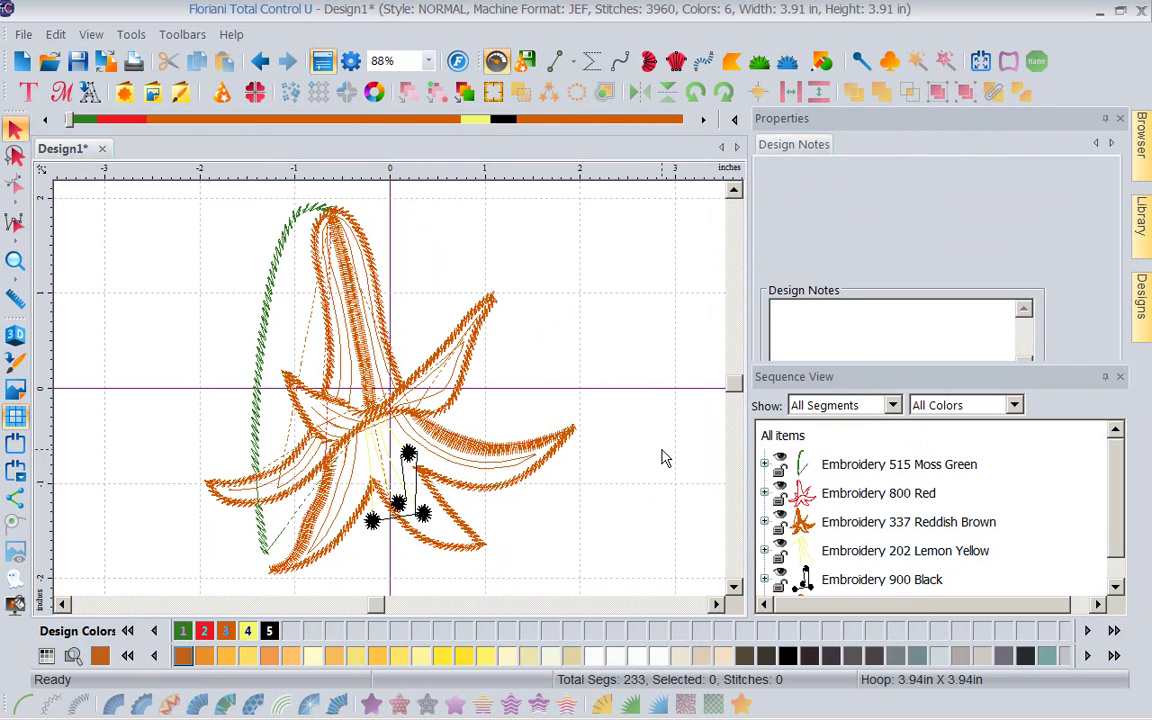
left_click(491, 480)
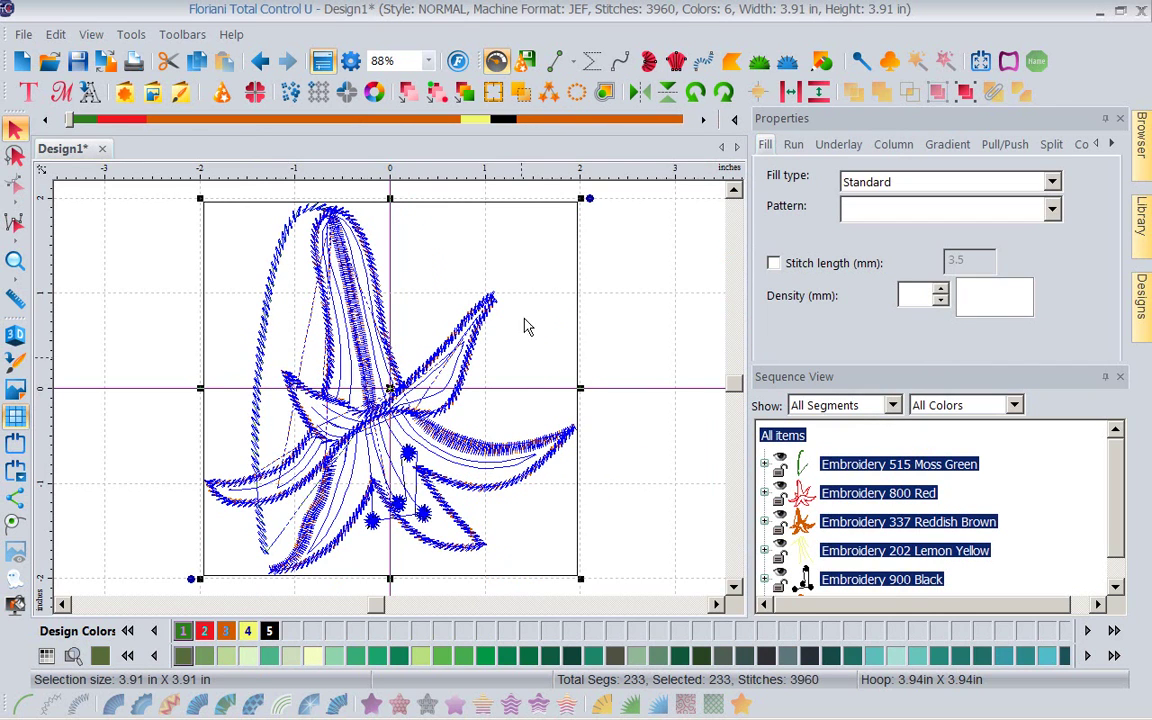
left_click(643, 357)
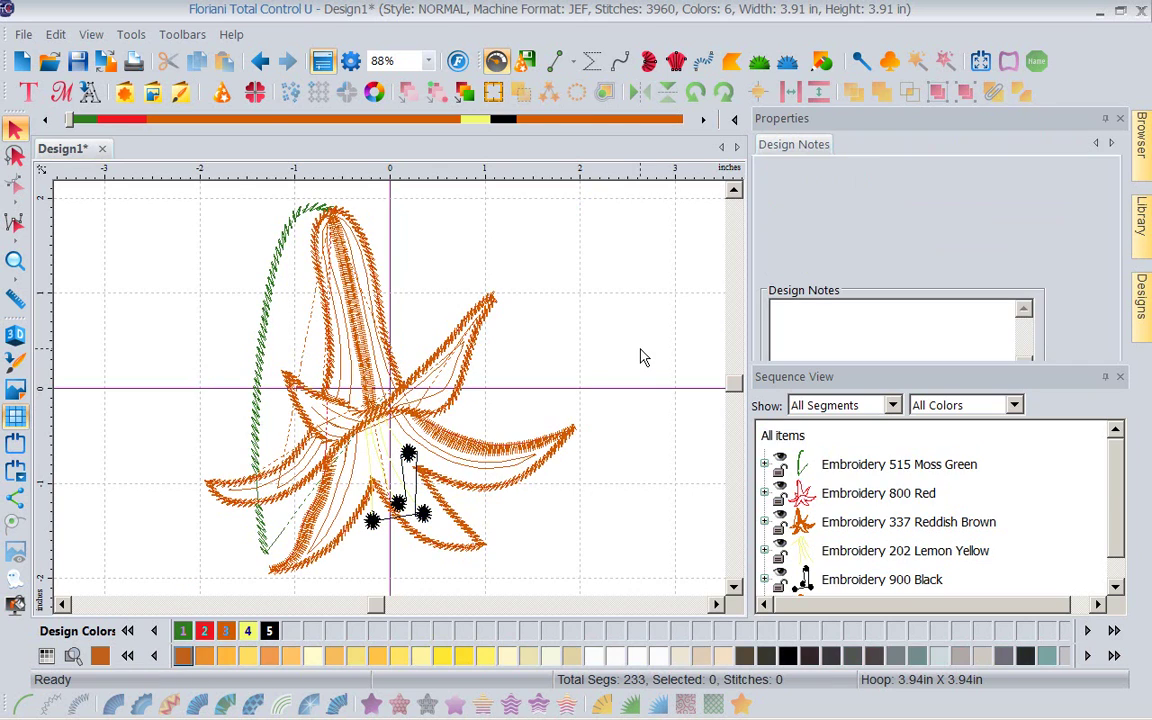
left_click(340, 245)
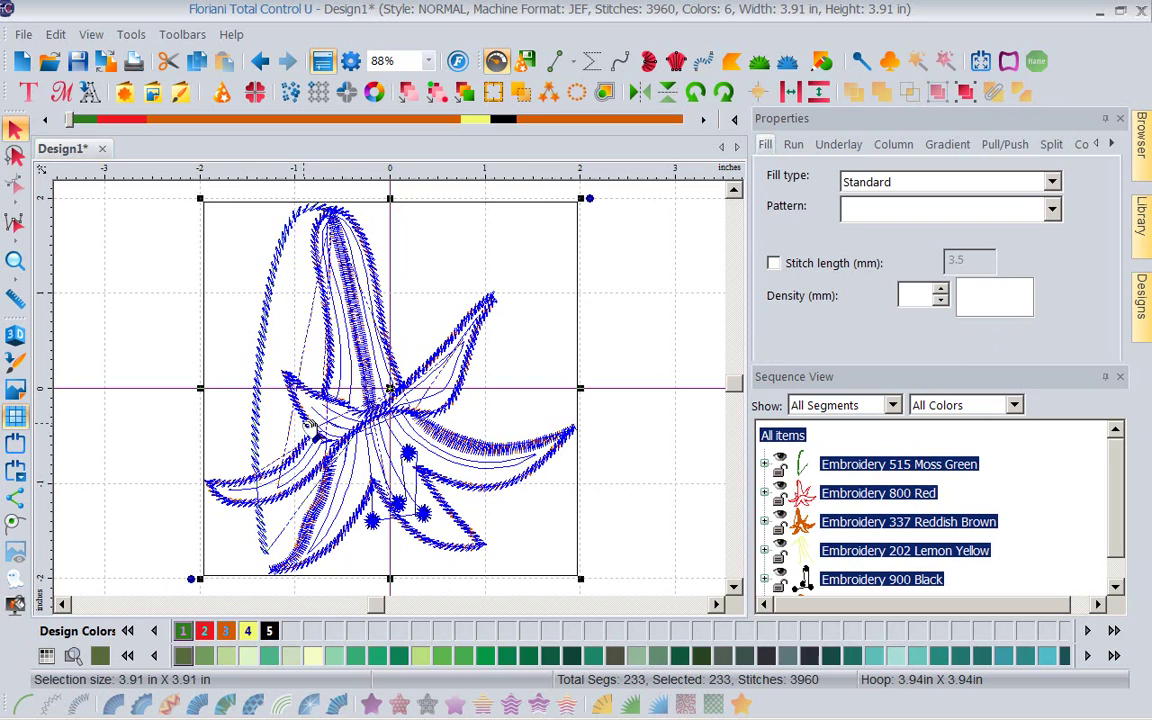
Step: Ungroup the lily, pick a petal and stem segment, then collapse Sequence View to colour groups
left_click(966, 95)
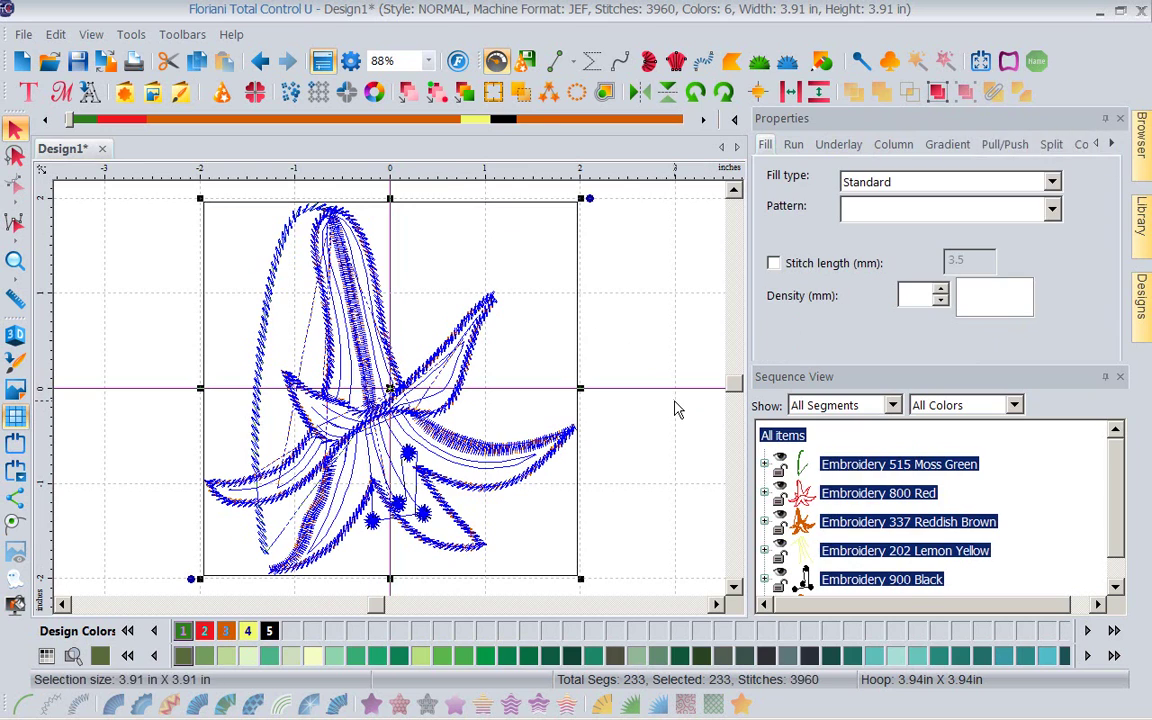
left_click(630, 405)
left_click(465, 360)
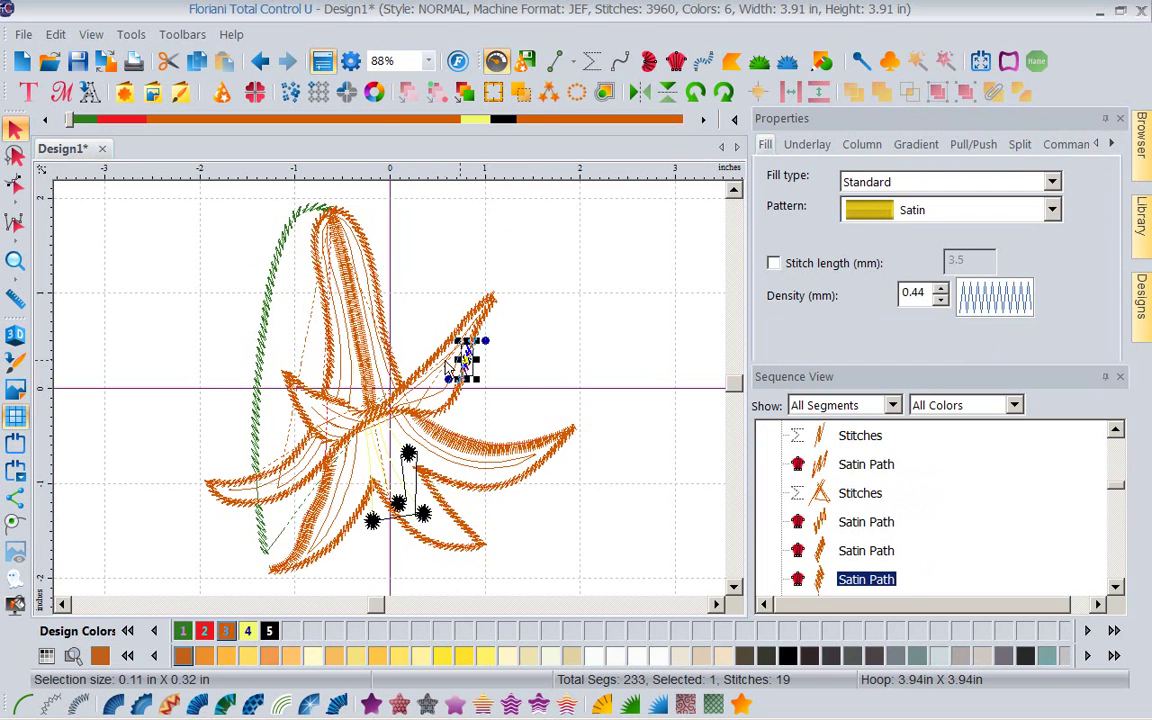
left_click(265, 318)
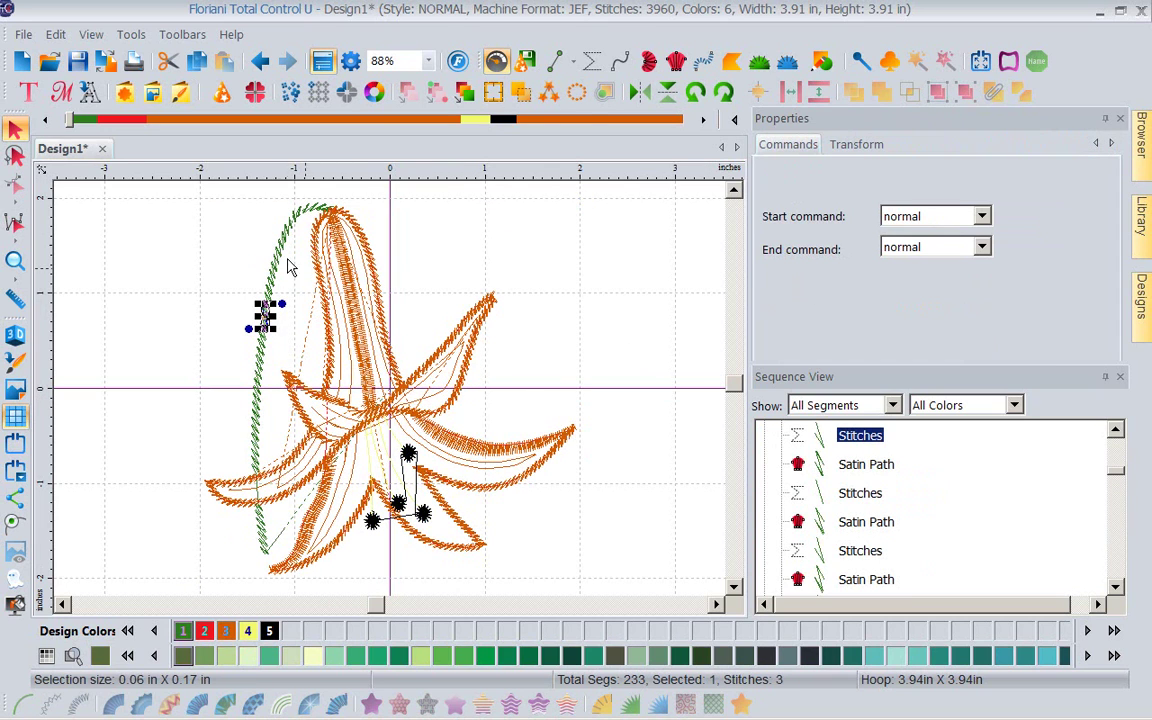
left_click_drag(276, 256, 538, 410)
right_click(815, 520)
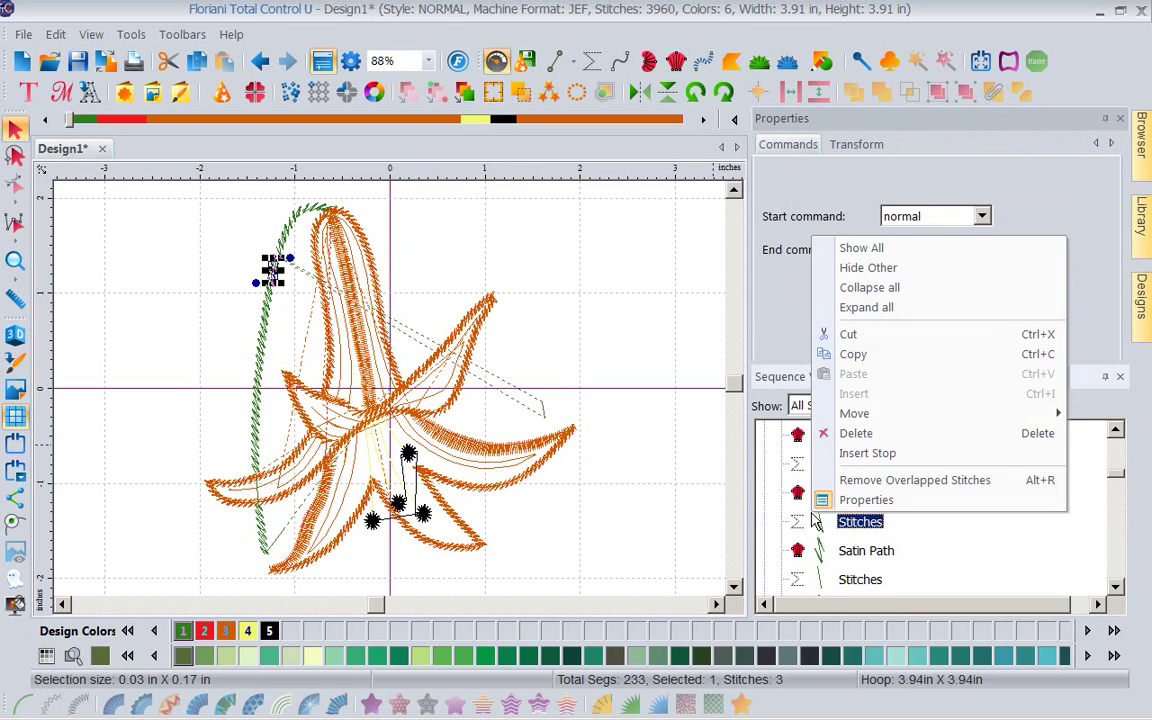
left_click(869, 288)
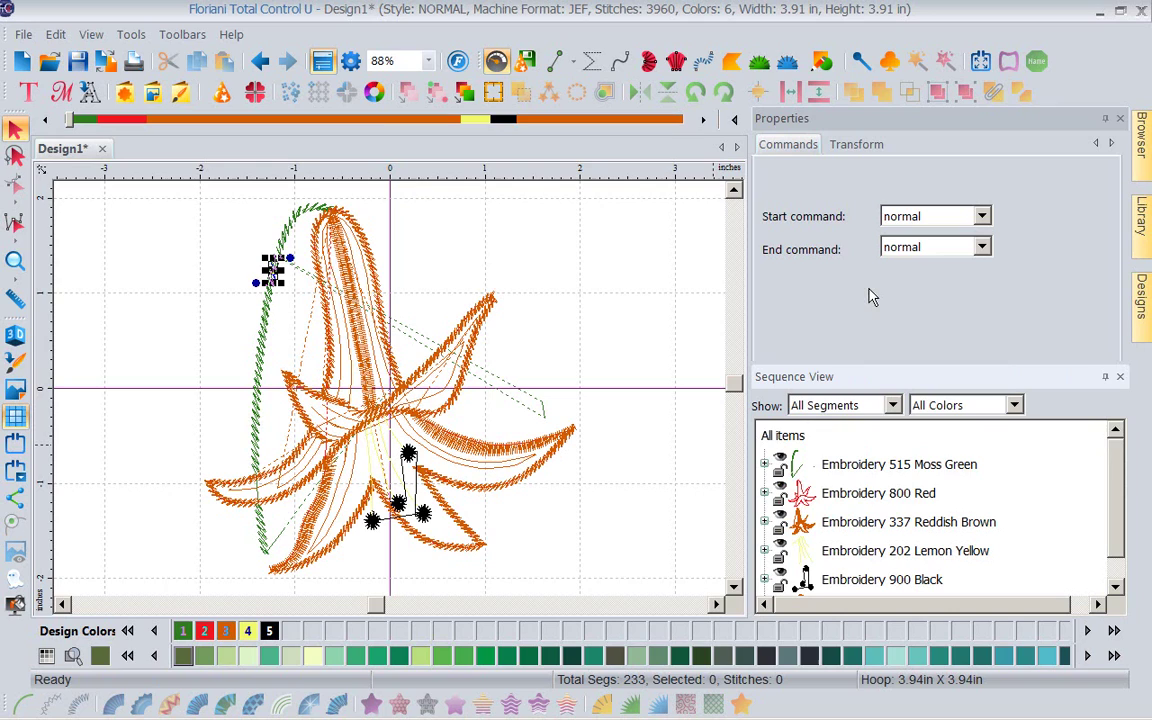
left_click(1120, 120)
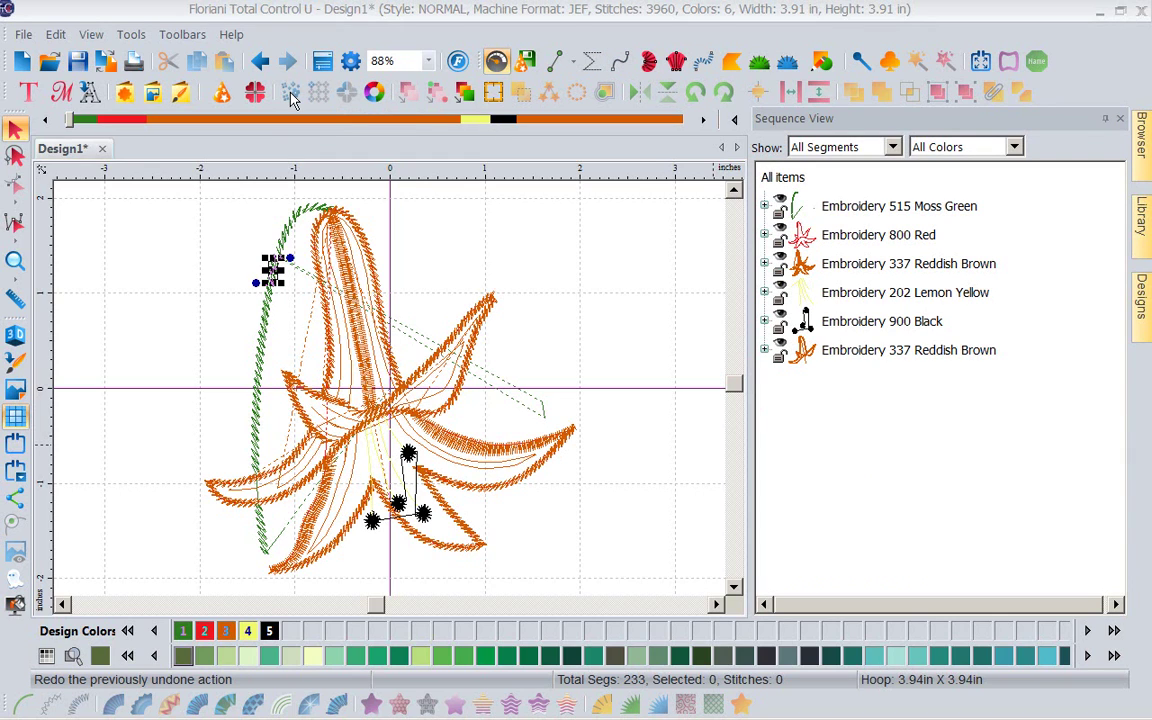
mouse_move(302, 80)
left_mouse_down()
mouse_move(351, 84)
mouse_move(353, 45)
mouse_move(352, 62)
mouse_move(292, 39)
mouse_move(316, 89)
left_mouse_up()
key("Escape")
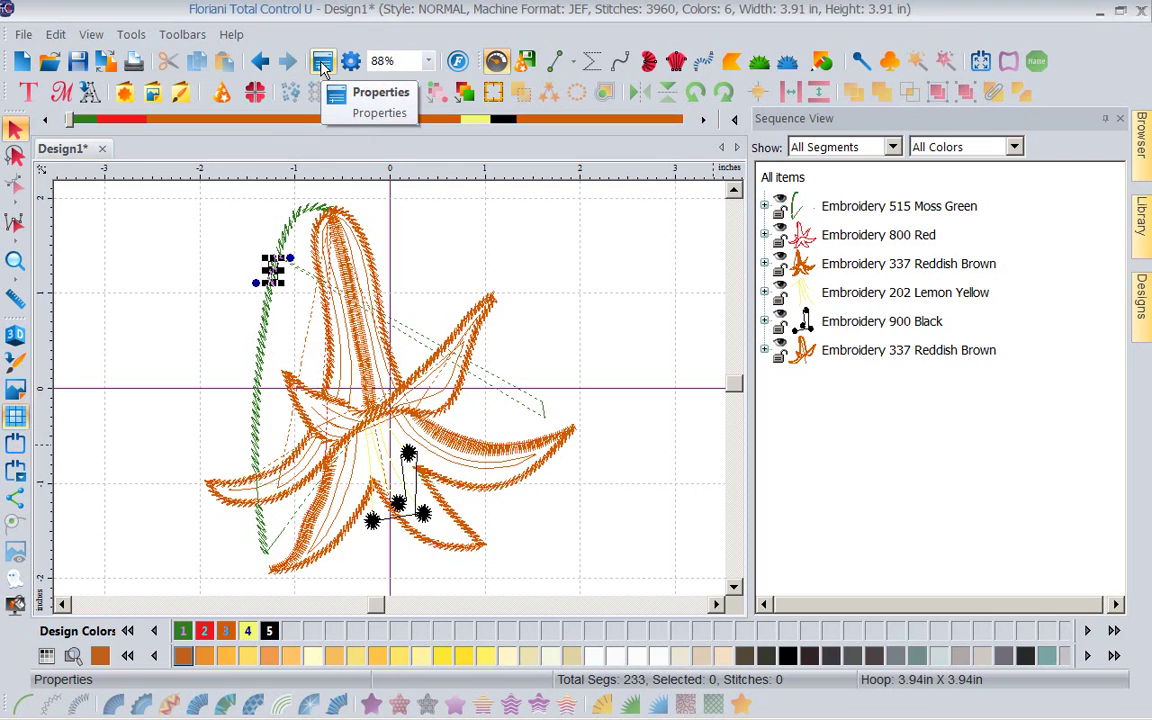
left_click(321, 63)
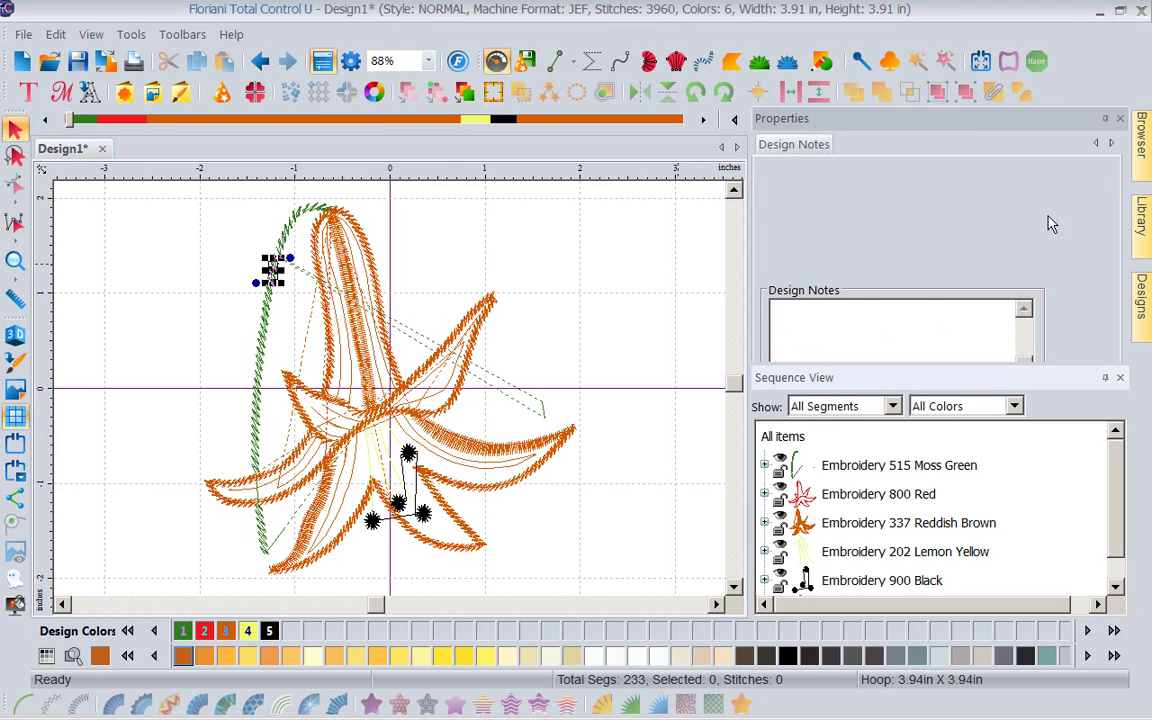
Step: Close the Properties panel and expand, then collapse, the Embroidery 515 Moss Green group
left_click(1120, 118)
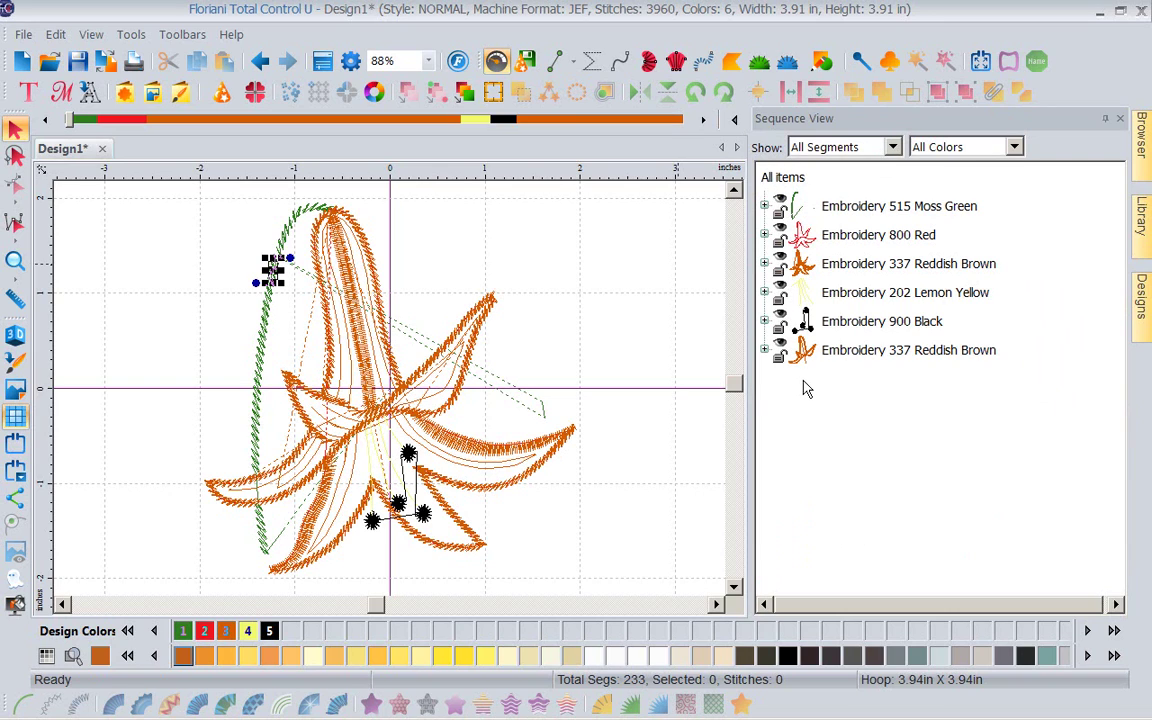
left_click(765, 206)
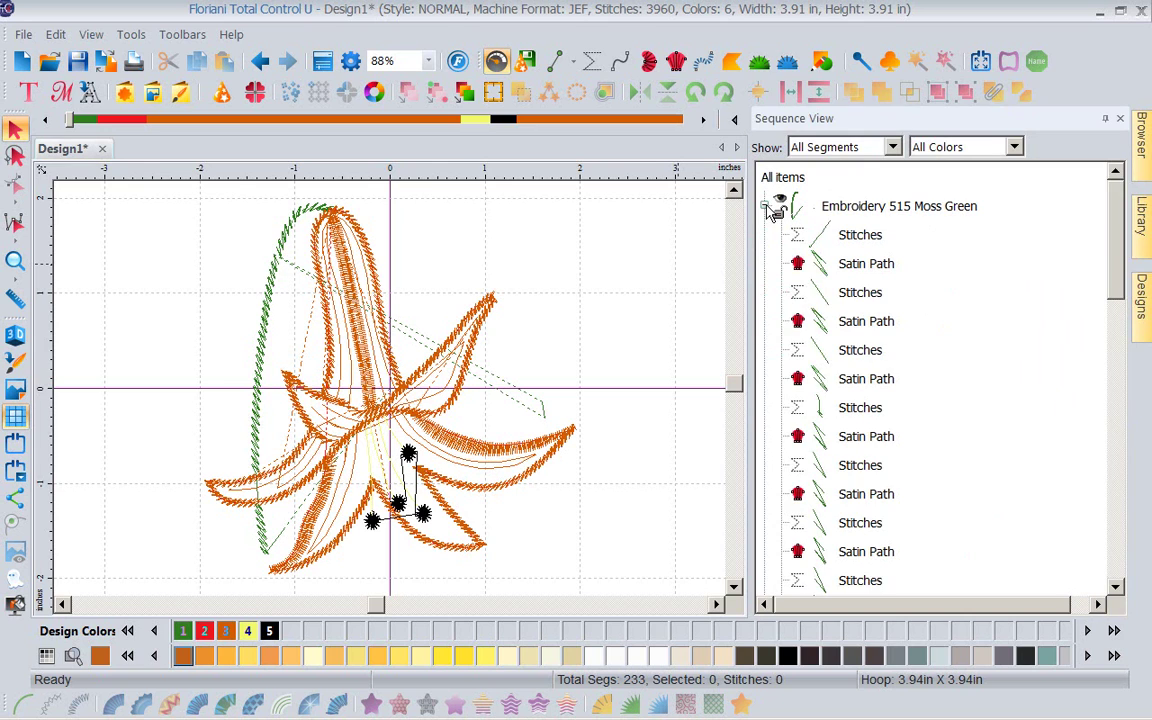
left_click_drag(1113, 231, 1096, 175)
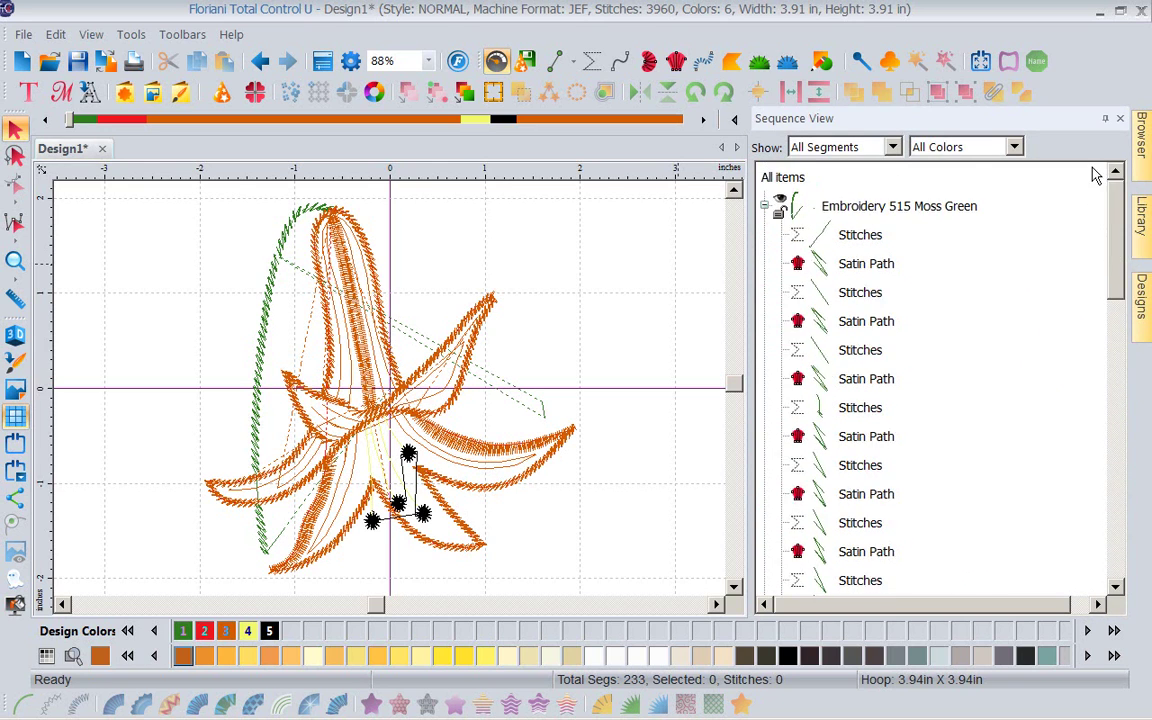
left_click(766, 207)
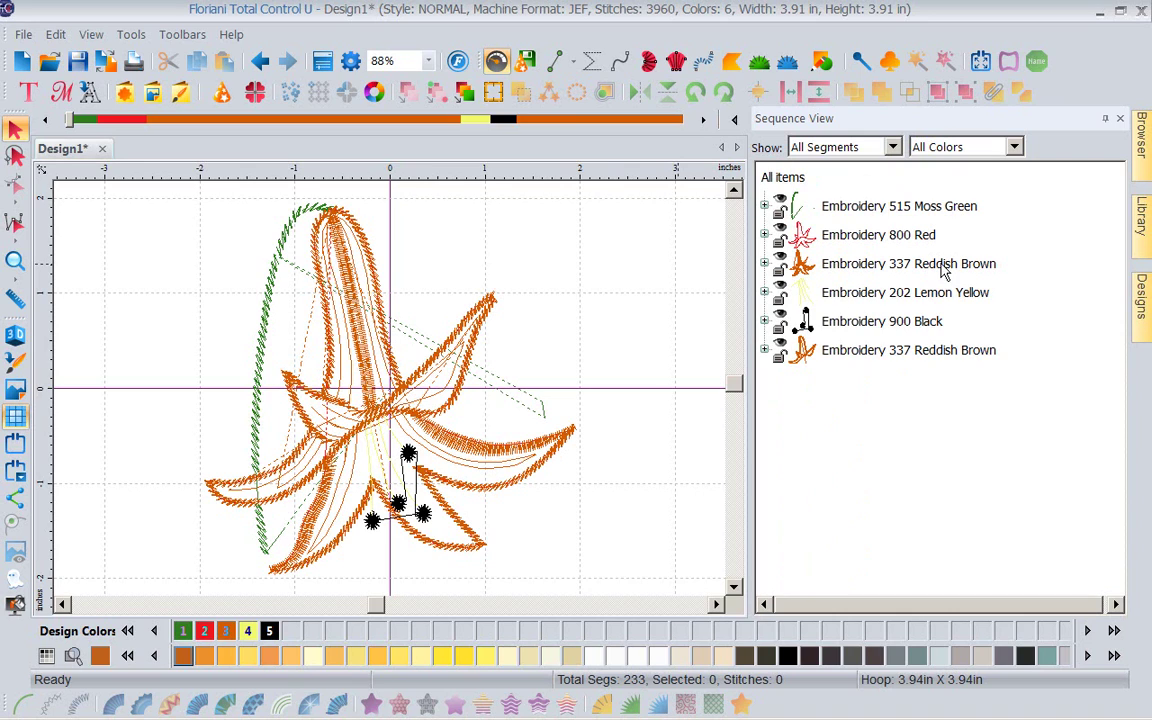
Step: Filter Sequence View to 337 Reddish Brown Satin Path segments and select each Reddish Brown group
left_click(1014, 147)
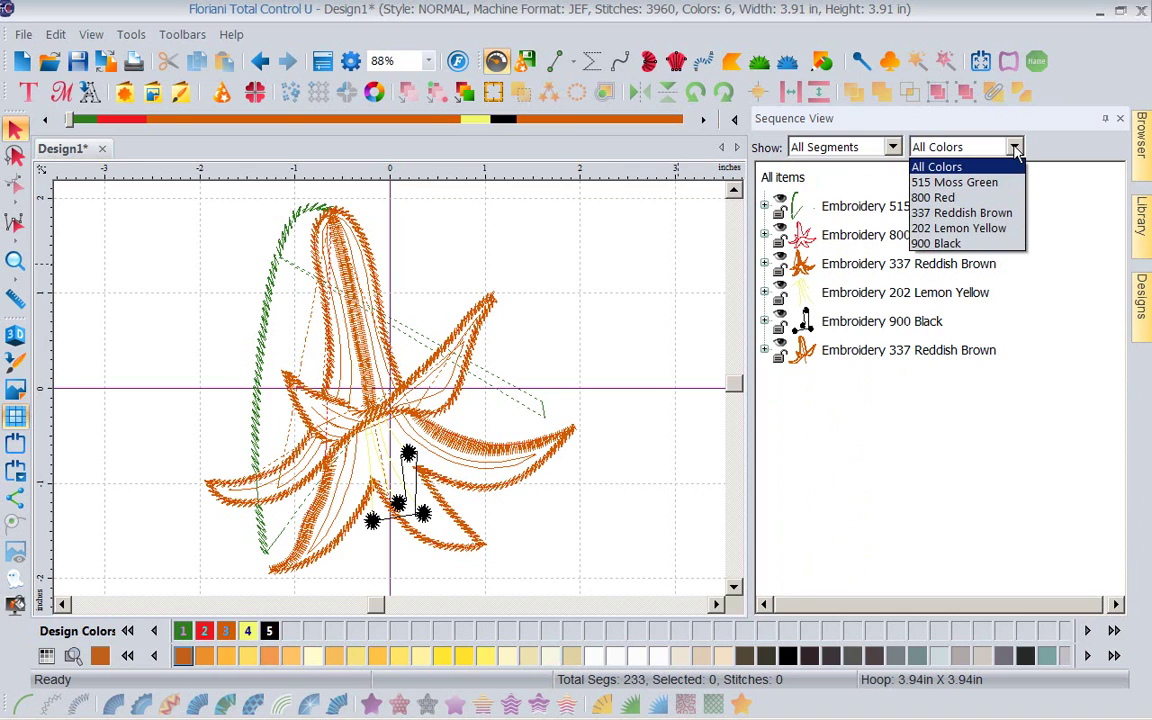
left_click(988, 213)
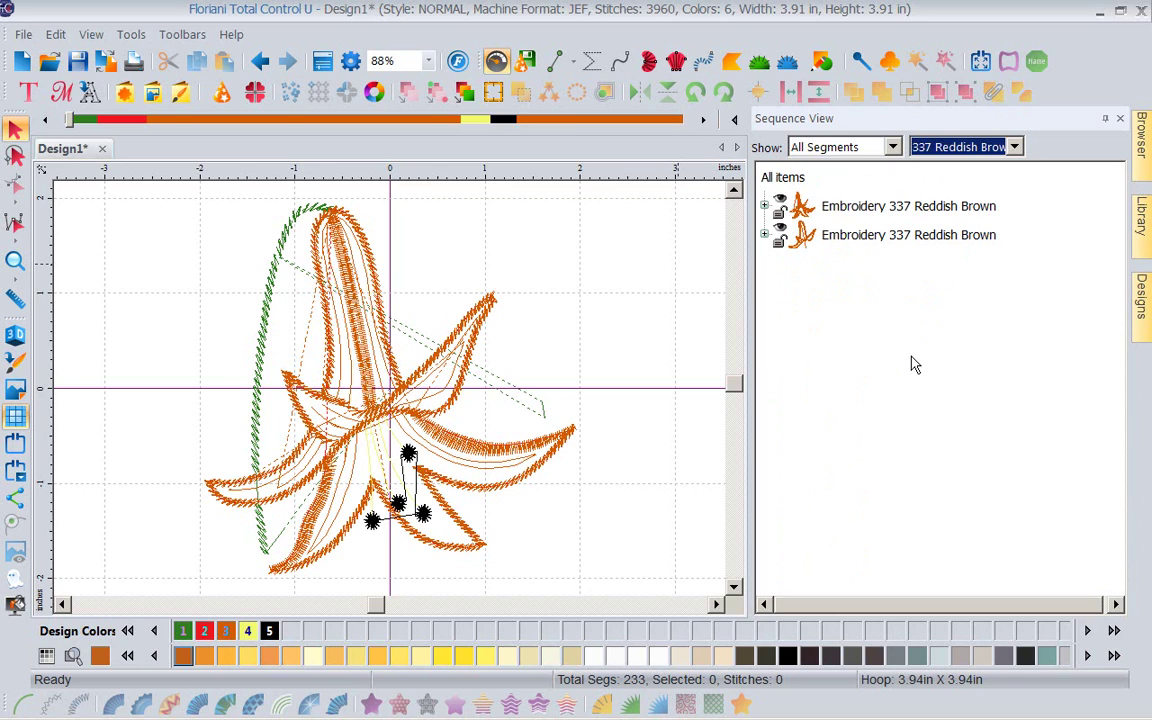
left_click(893, 148)
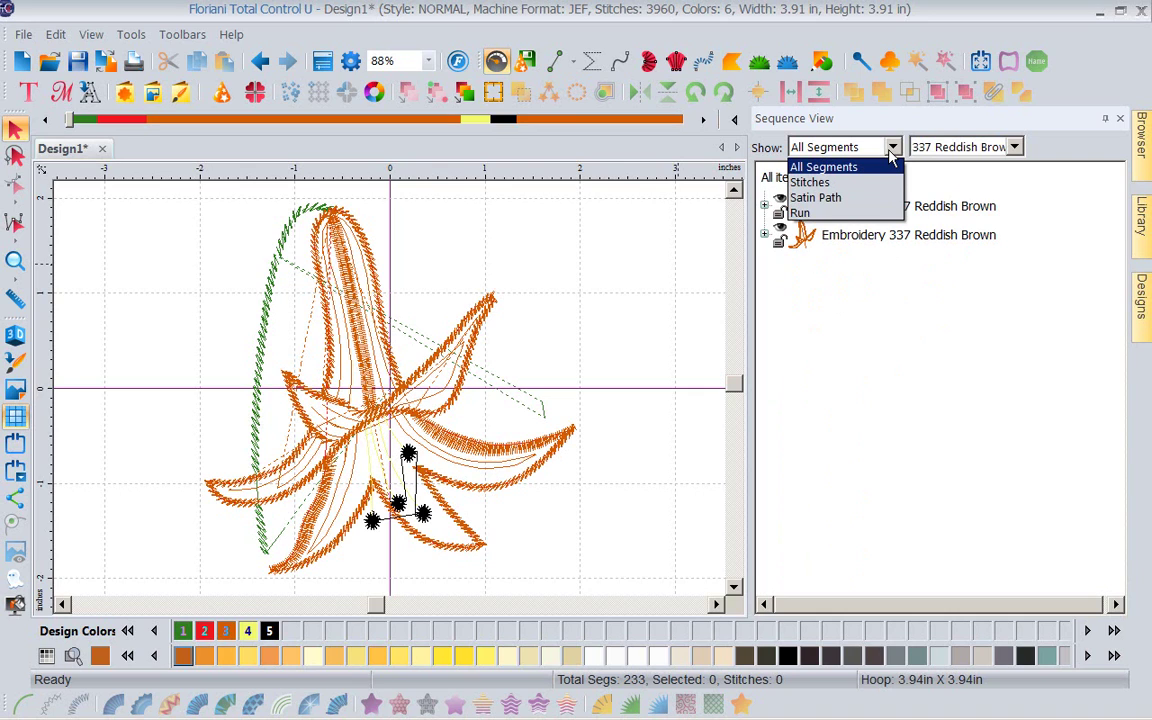
left_click(826, 198)
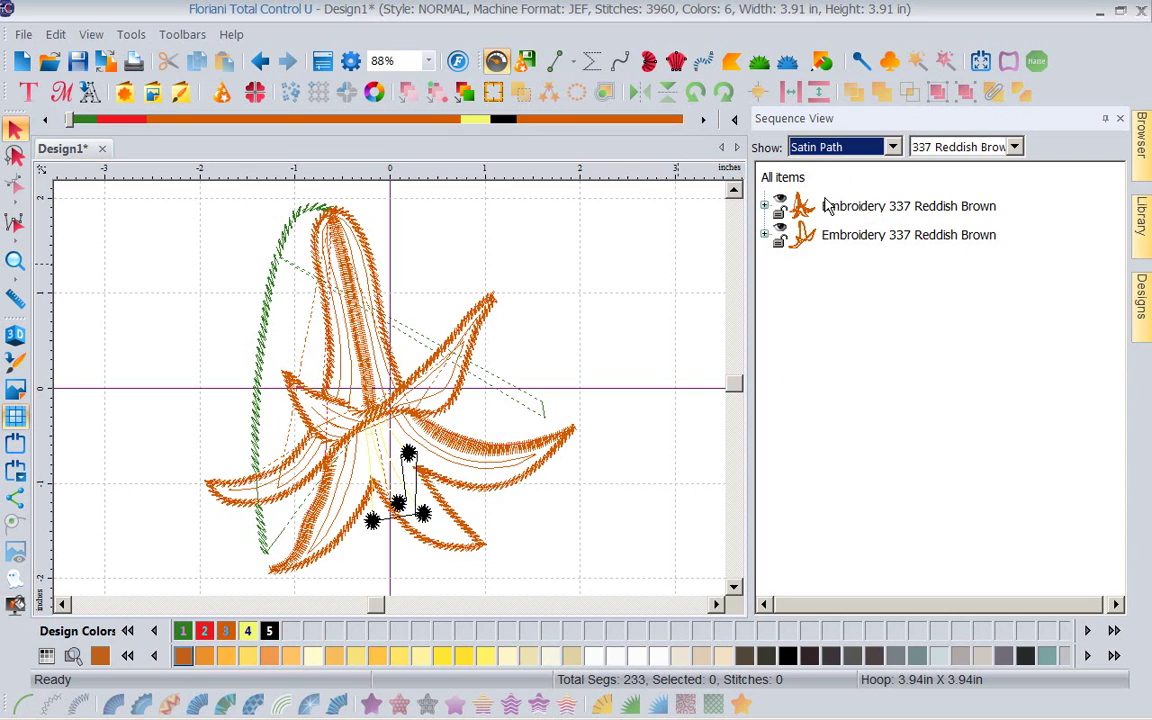
left_click(765, 235)
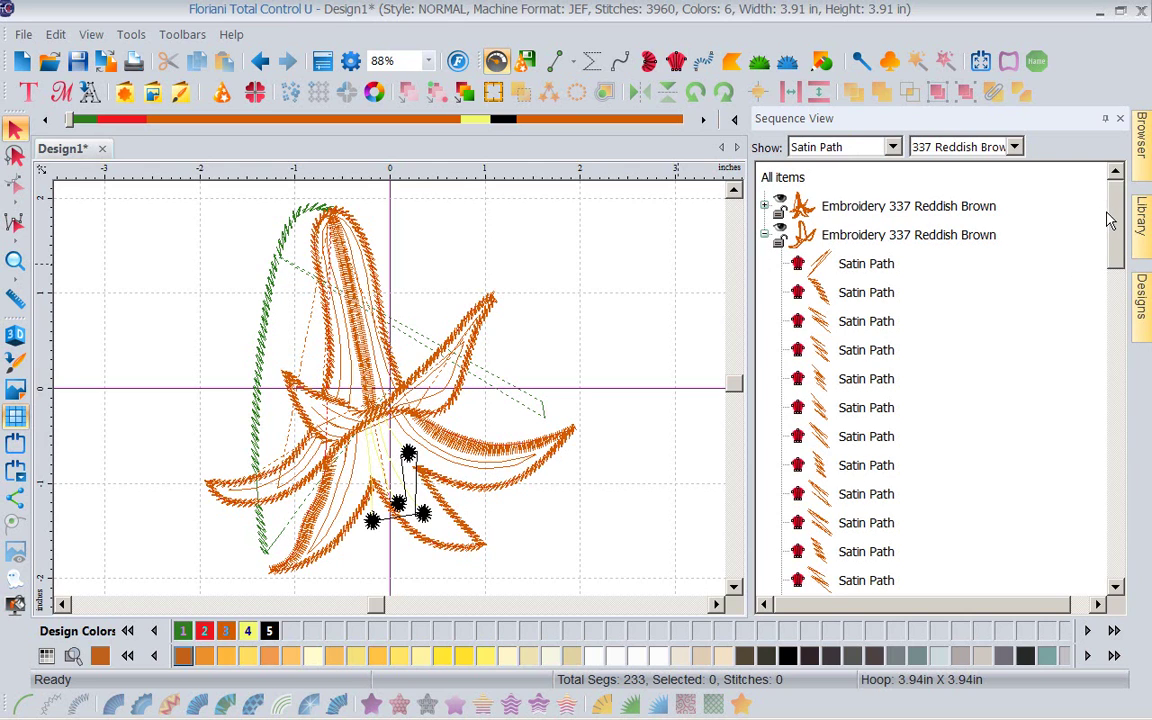
mouse_move(1113, 216)
left_mouse_down()
mouse_move(1127, 581)
mouse_move(1127, 205)
left_mouse_up()
left_click(852, 237)
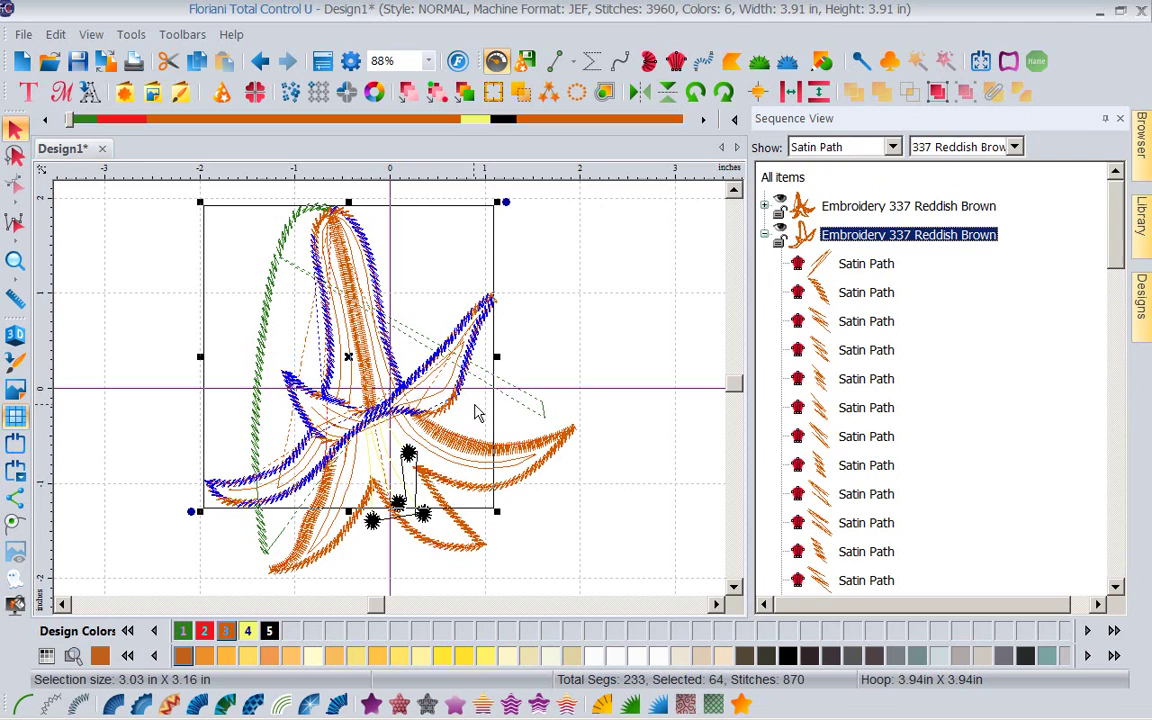
left_click(828, 210)
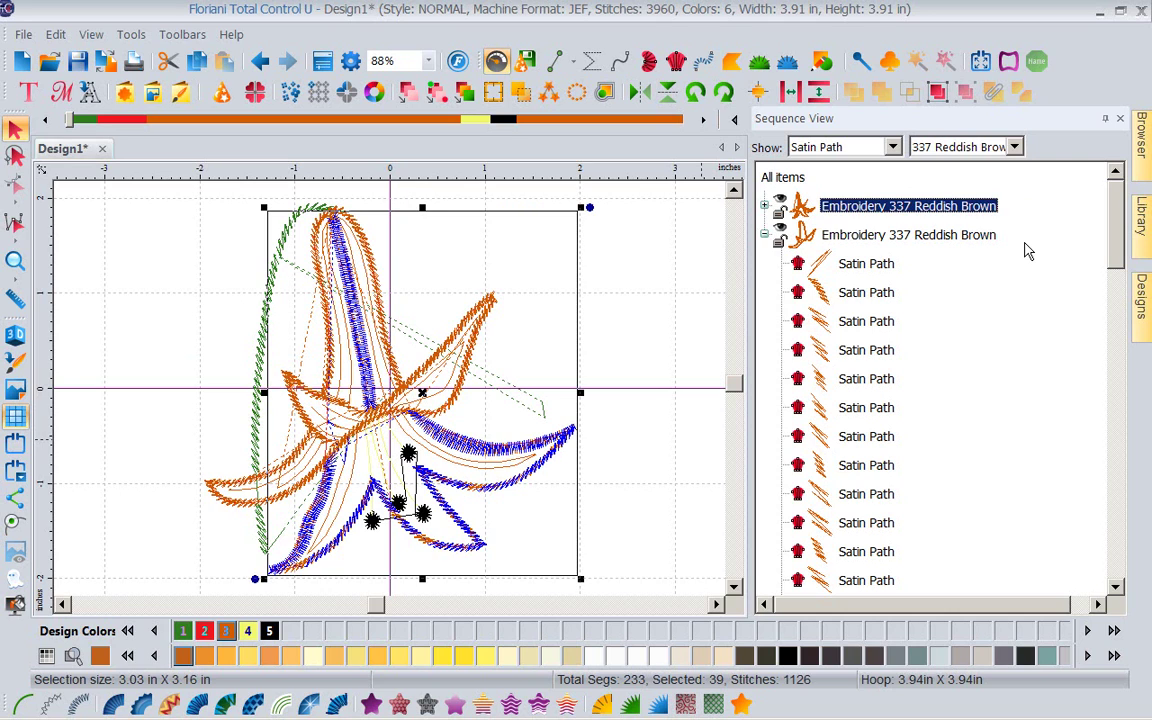
left_click(765, 235)
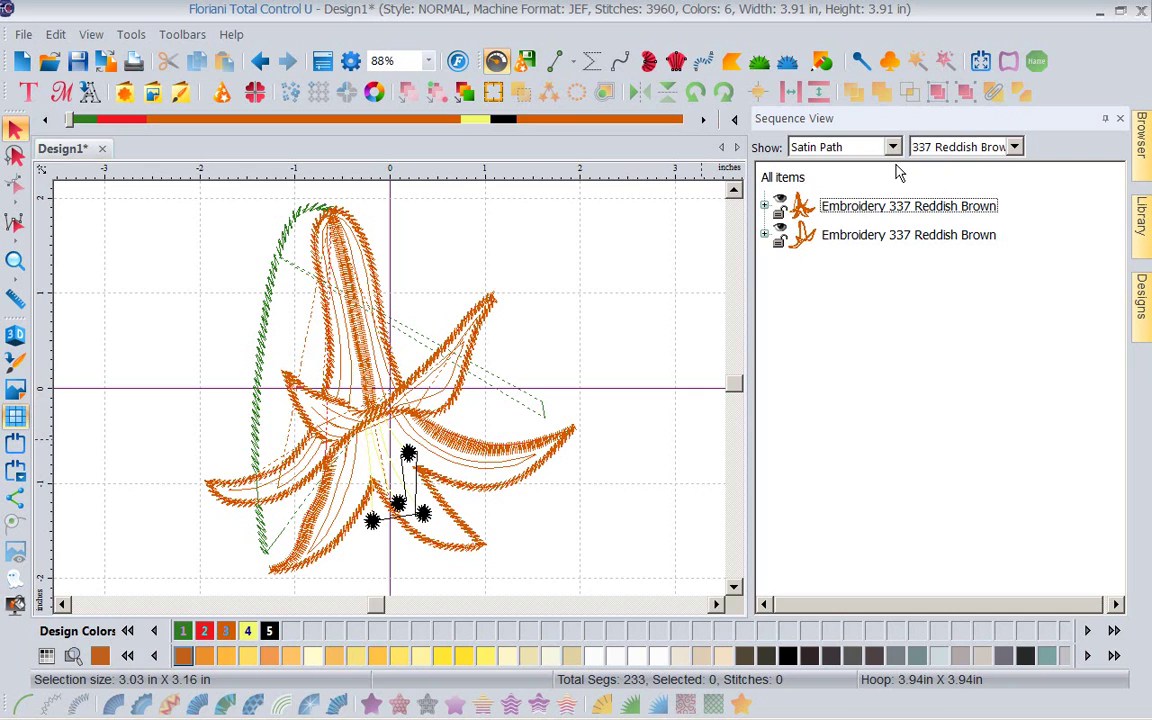
Step: Switch the filter to 900 Black Stitches and expand, then collapse, that group
left_click(1015, 147)
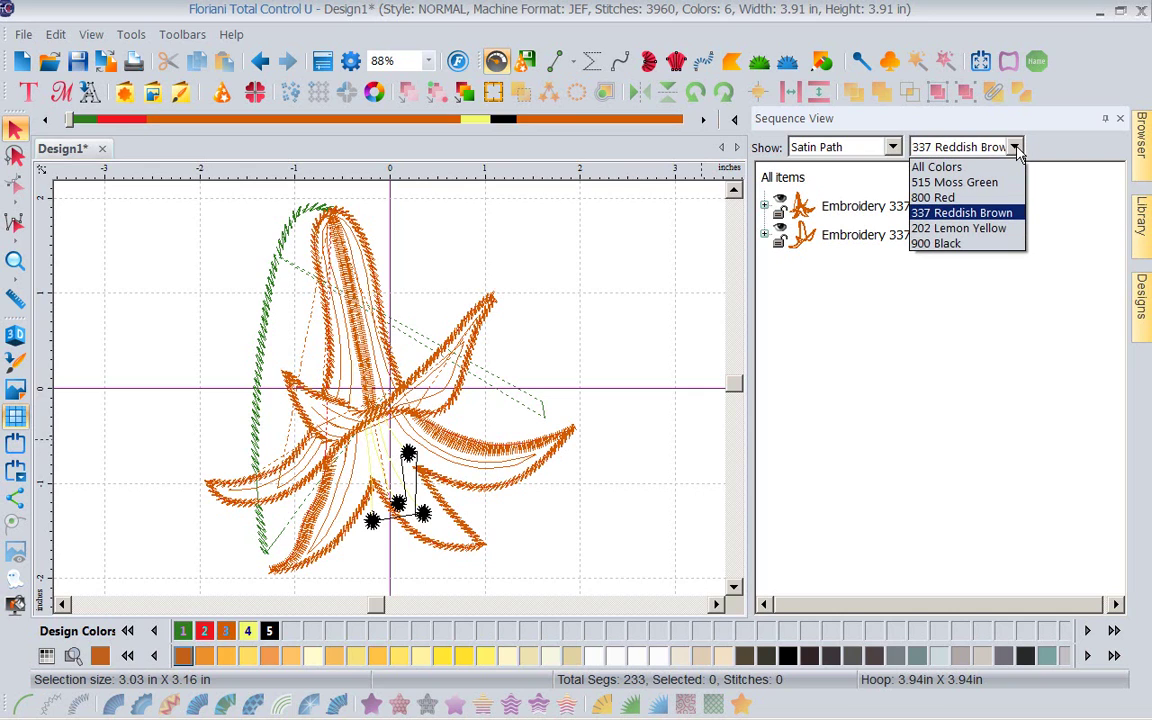
left_click(978, 168)
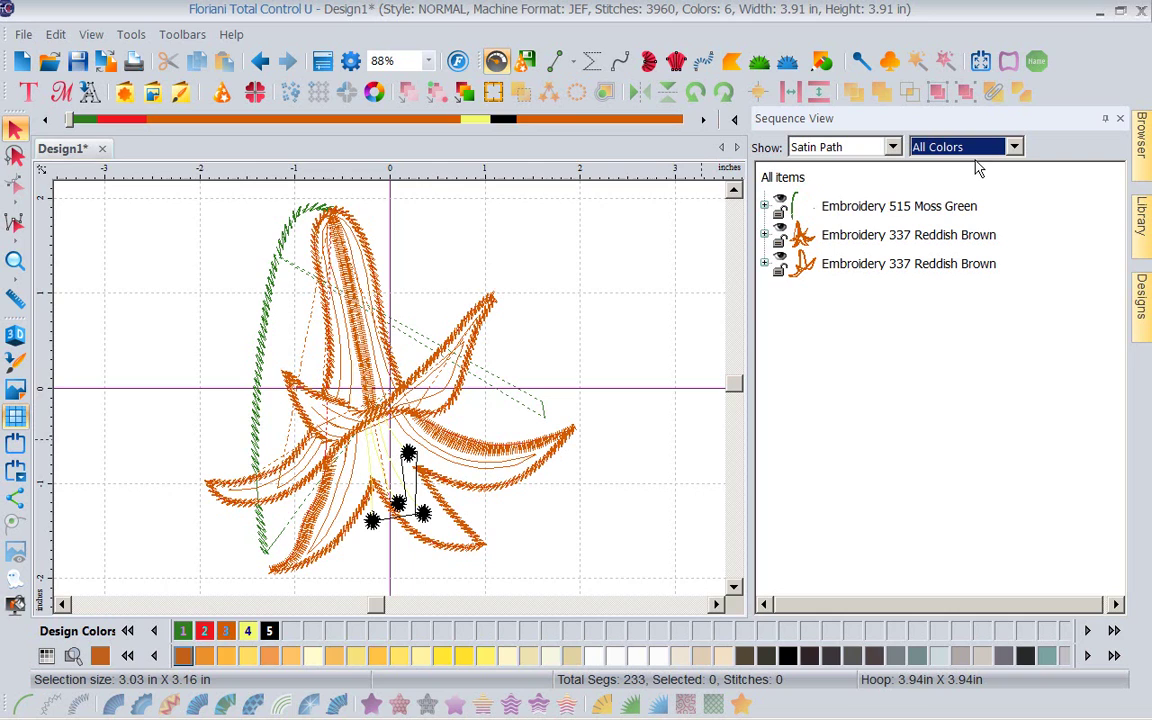
left_click(1015, 148)
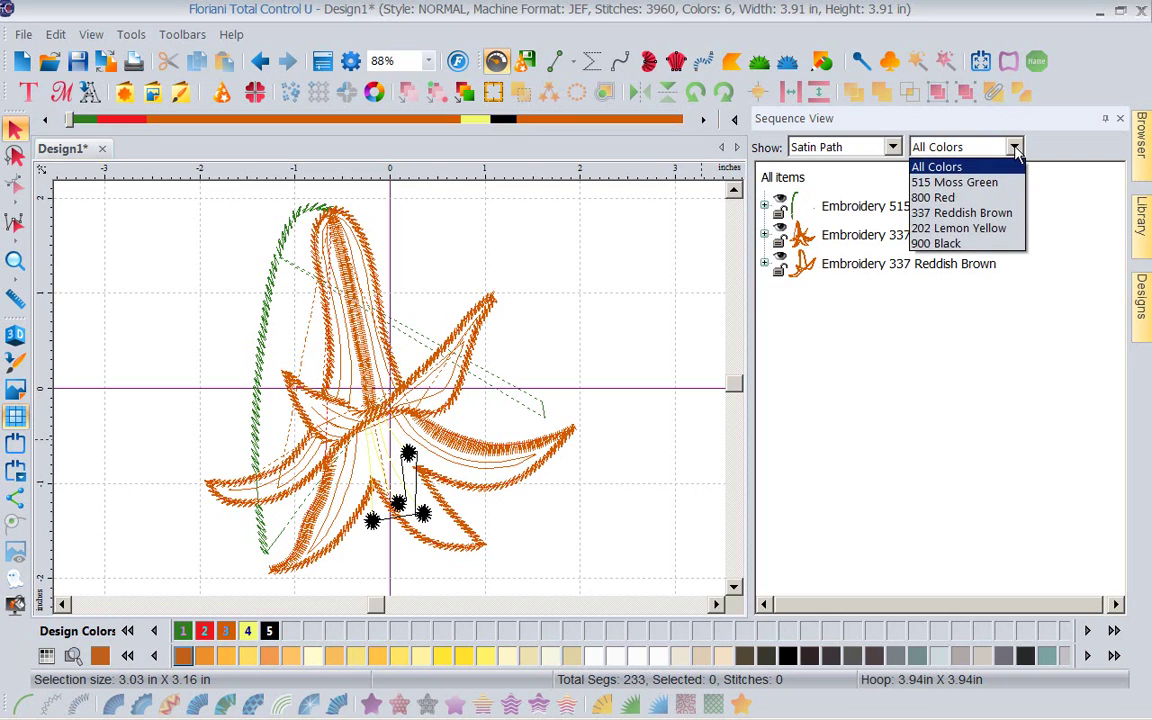
left_click(938, 244)
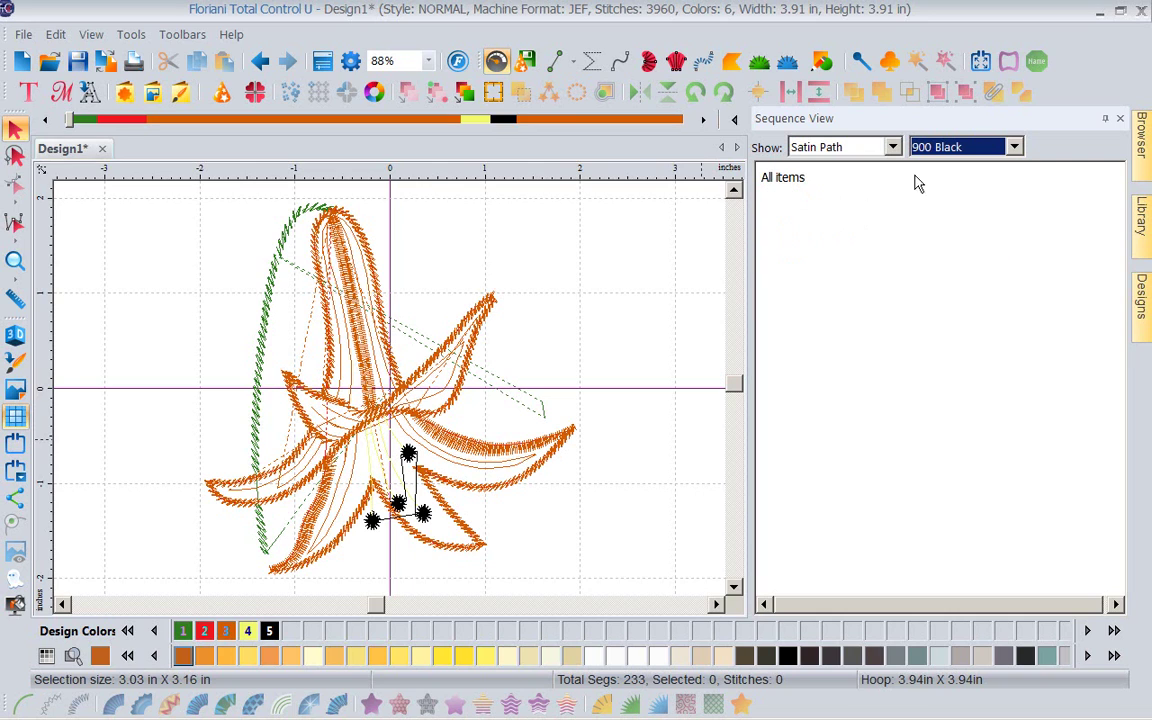
left_click(893, 148)
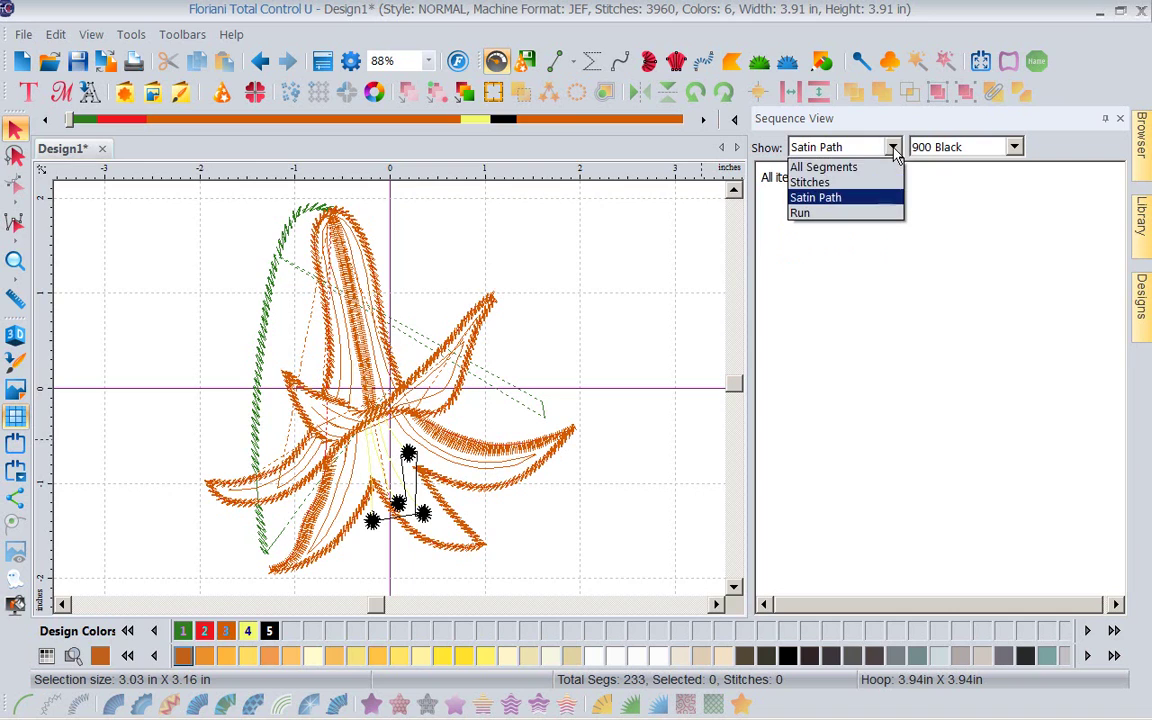
left_click(840, 182)
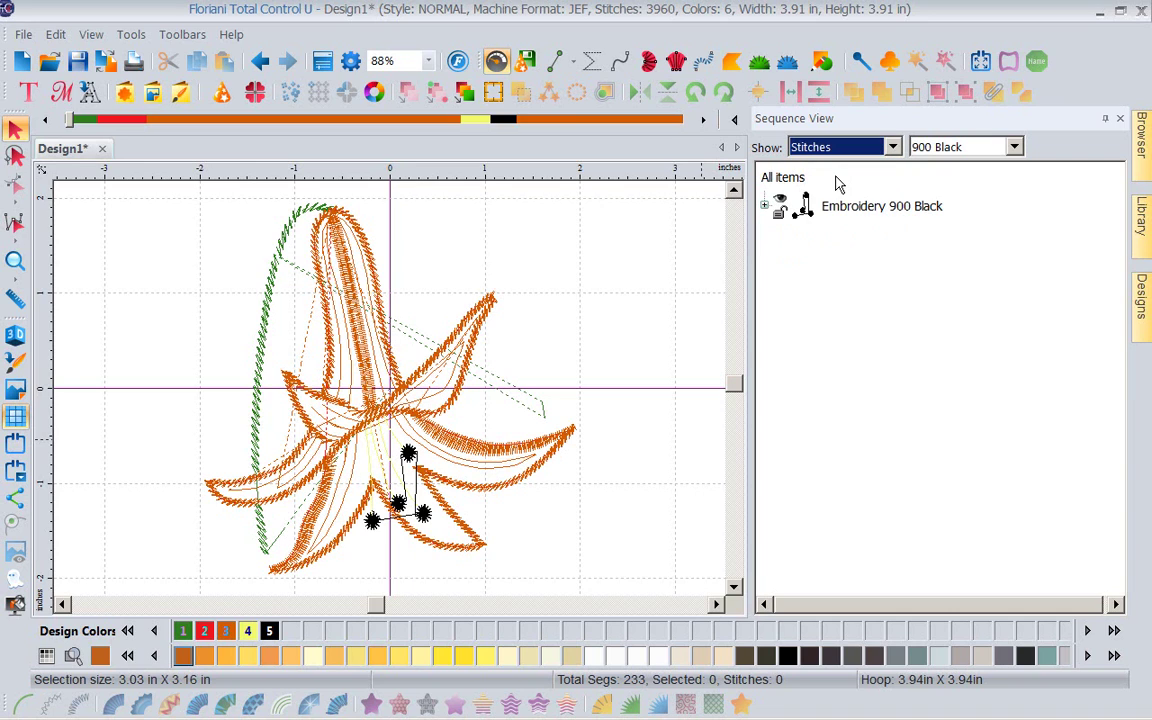
left_click(765, 207)
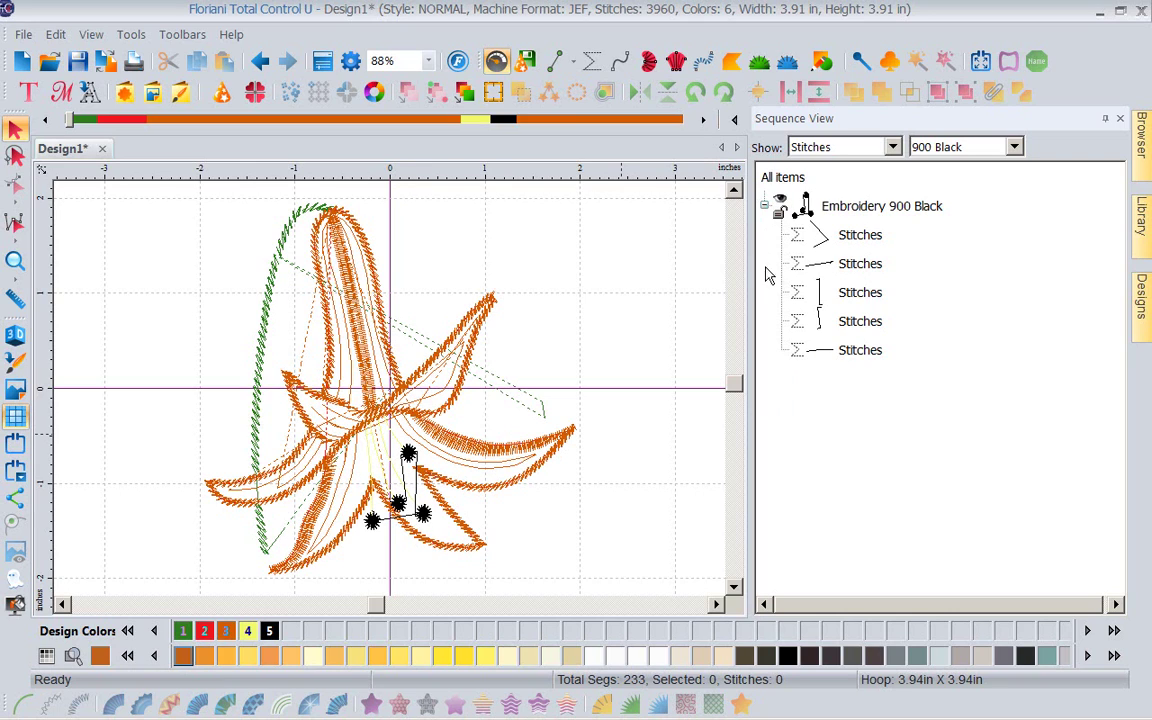
left_click(765, 207)
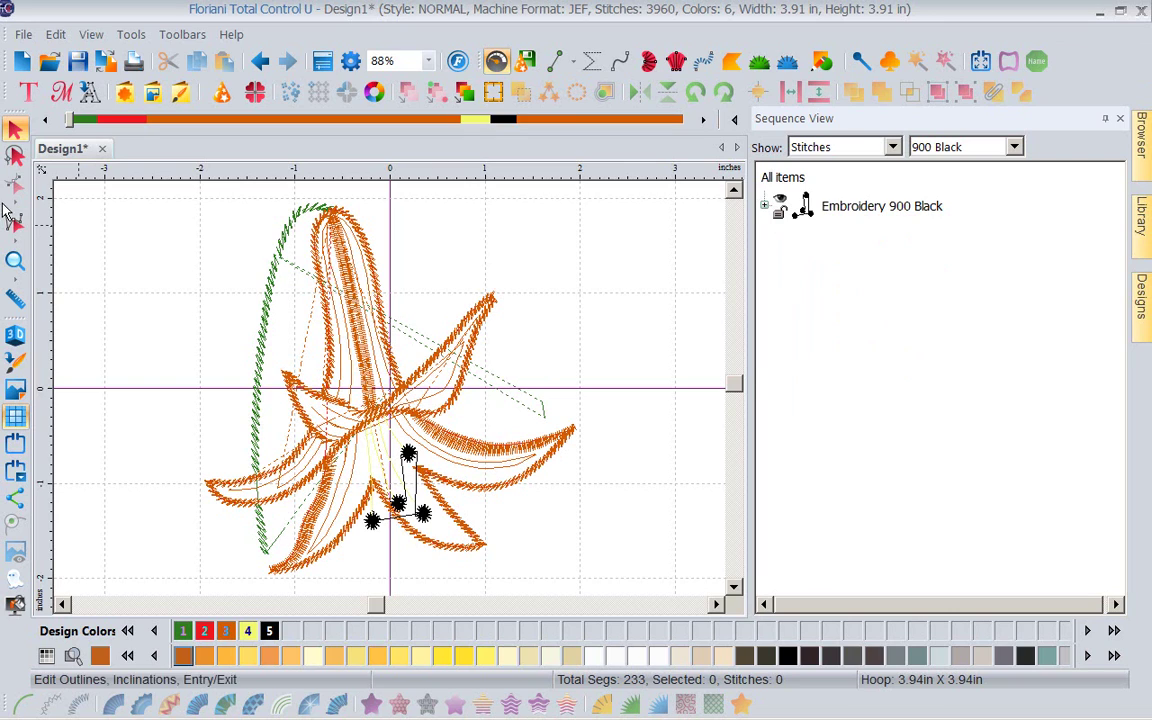
Step: Start a new empty Design2 and bring up the Library panel
left_click(22, 61)
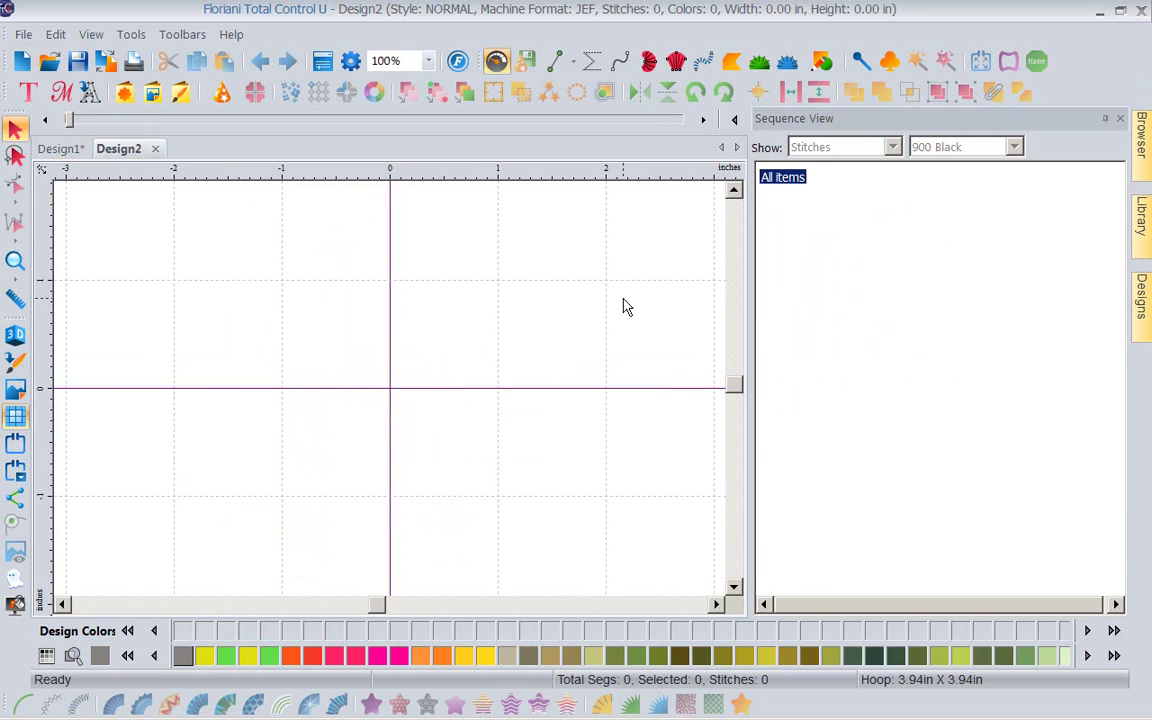
mouse_move(1140, 288)
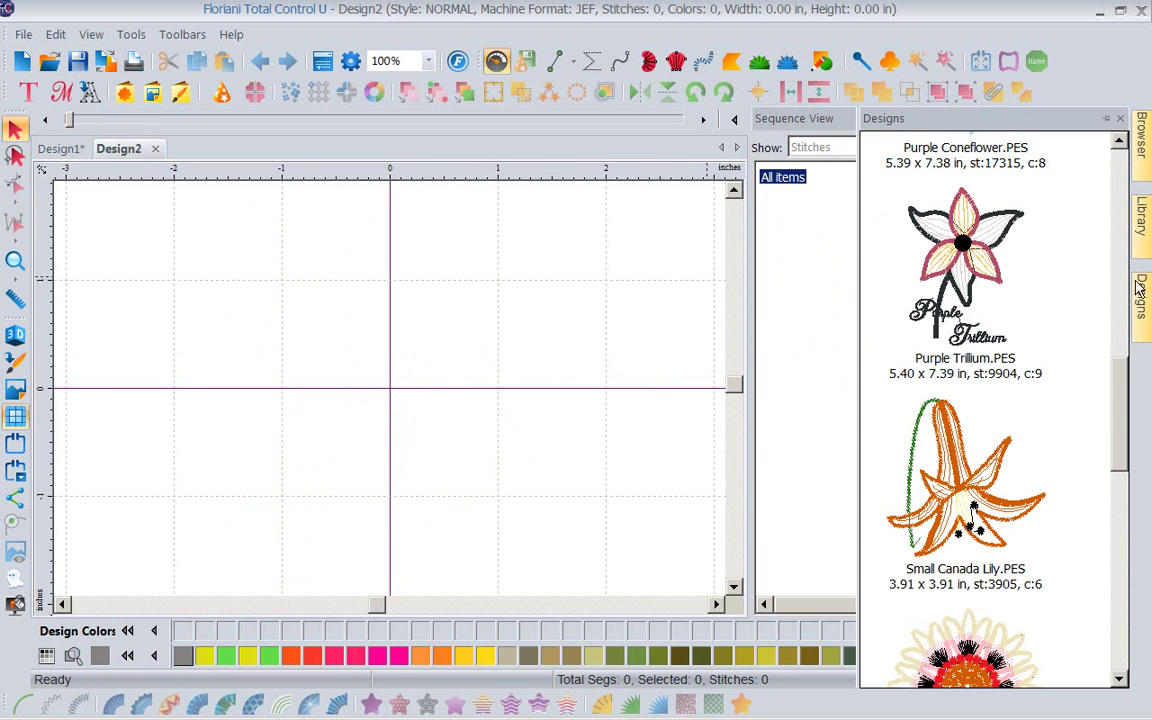
mouse_move(1140, 215)
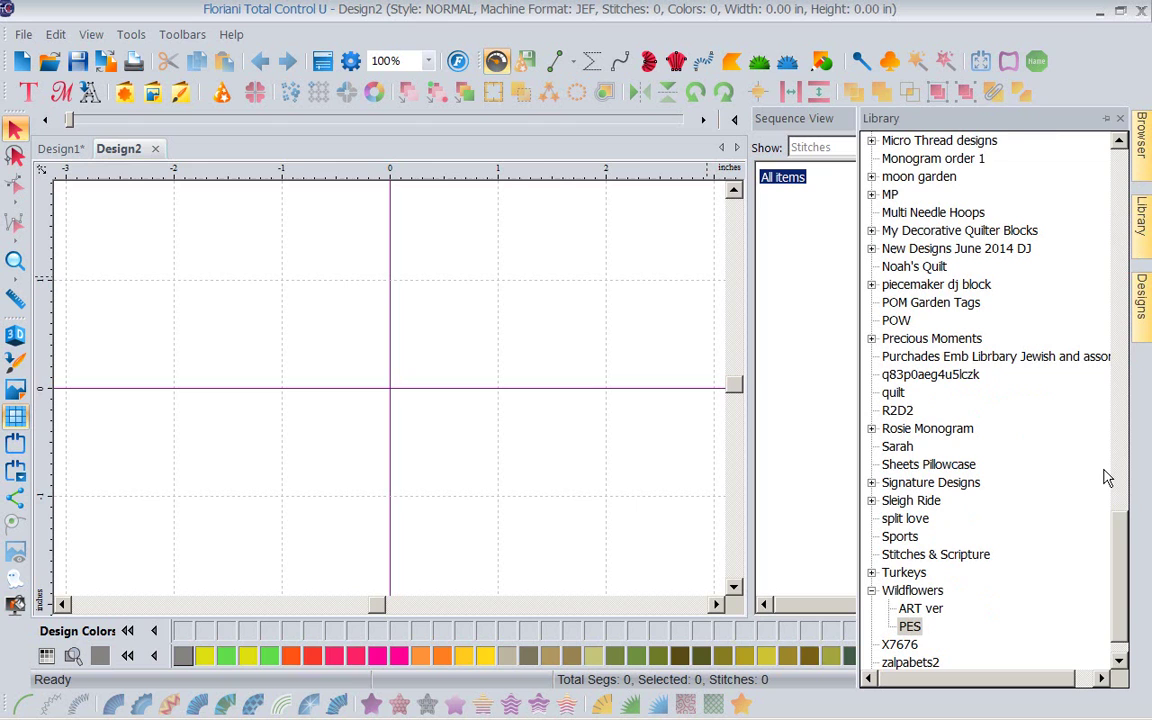
scroll(1121, 521, "up", 2)
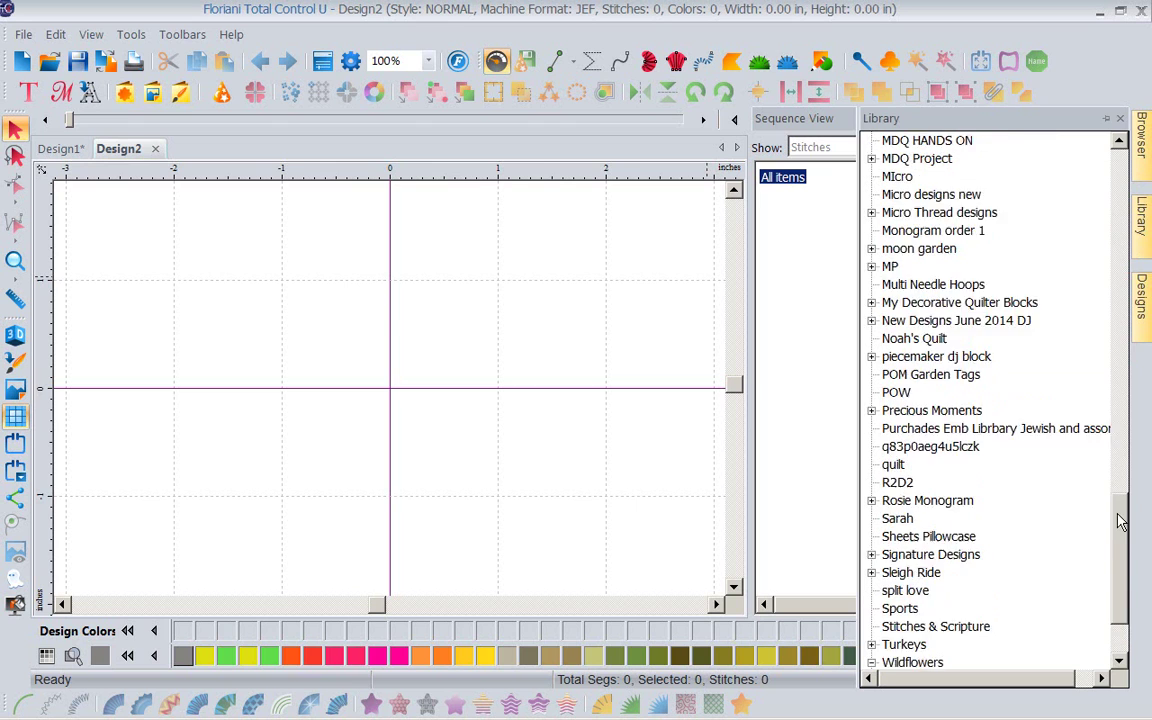
left_click_drag(1121, 521, 1113, 356)
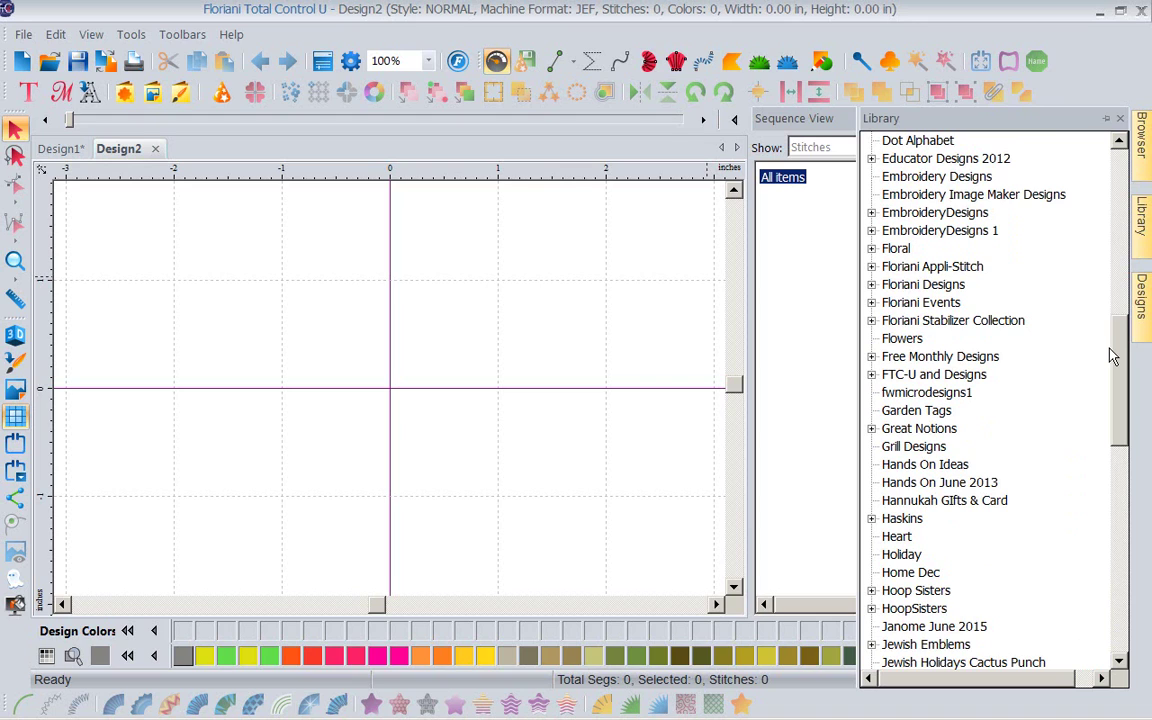
Step: Open Free Monthly Designs > JUNE > June2015 and show its designs as thumbnails
left_click(871, 357)
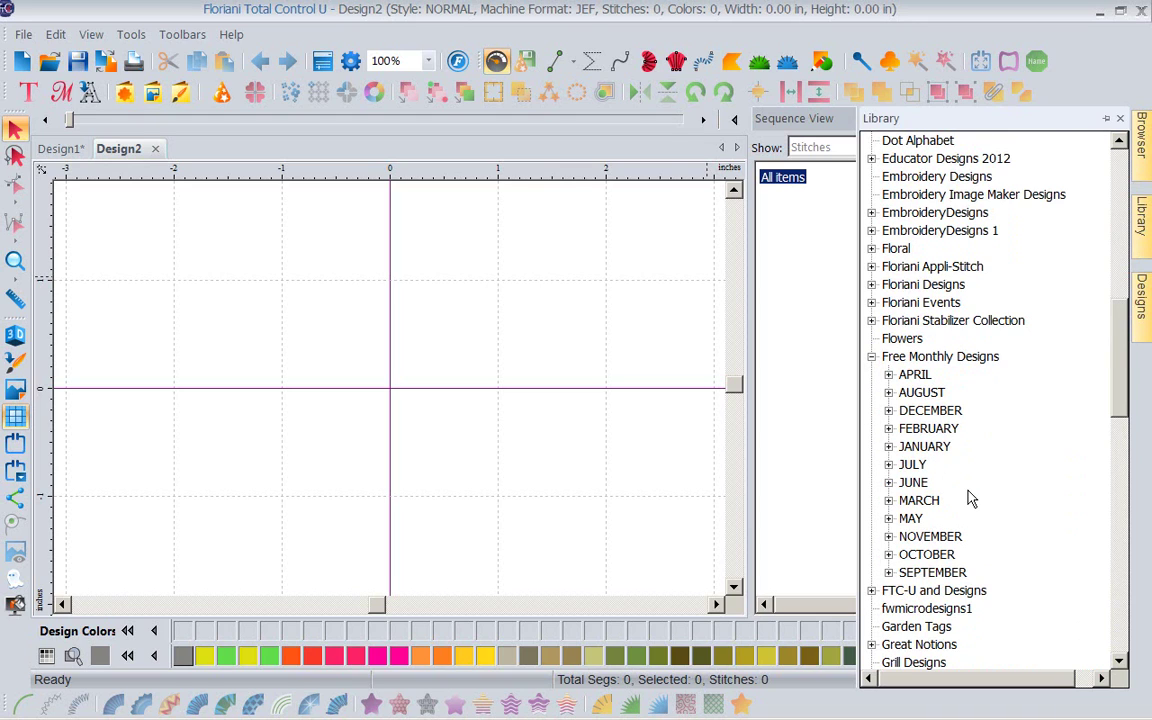
left_click(889, 483)
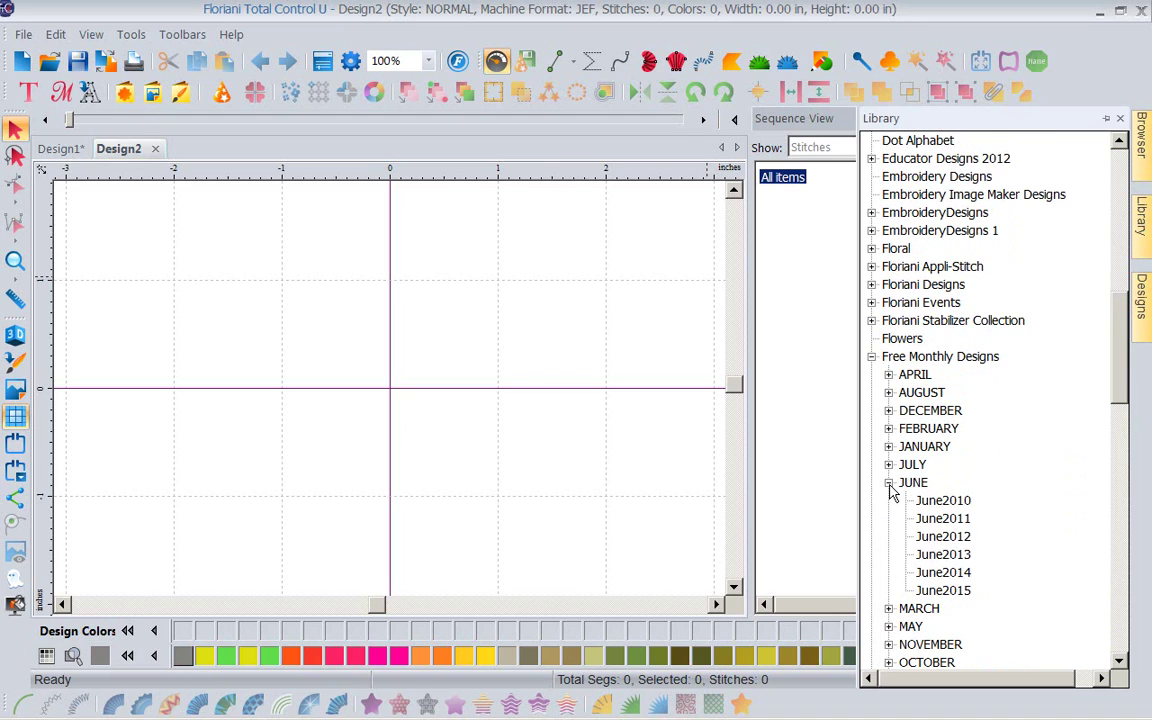
left_click(948, 590)
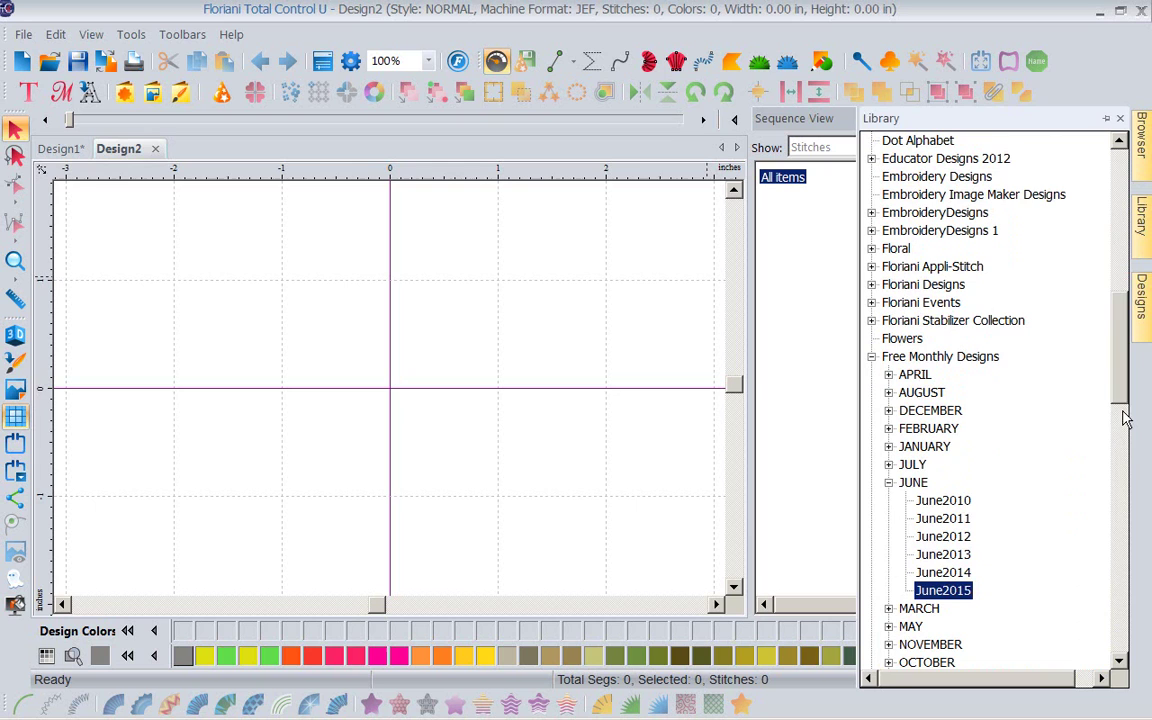
left_click(1143, 327)
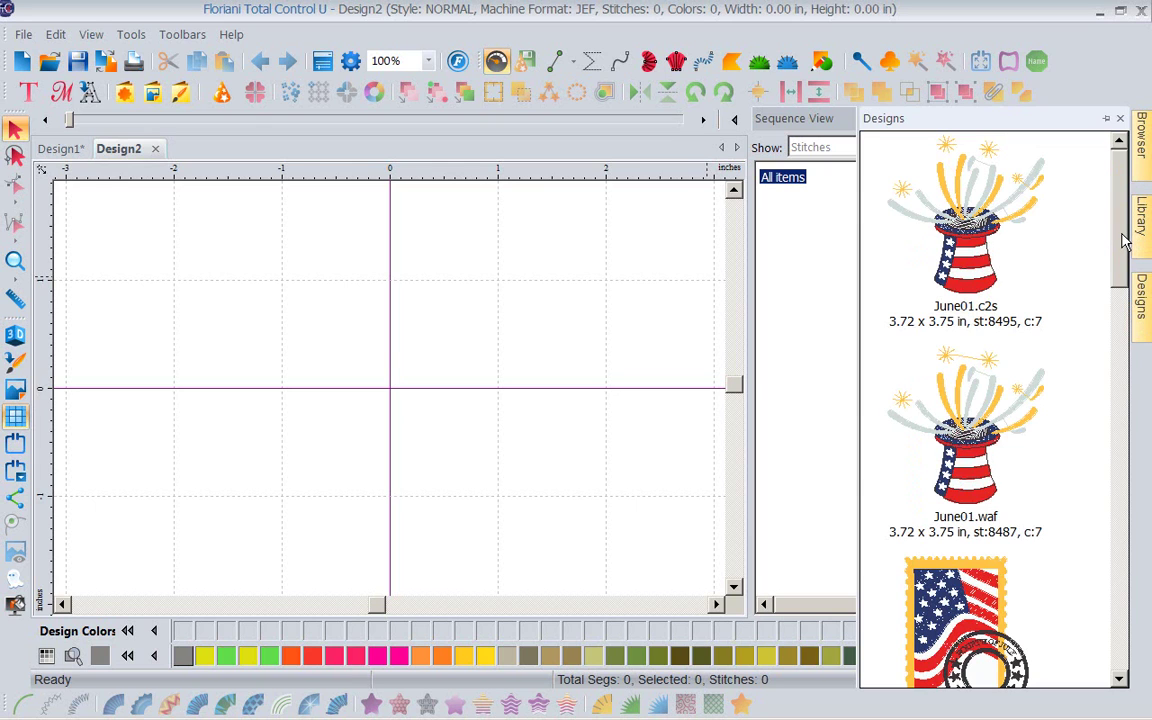
left_click_drag(1125, 240, 1125, 328)
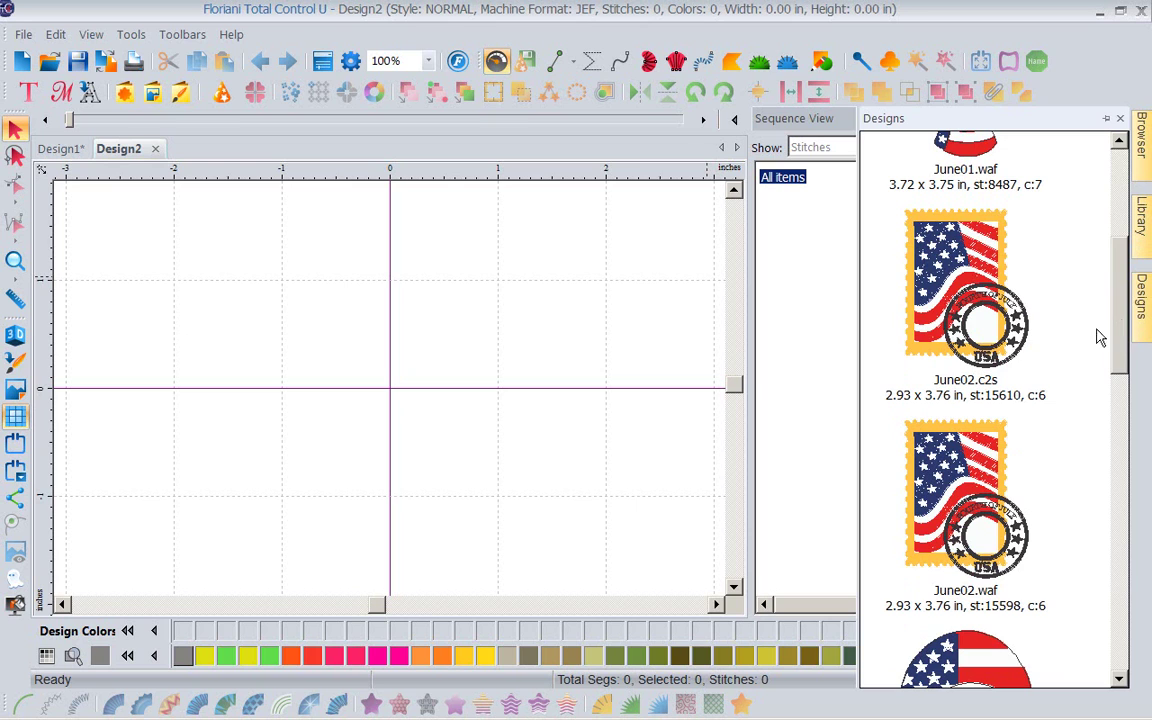
Step: Place the June02.waf stamp and filter the sequence to 55 Pristine Blue, expanded
left_click_drag(997, 493, 433, 393)
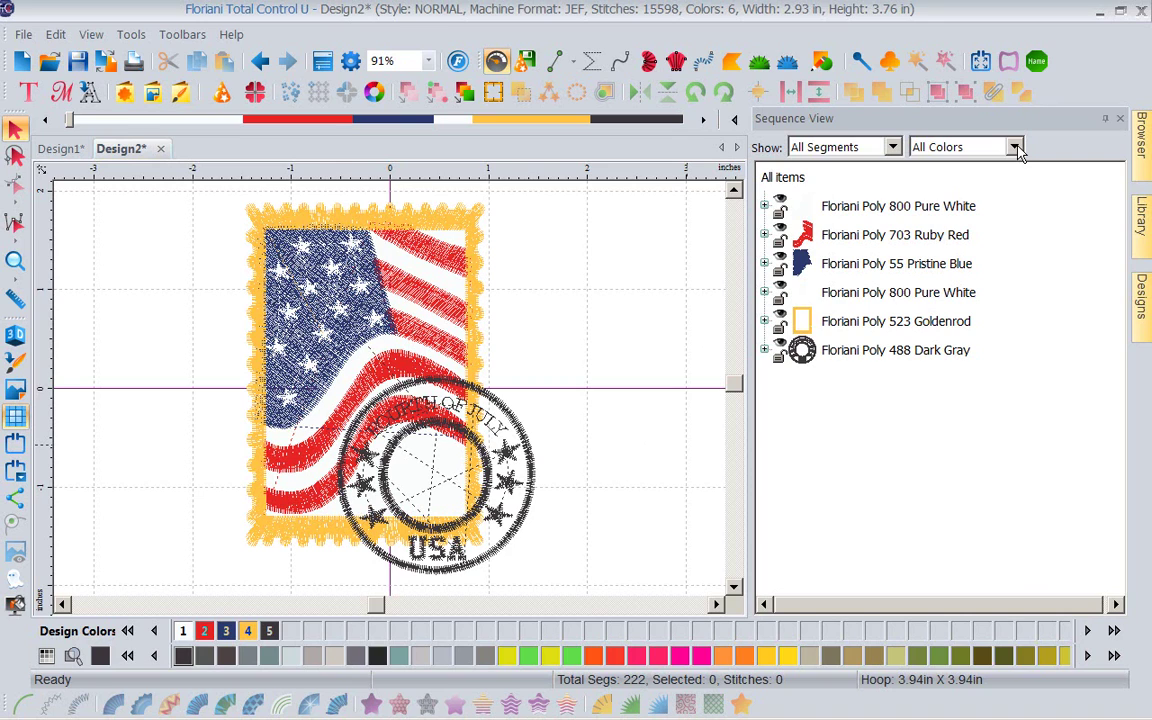
left_click(1015, 147)
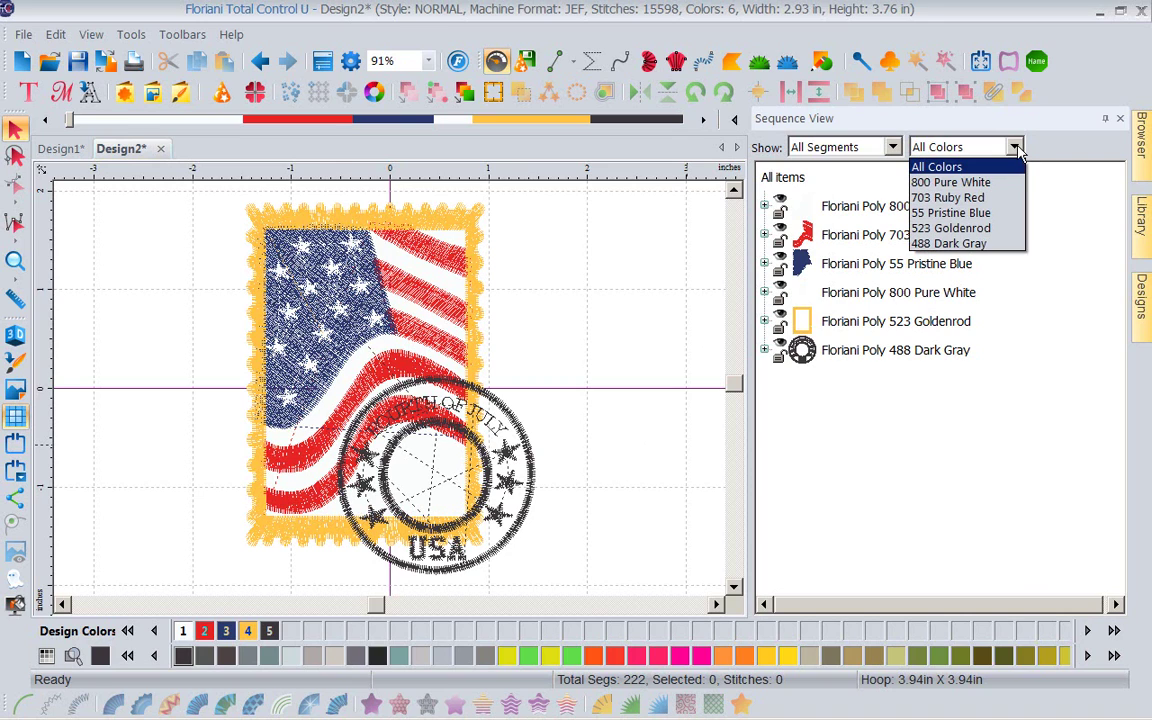
left_click(1007, 214)
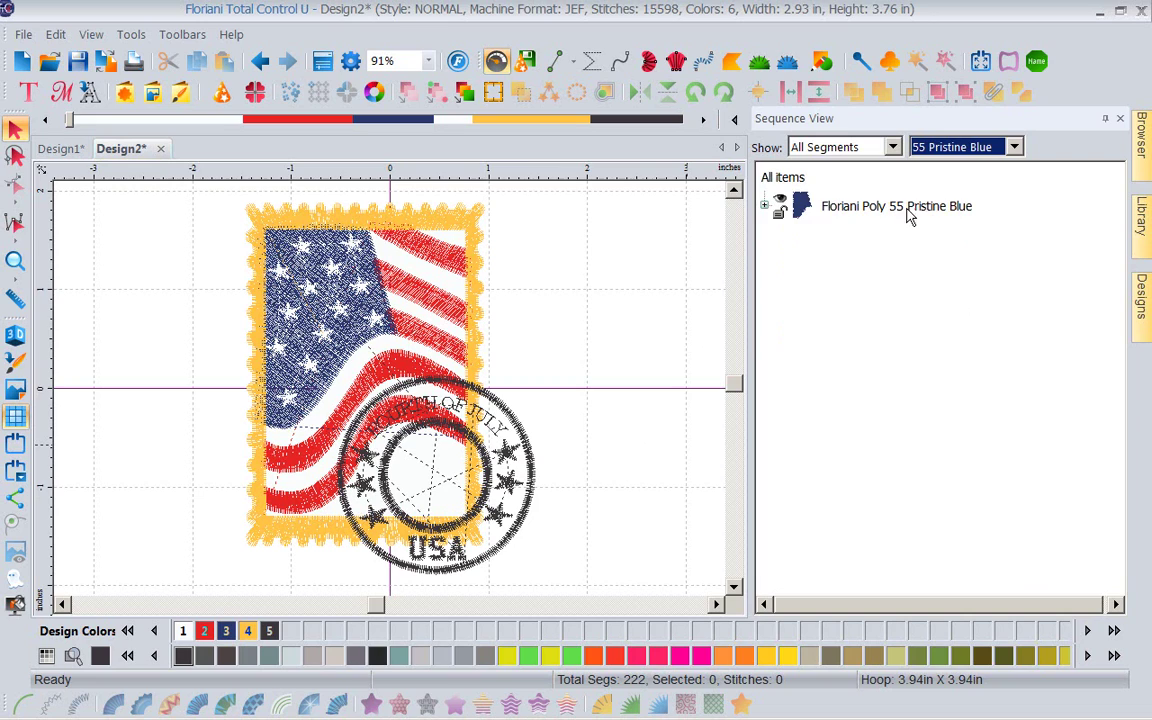
left_click(766, 205)
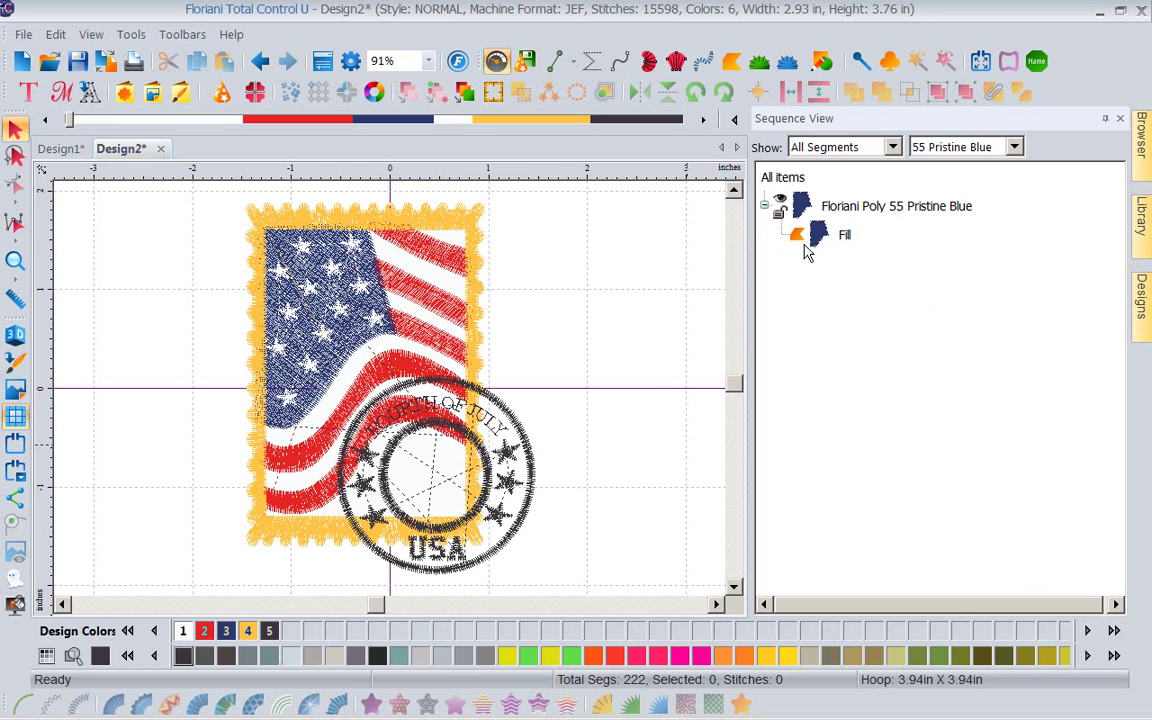
Step: Switch the filter to 703 Ruby Red, expand its node and open the segment-type Show list
left_click(1014, 147)
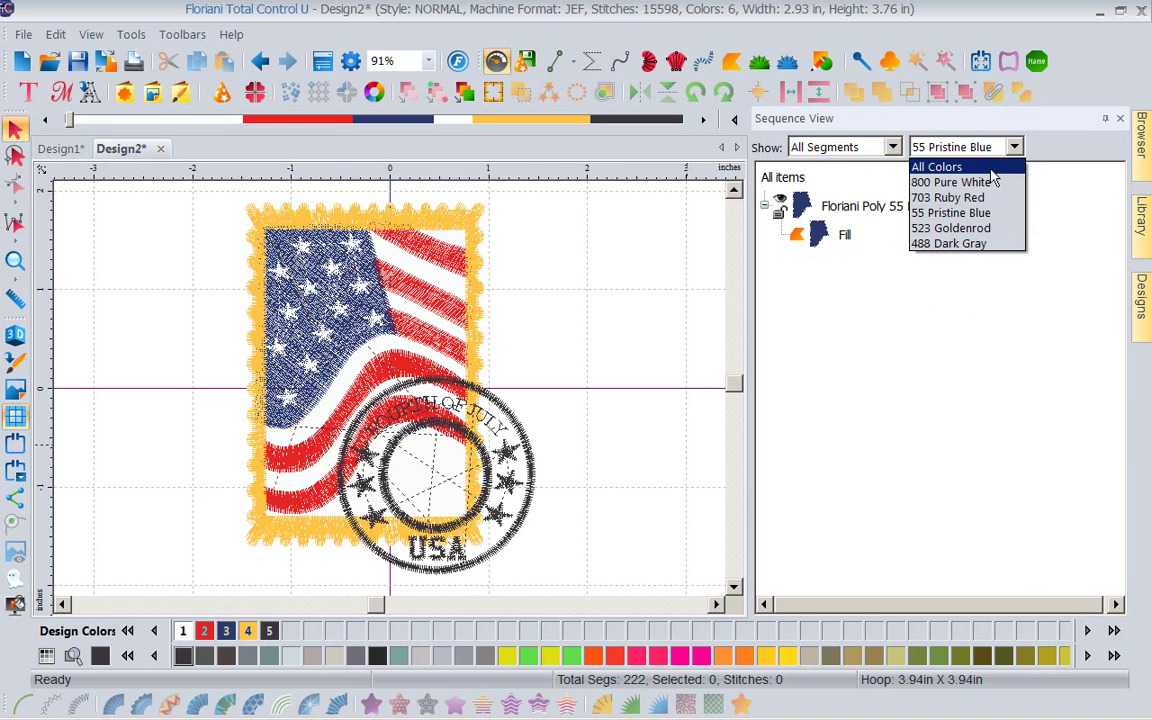
left_click(985, 198)
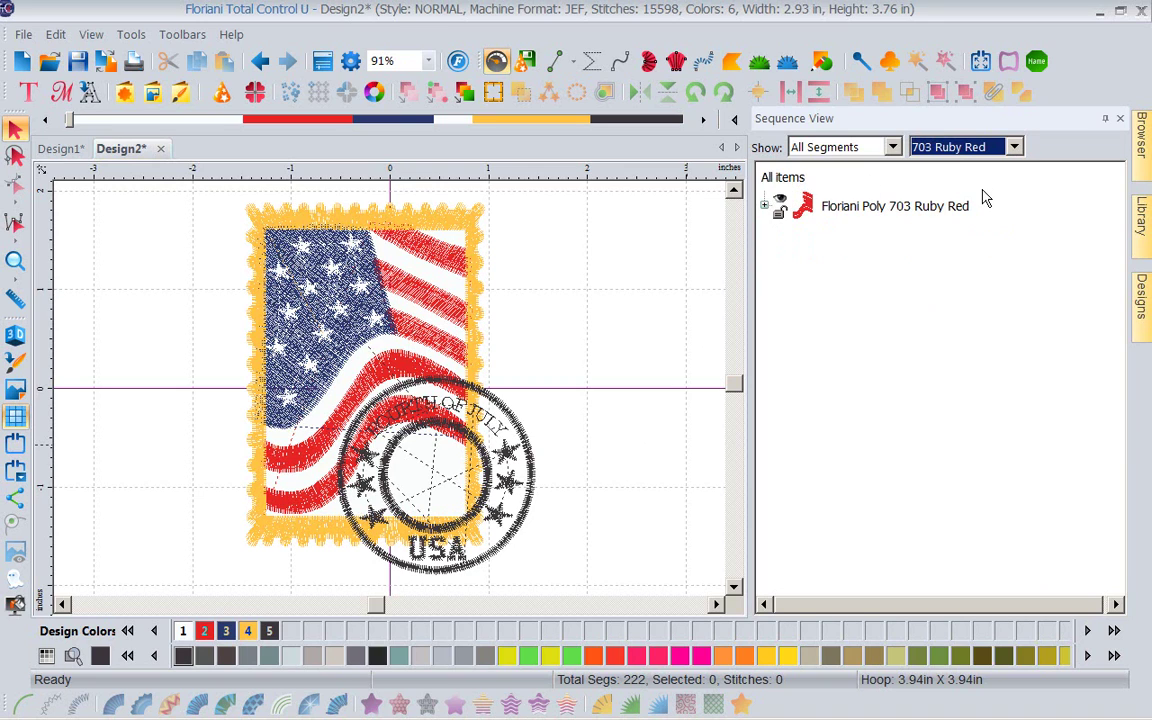
left_click(764, 206)
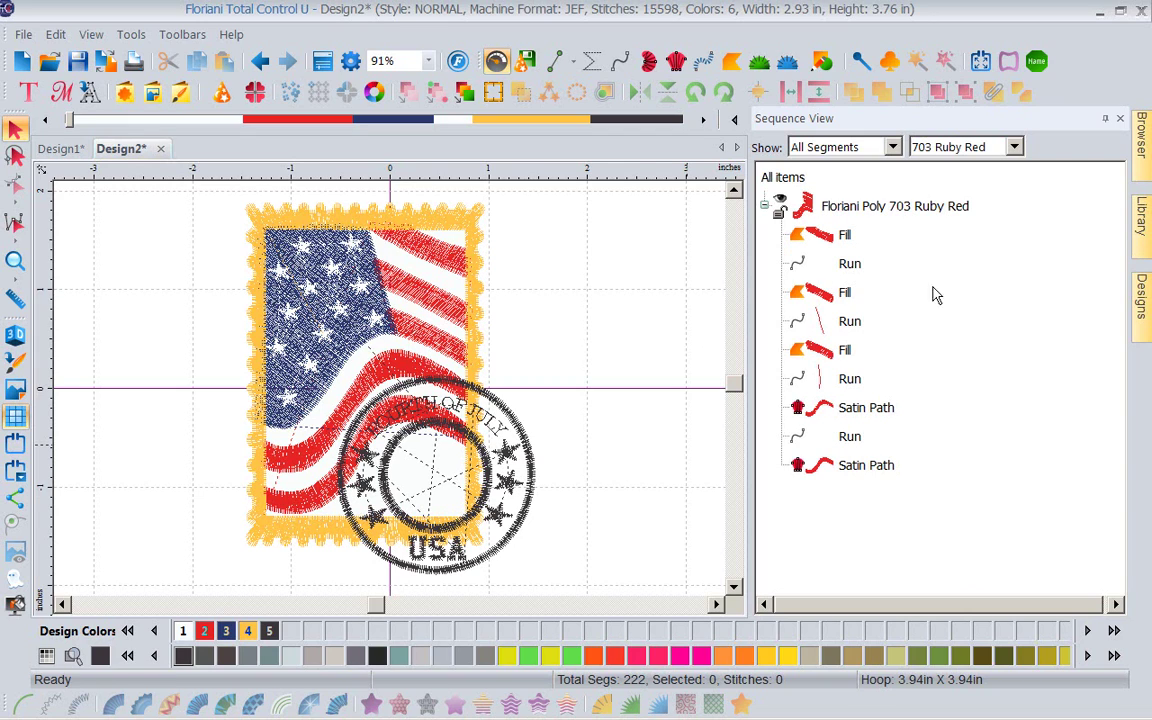
left_click(893, 148)
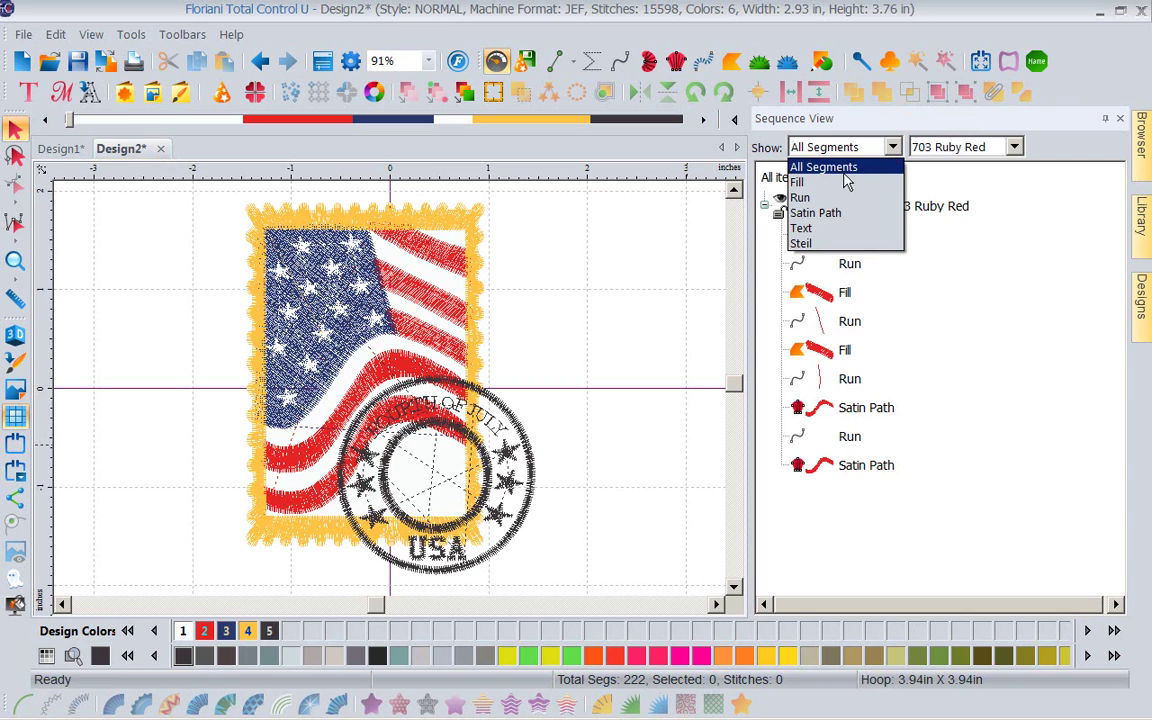
left_click(826, 184)
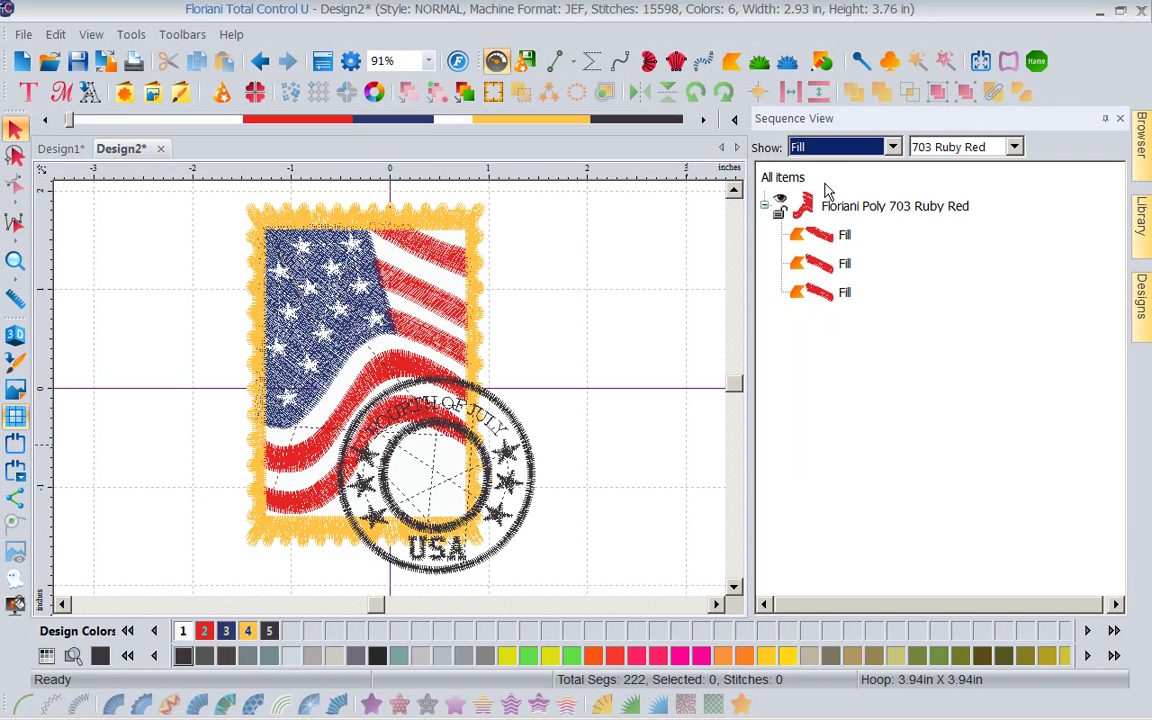
left_click(818, 241)
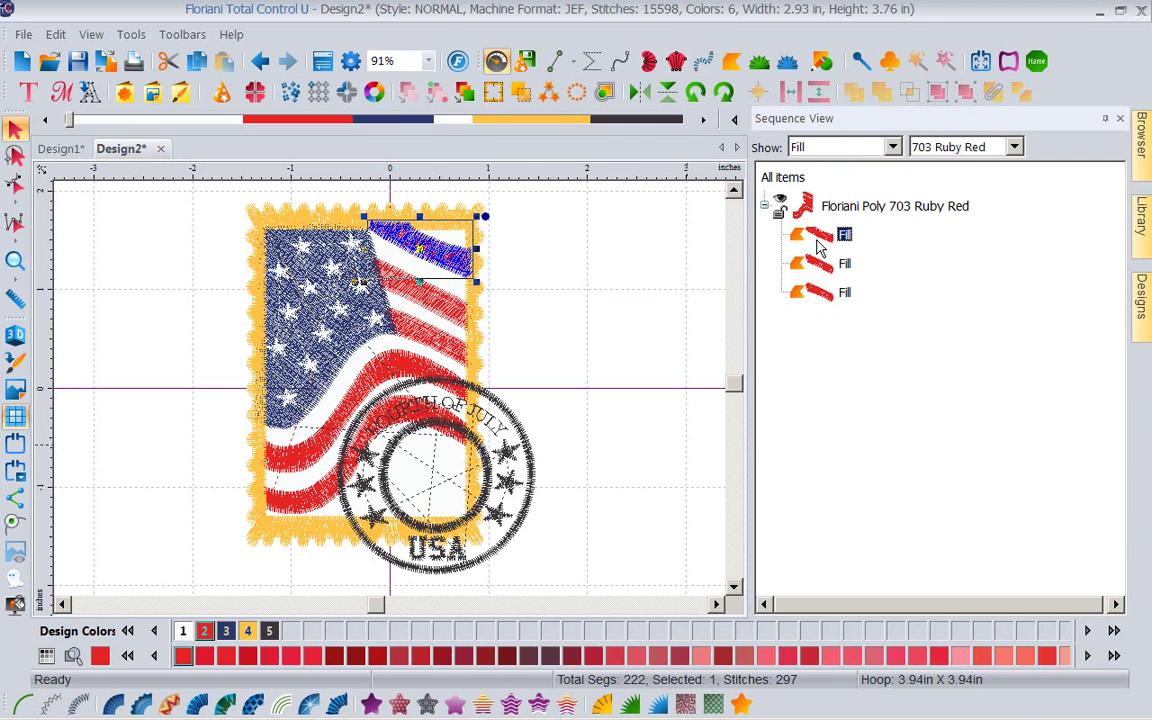
left_click(818, 263)
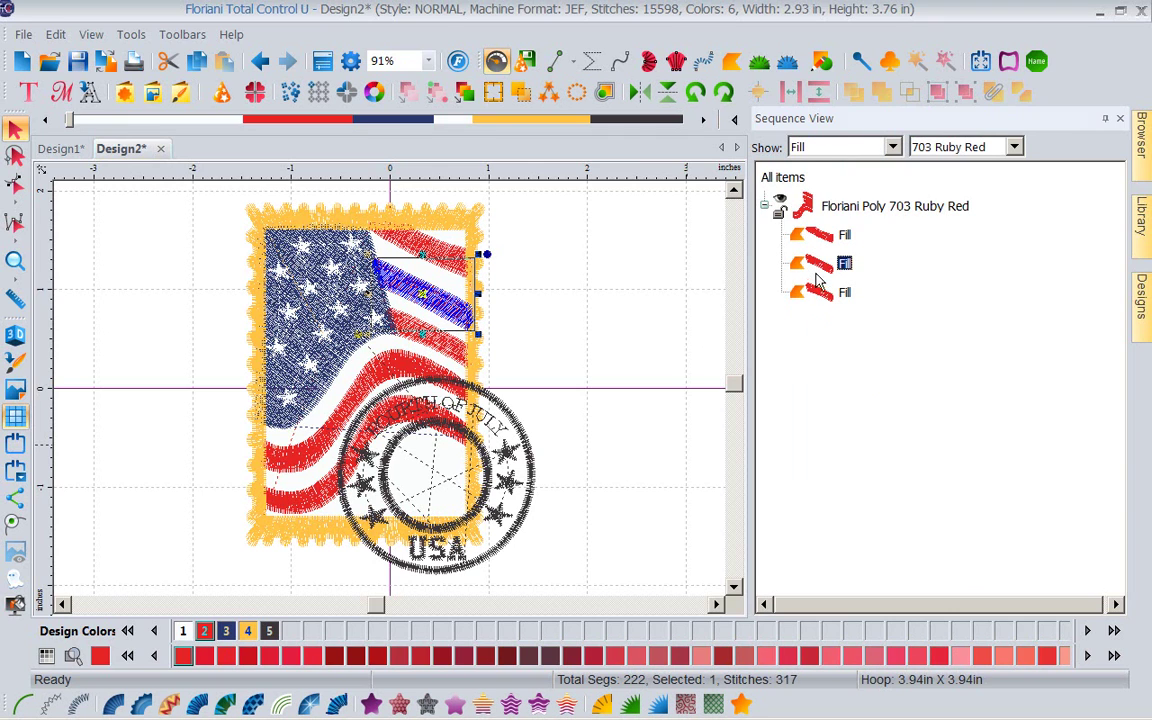
left_click(816, 300)
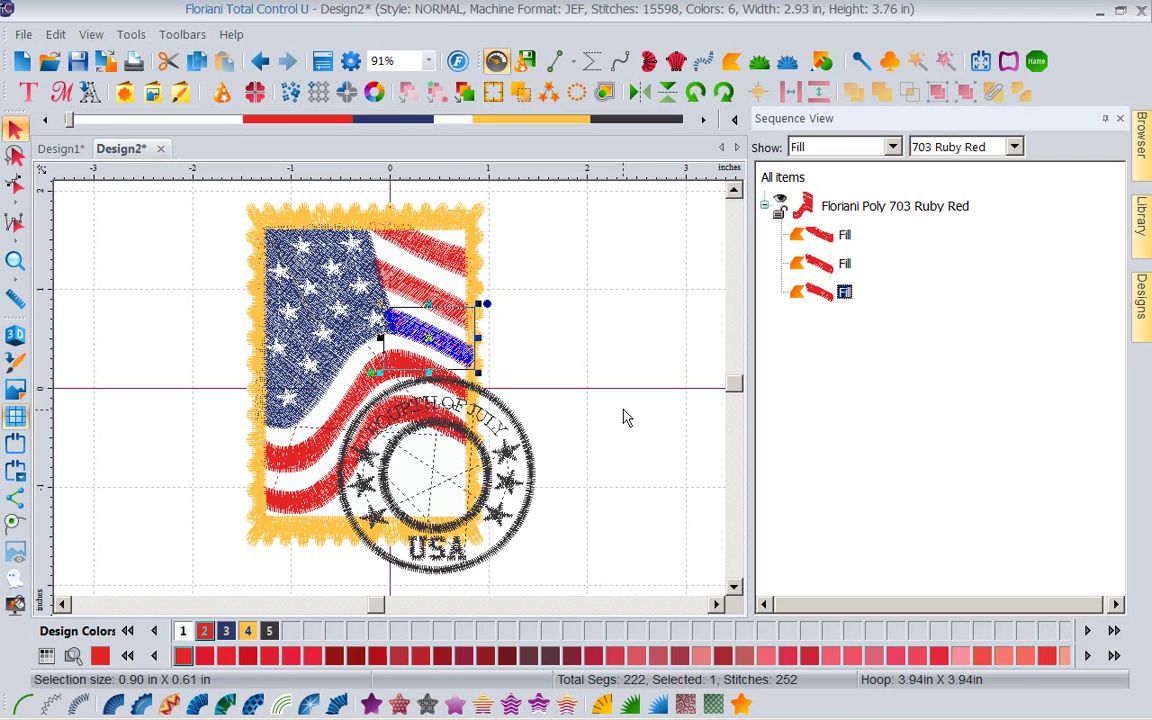
left_click(500, 270)
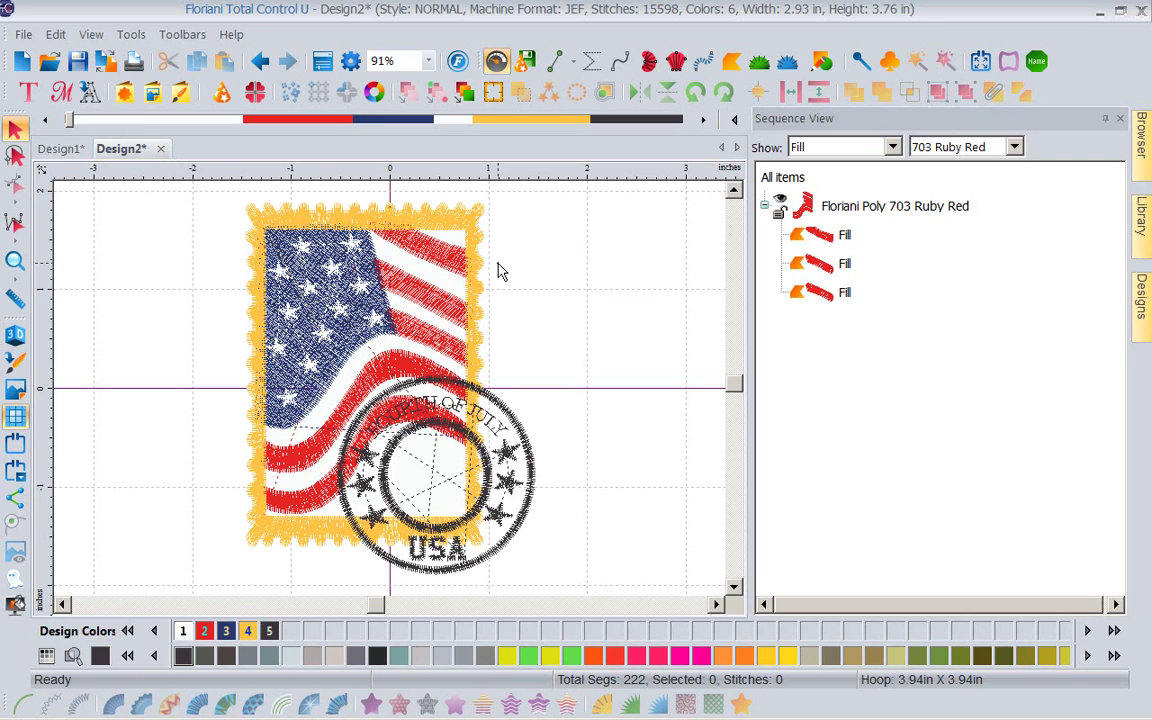
left_click_drag(499, 268, 335, 68)
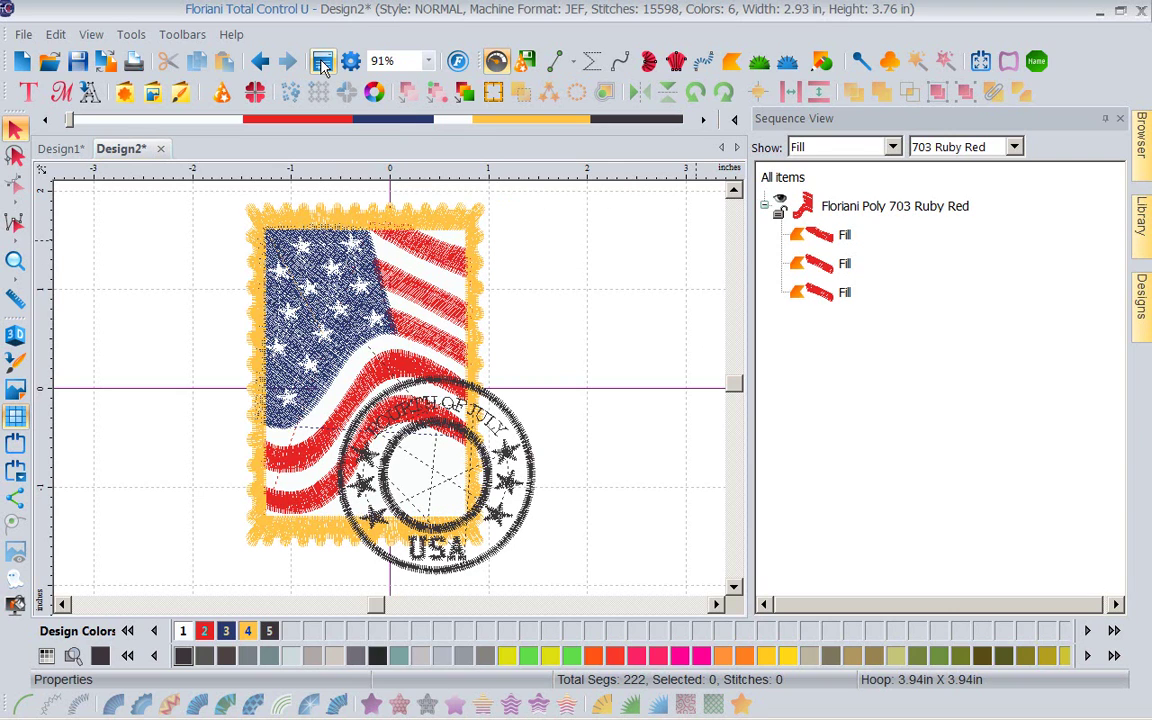
Step: Open design Properties and drag the splitter down to enlarge the Design Notes box
left_click(322, 62)
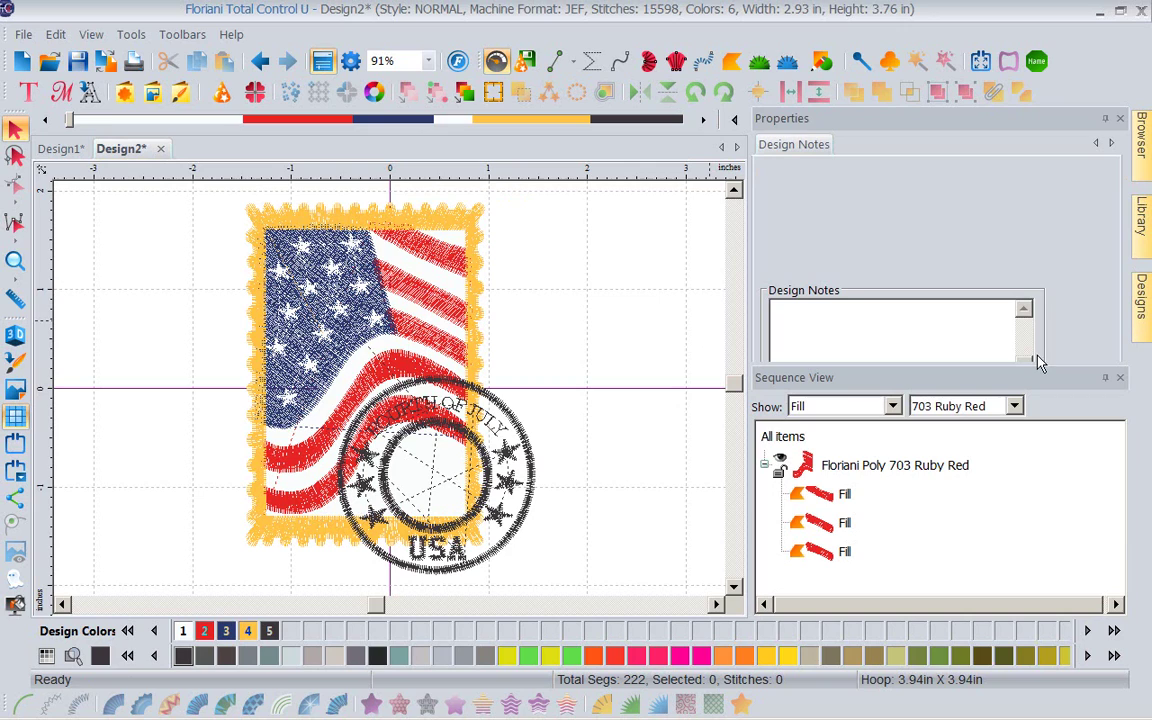
left_click_drag(1037, 362, 1037, 439)
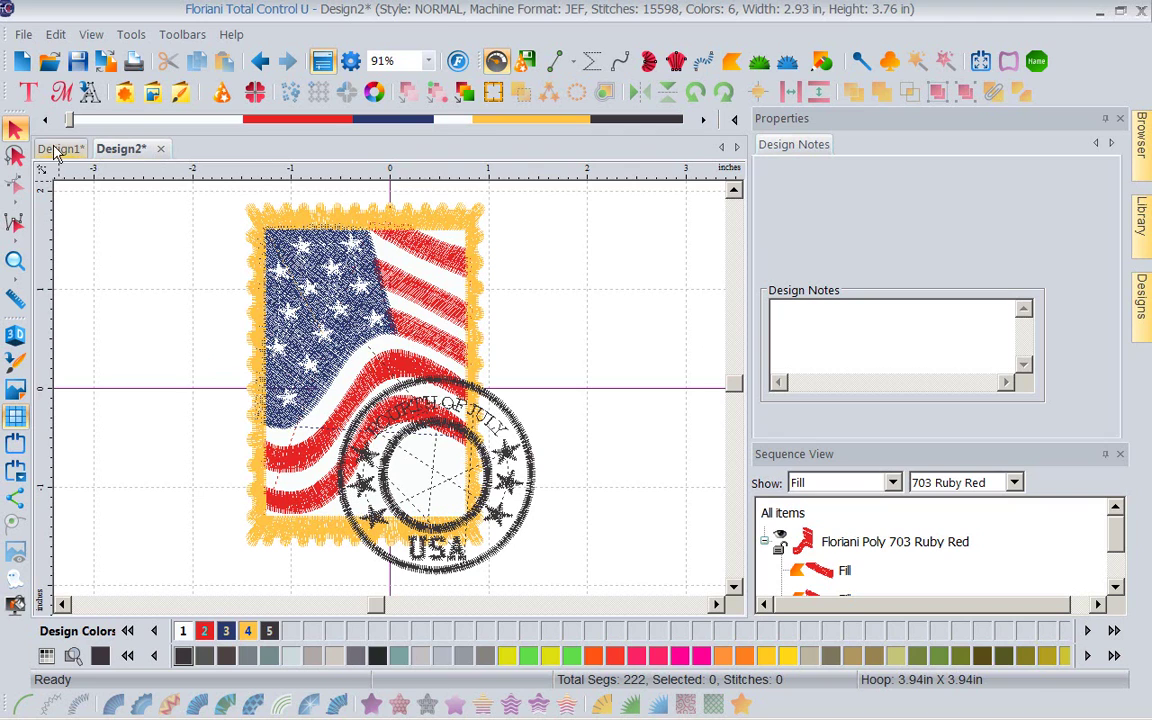
Step: Open Print Preview with Print Color Analysis, Show Crosshair and Design Colors enabled in Settings
left_click(23, 35)
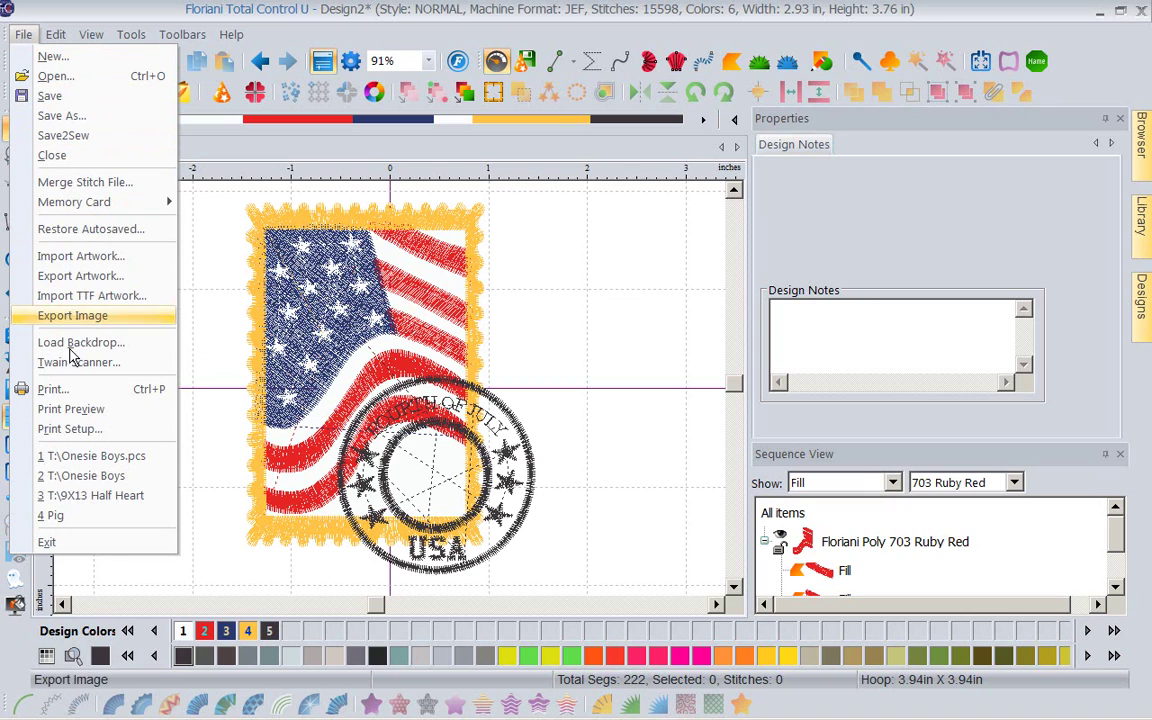
left_click(82, 414)
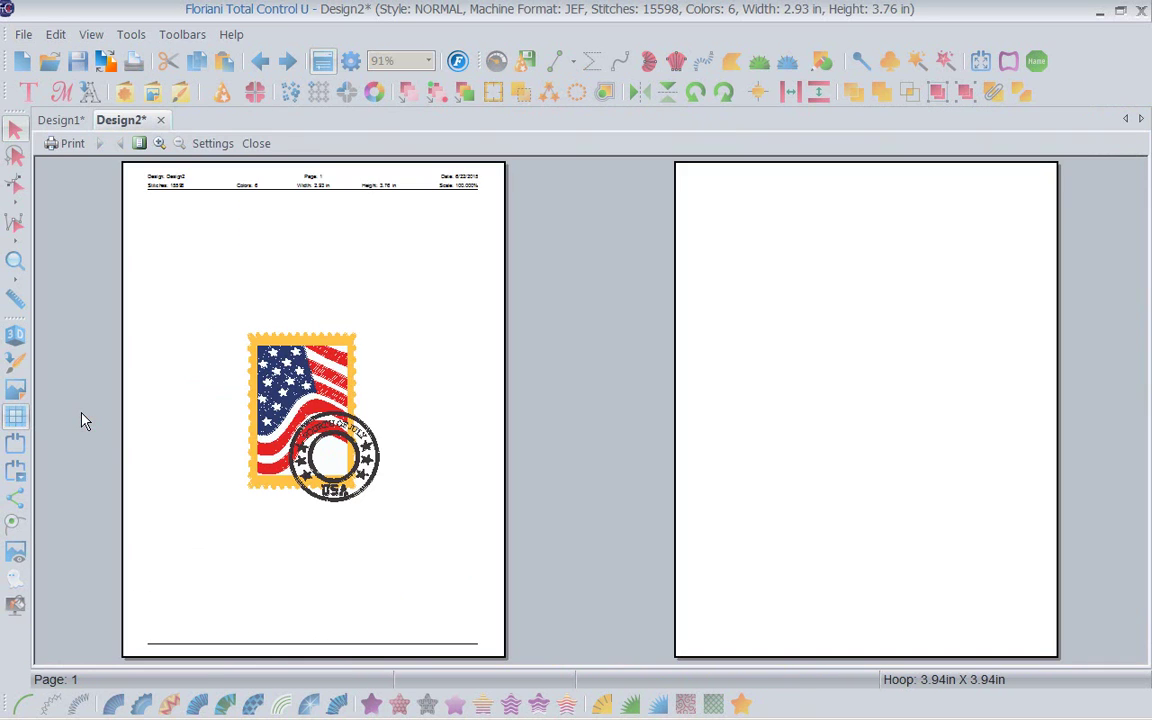
left_click(212, 145)
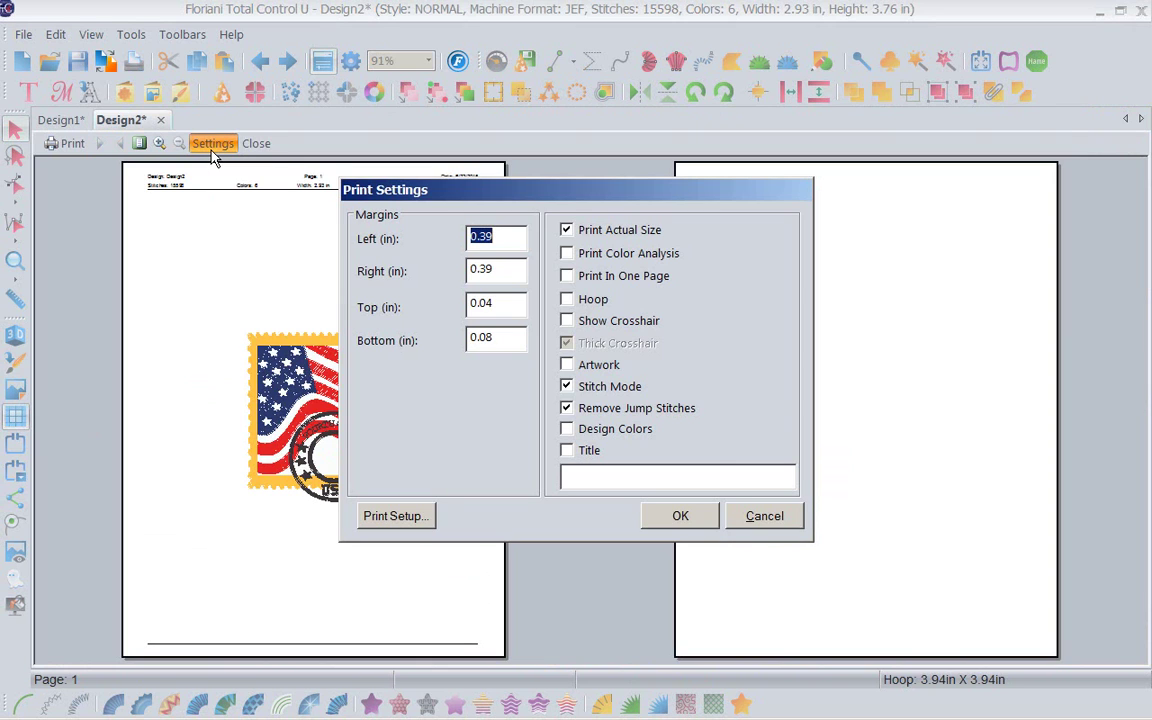
left_click(567, 255)
left_click(567, 322)
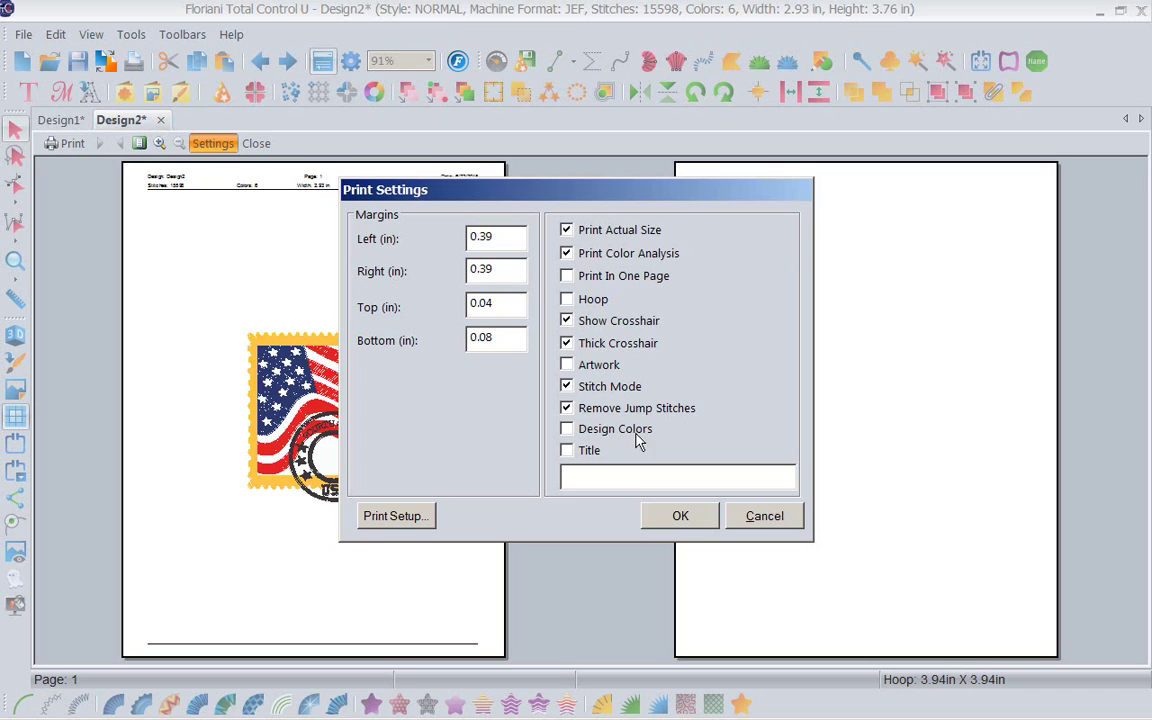
left_click(567, 430)
left_click(680, 516)
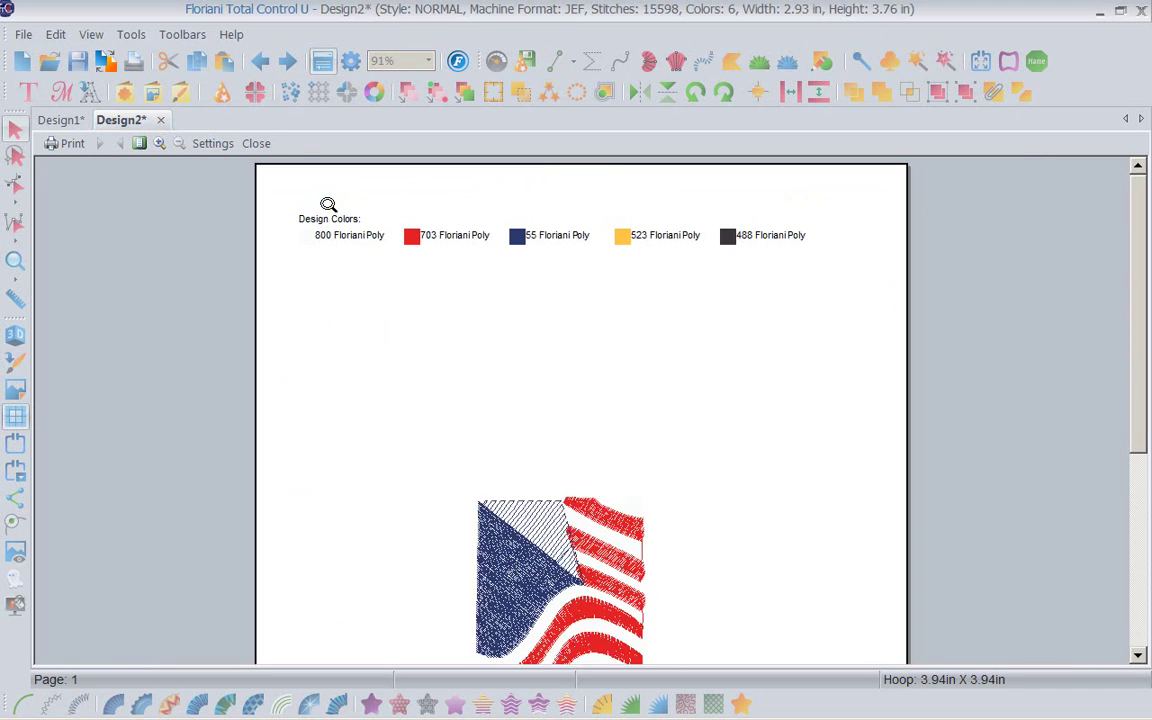
Step: Zoom into page 1, back out to both pages, then into the page 2 Color Analysis
left_click(327, 203)
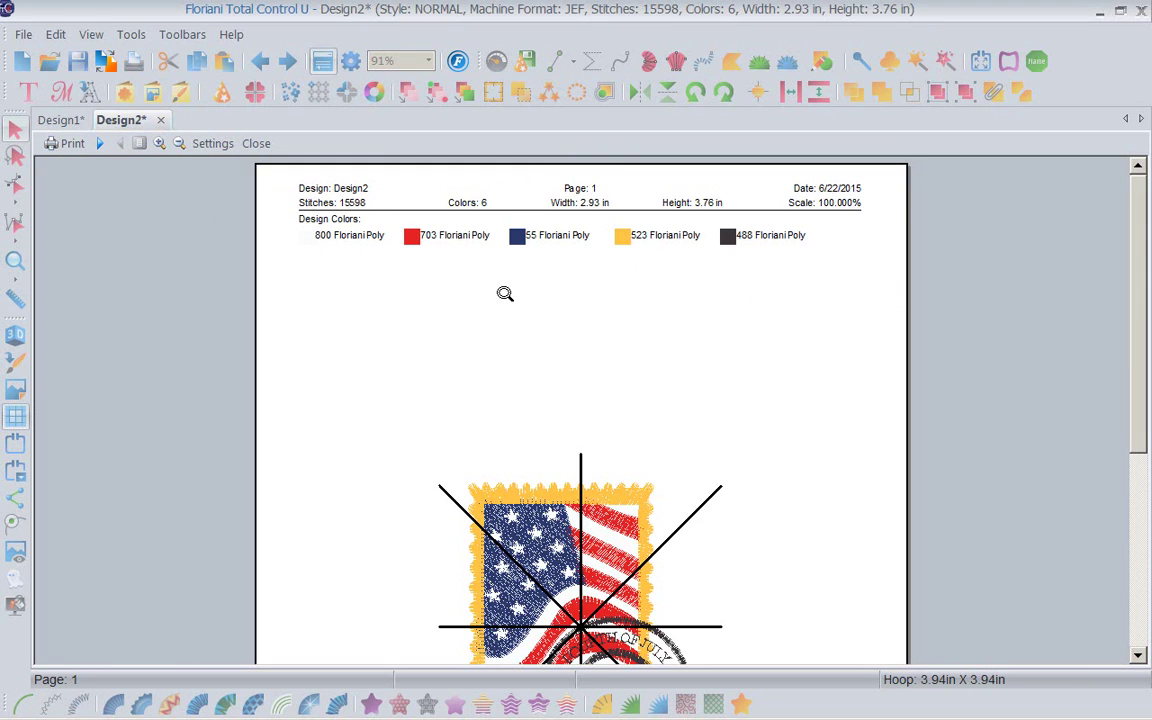
left_click(180, 145)
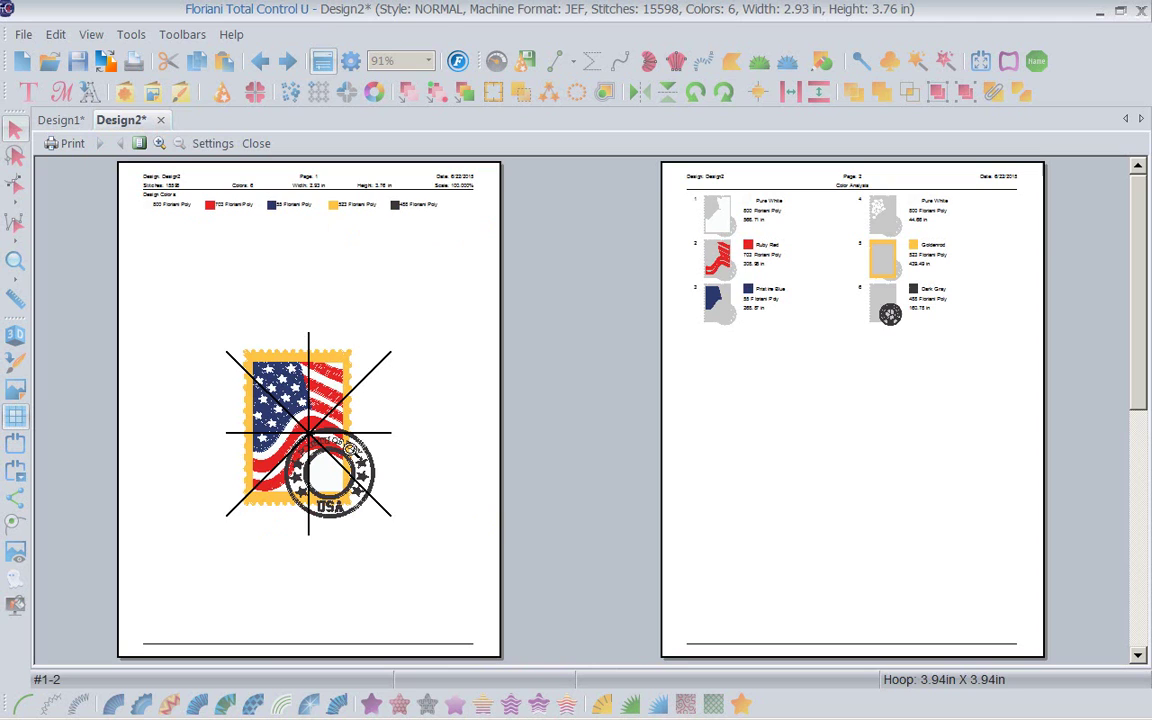
left_click(814, 317)
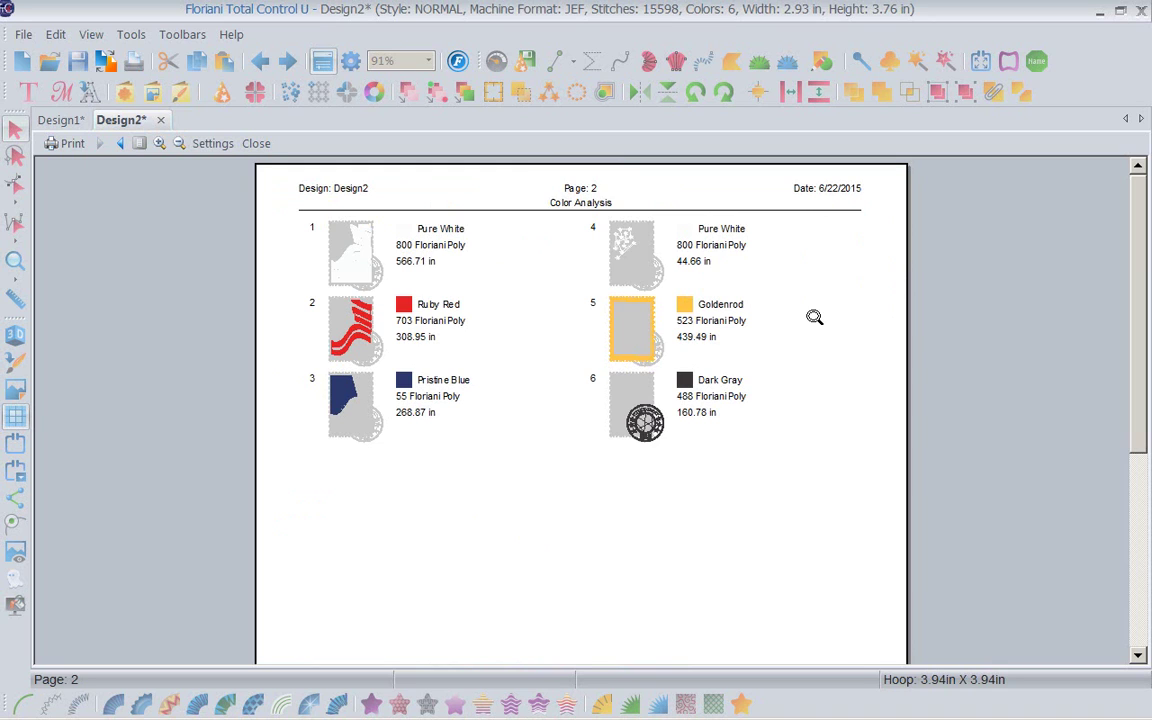
Step: Enlarge the Color Analysis page further, then close the print preview
left_click(814, 317)
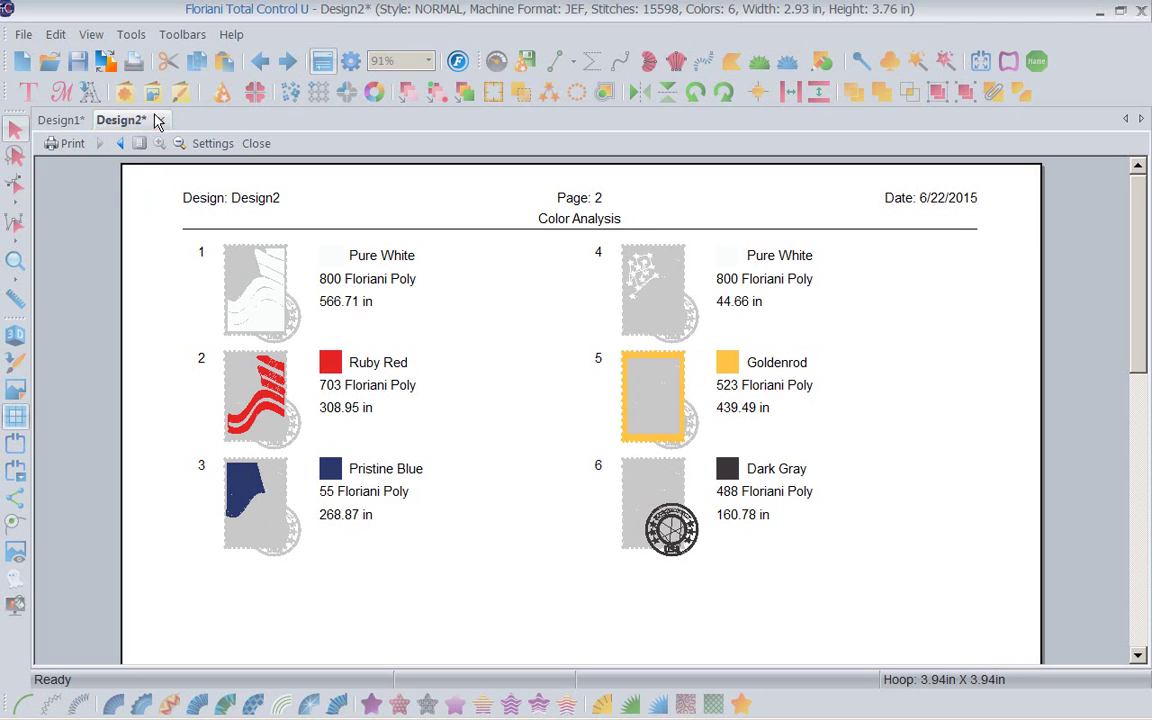
left_click(257, 144)
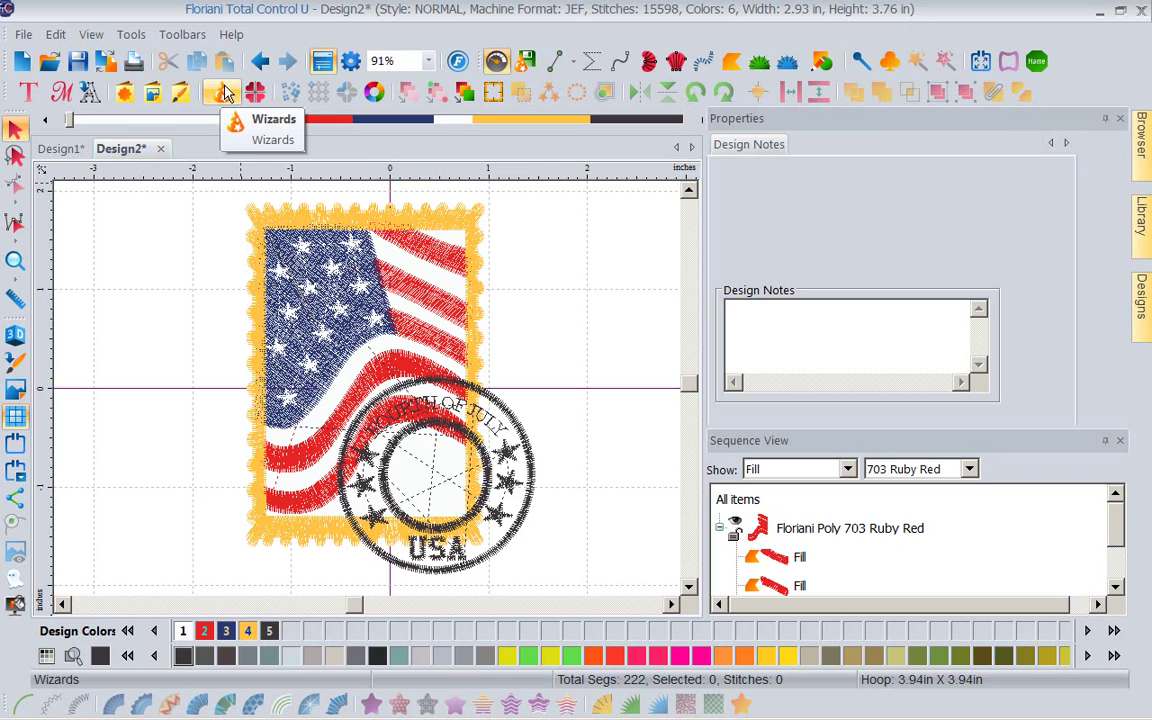
left_click(226, 93)
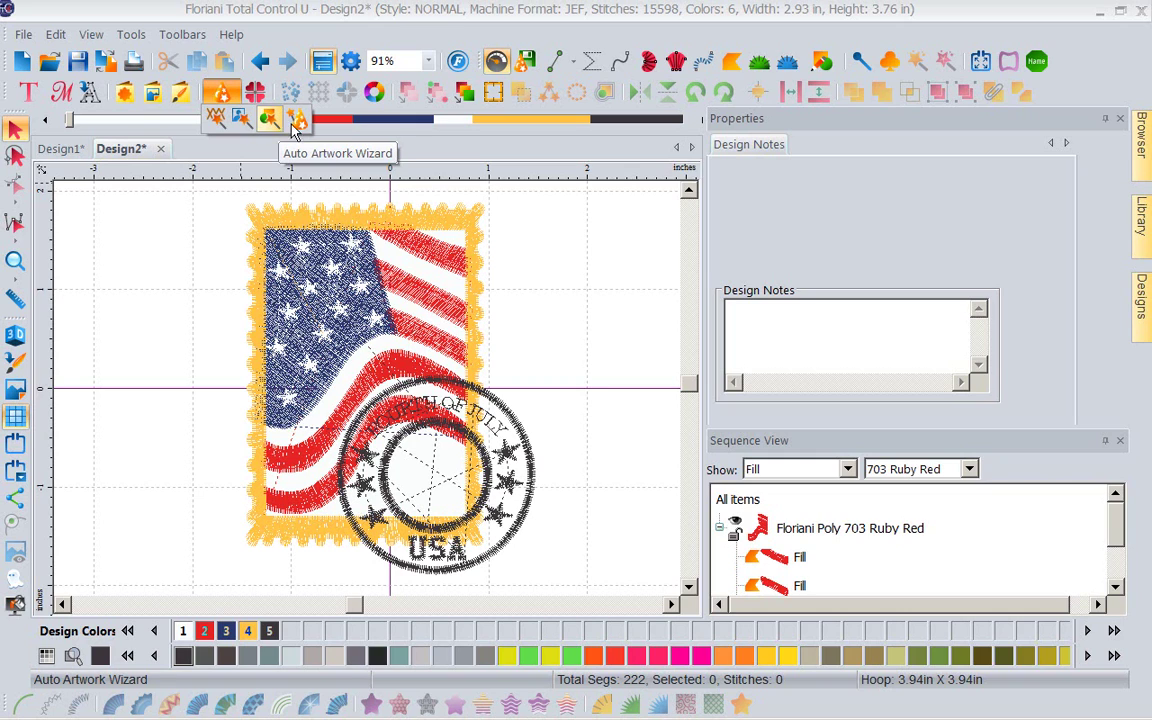
left_click(584, 239)
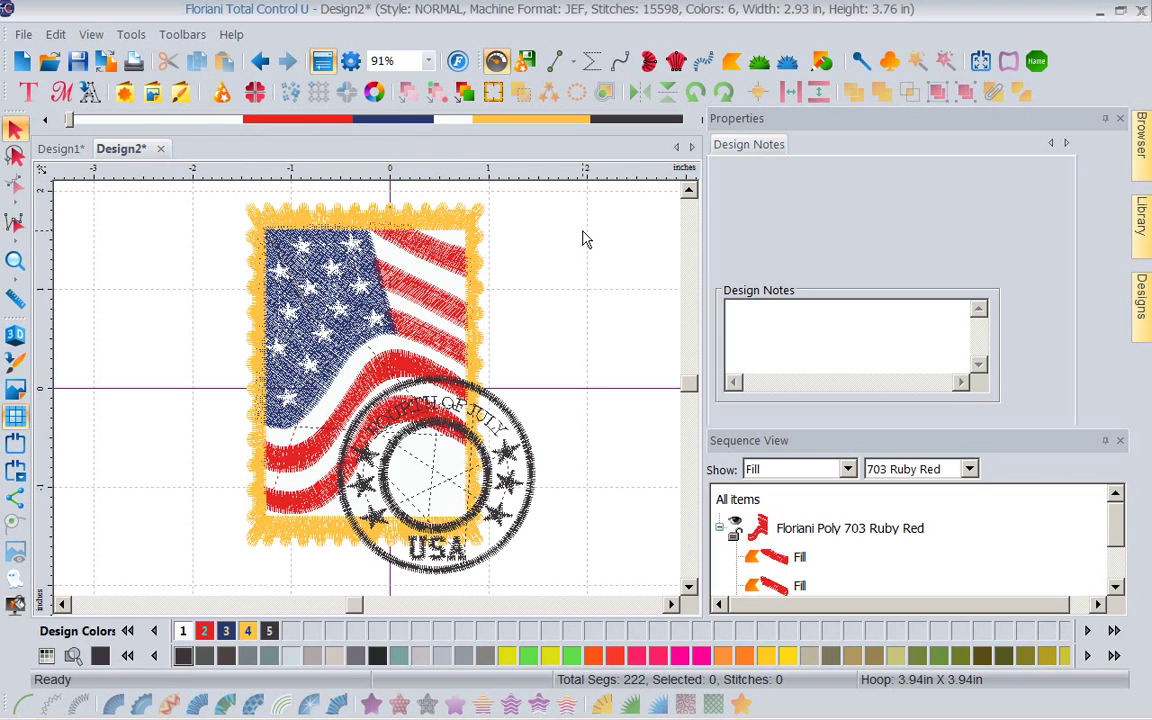
left_click(822, 61)
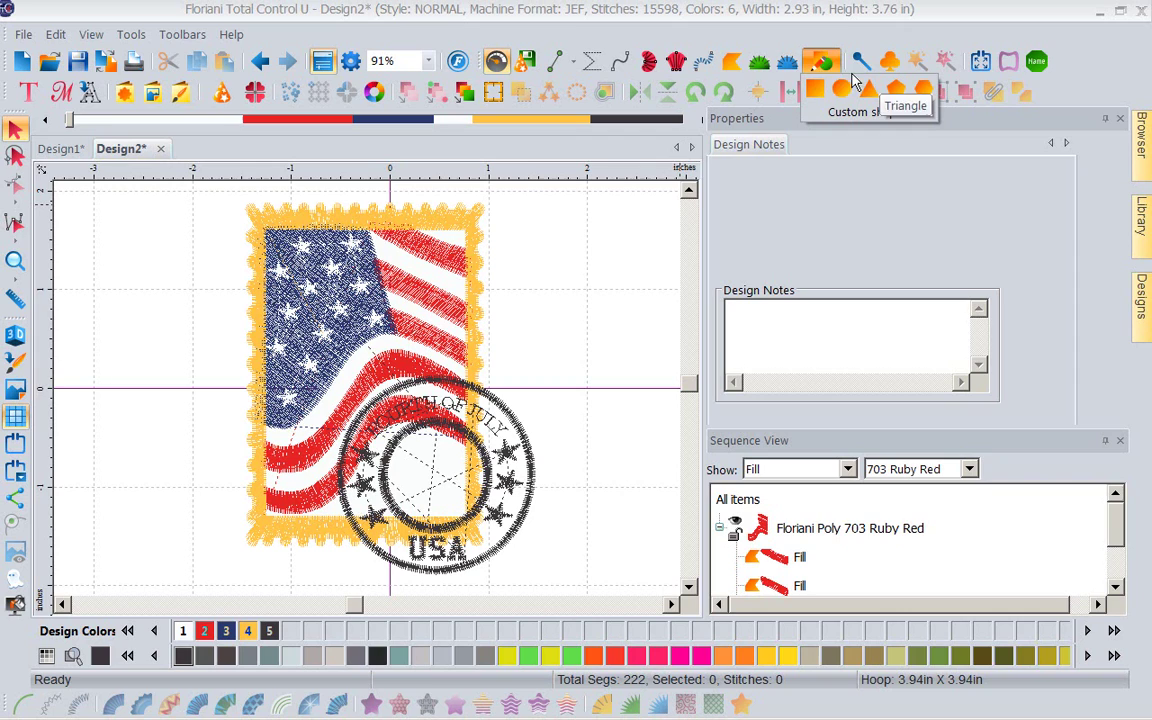
left_click(646, 251)
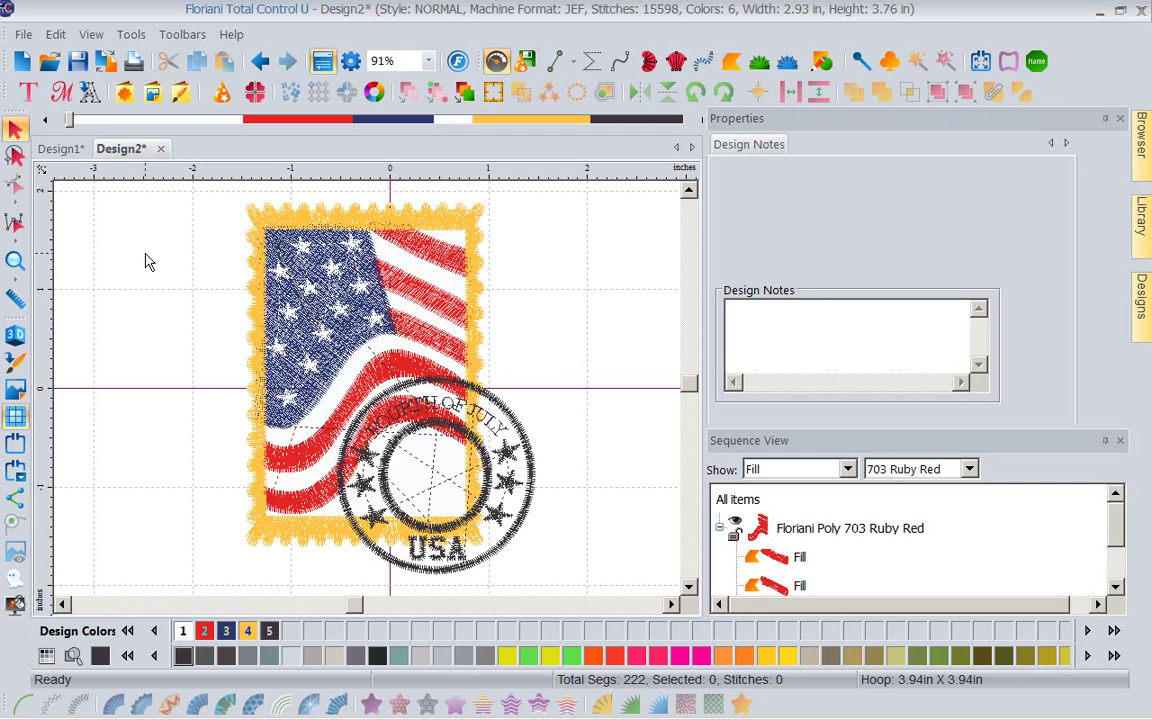
Step: Switch to the Lasso selection tool, checking the Stitch tool flyout without changing it
left_click(14, 156)
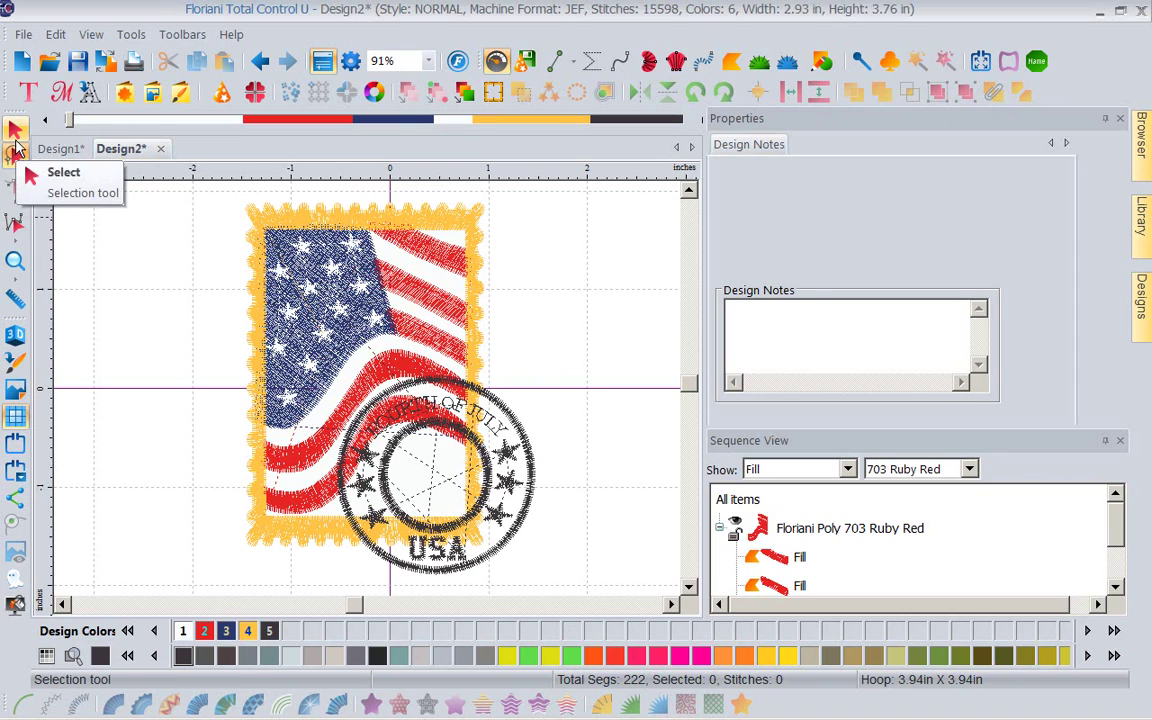
left_click(14, 129)
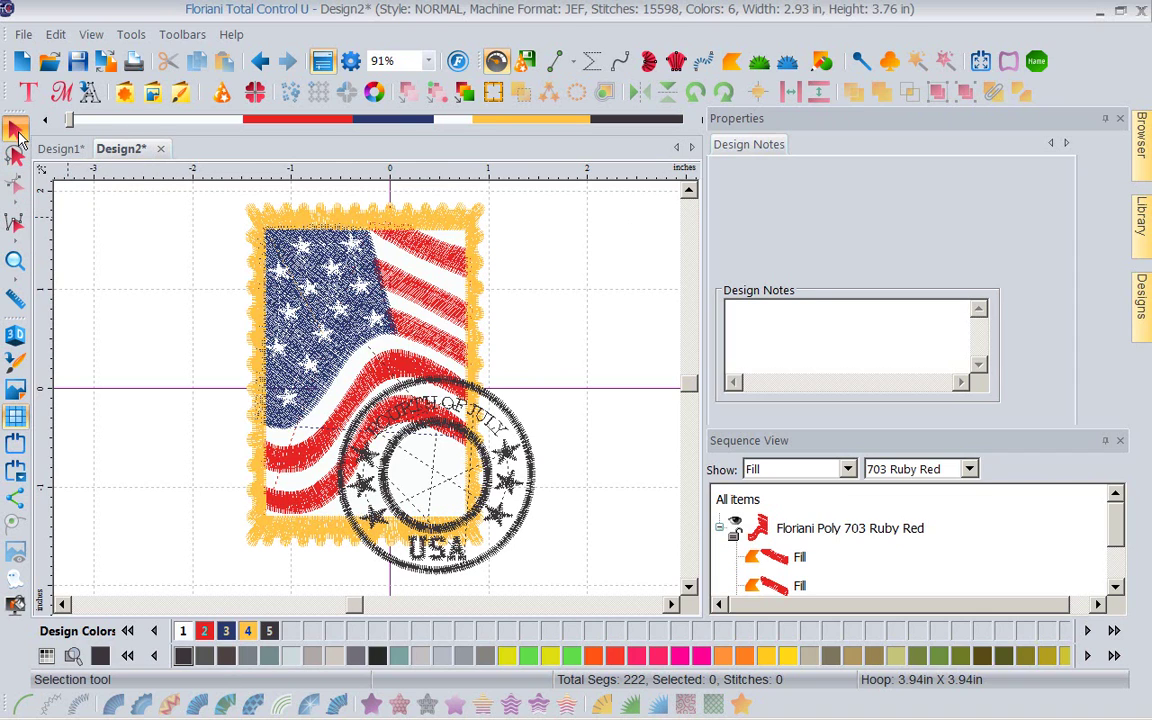
left_click(14, 156)
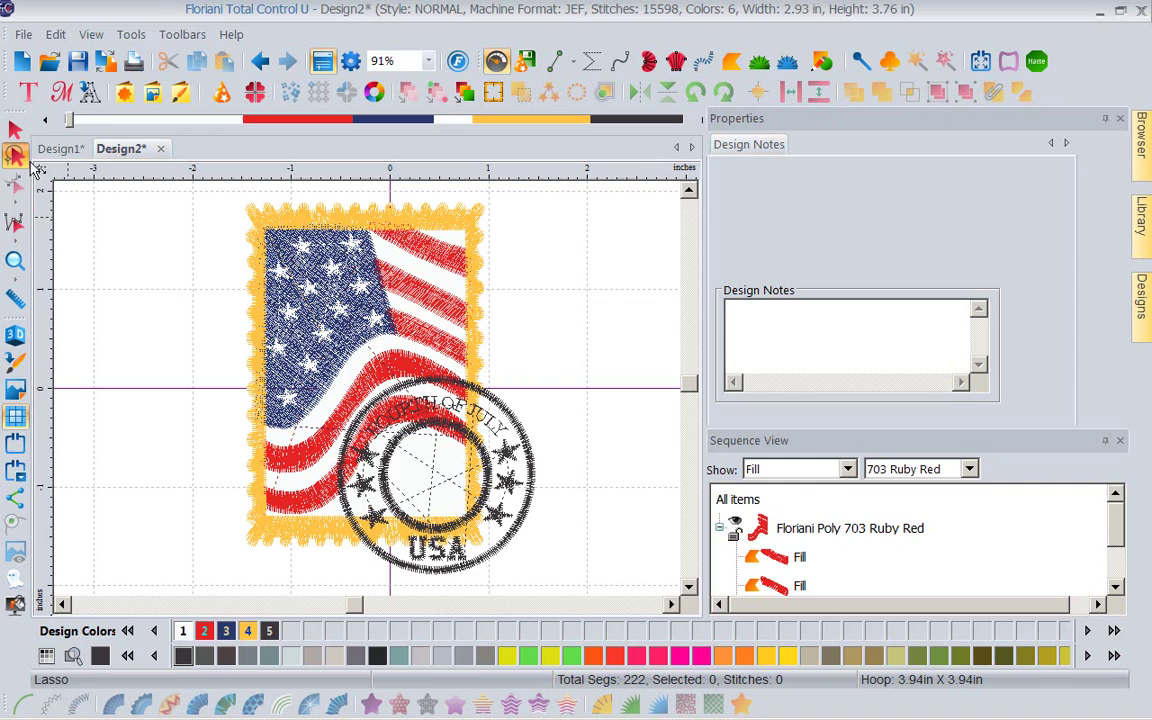
left_click(14, 226)
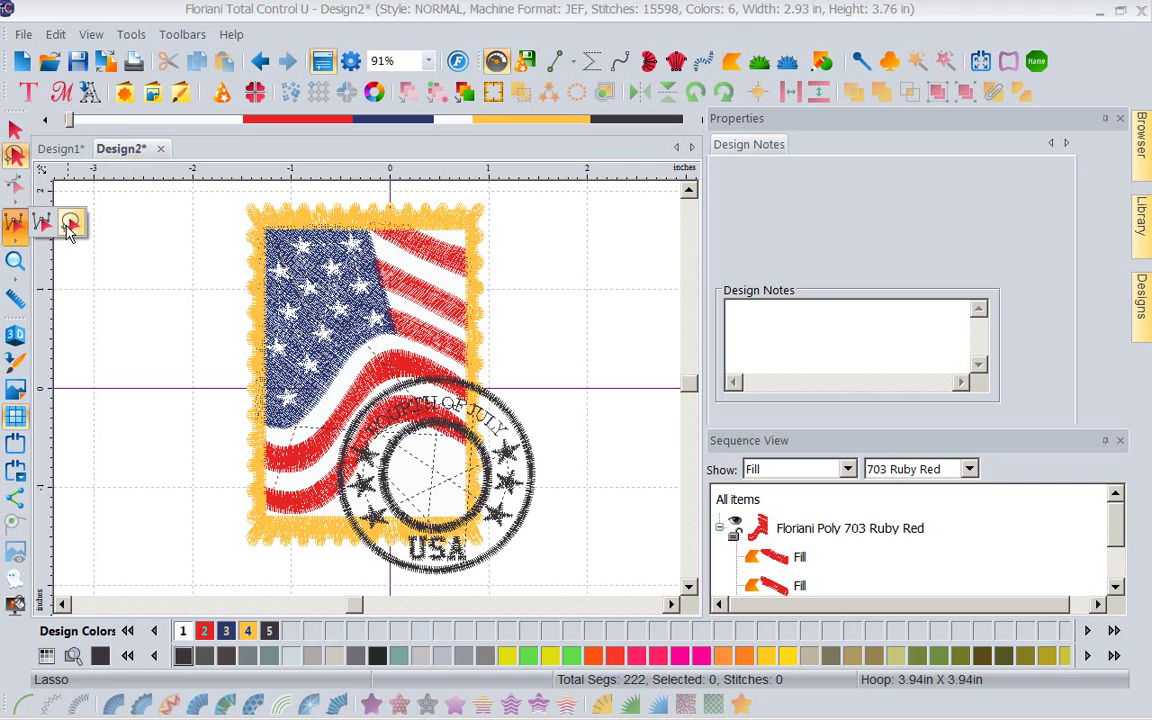
left_click(119, 262)
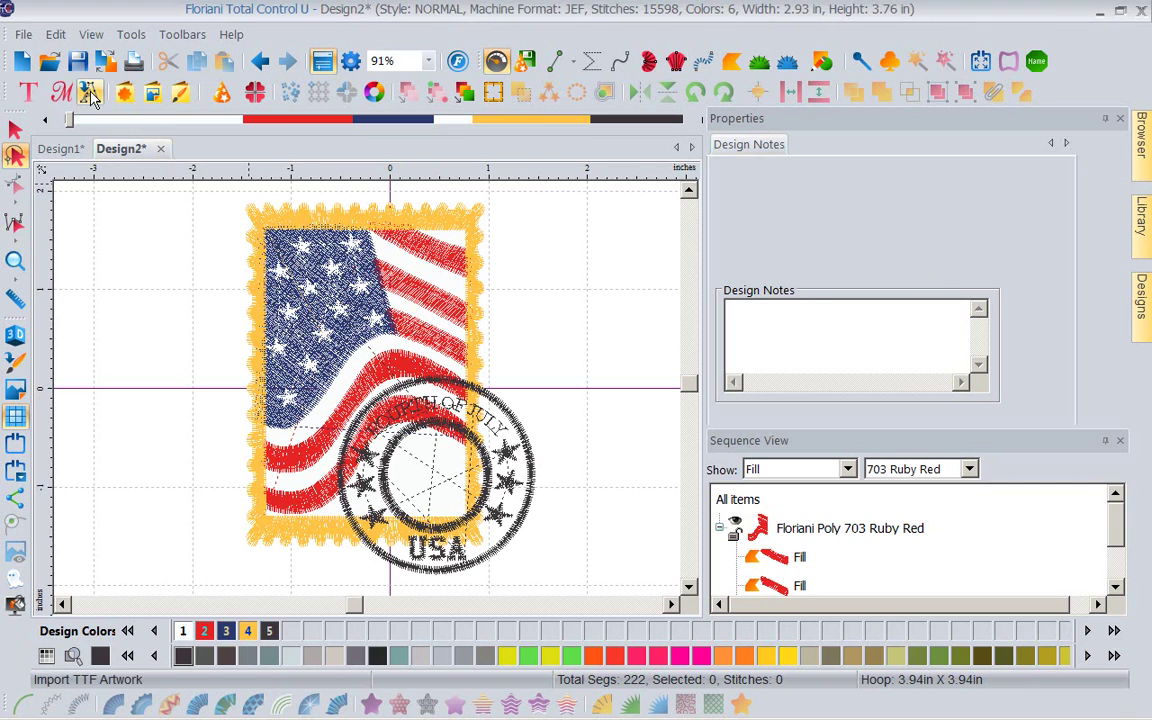
Step: Scroll through the Custom Shapes collection and close it
left_click(128, 96)
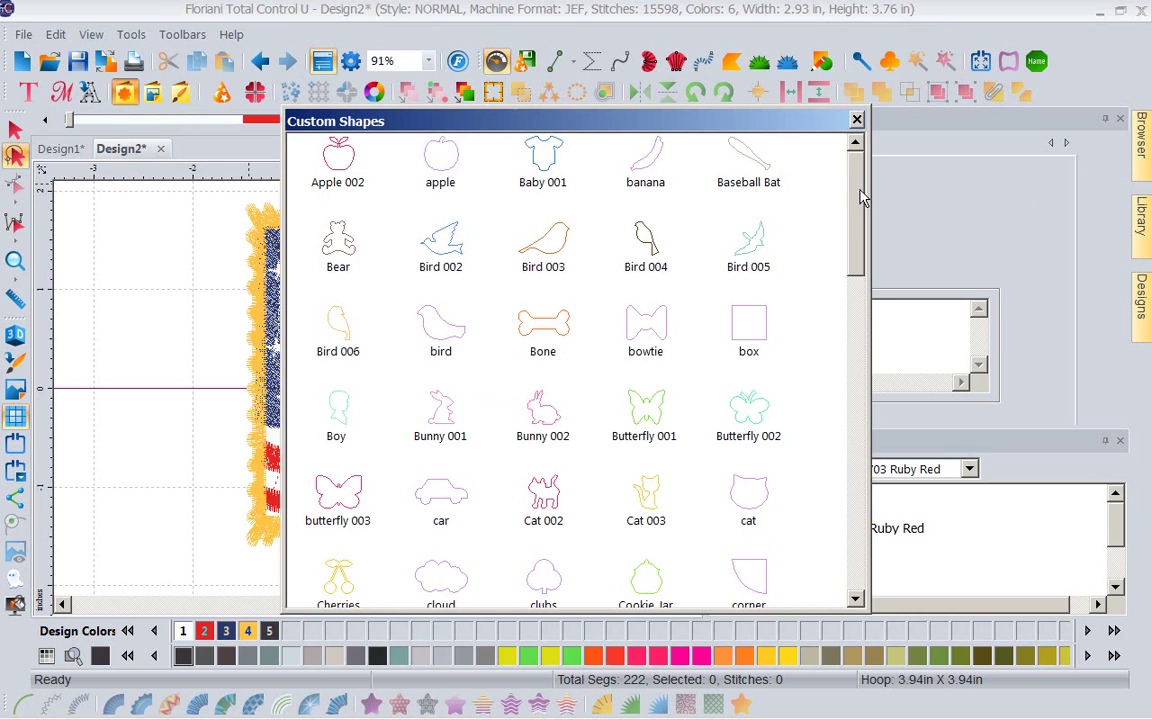
left_click_drag(862, 200, 876, 150)
left_click(856, 120)
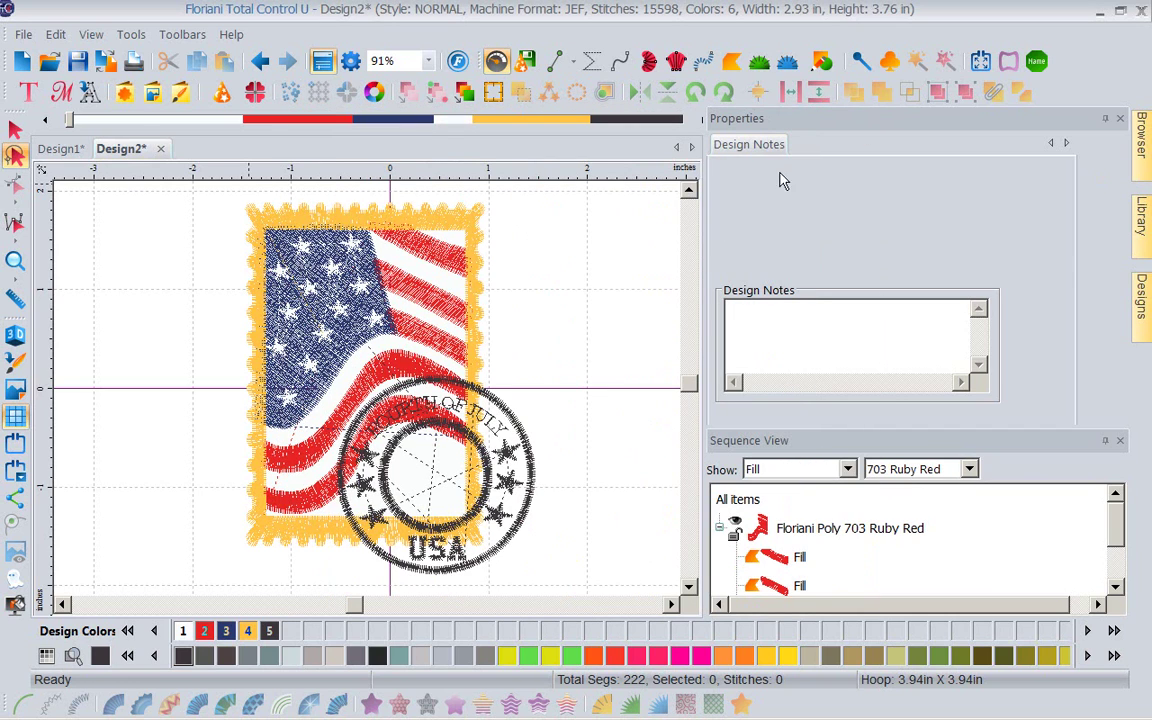
Step: Pick the text tool and place a MY TEXT lettering block above the flag stamp
left_click(29, 102)
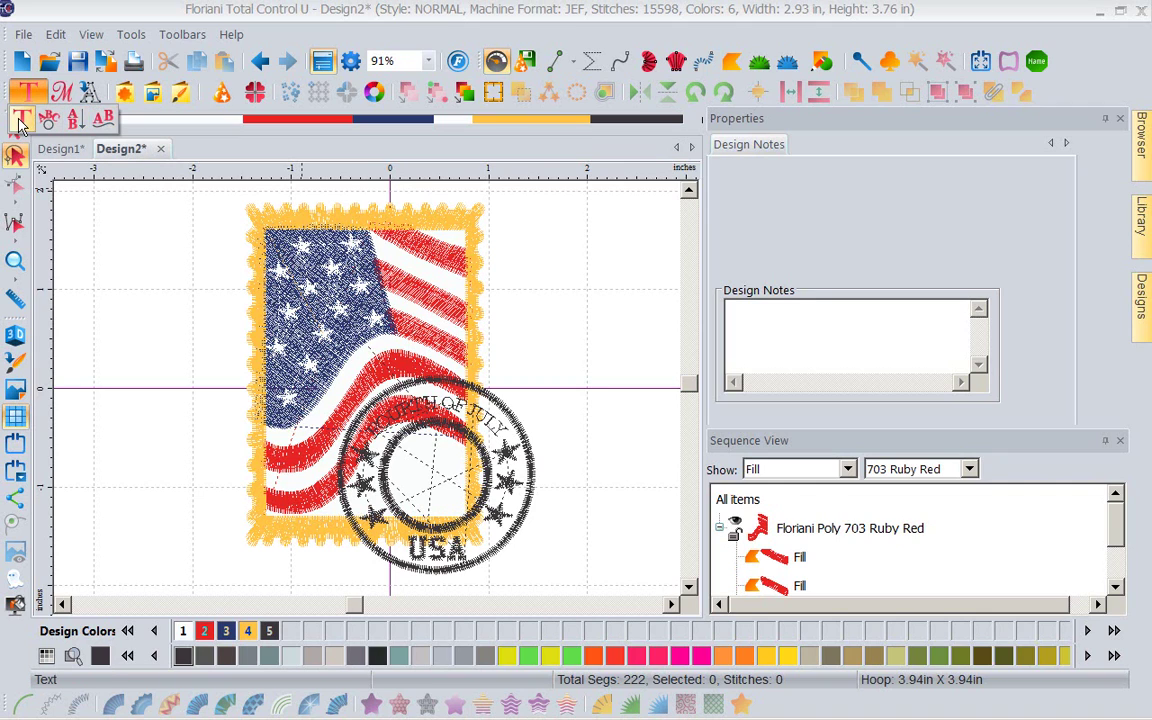
left_click(20, 120)
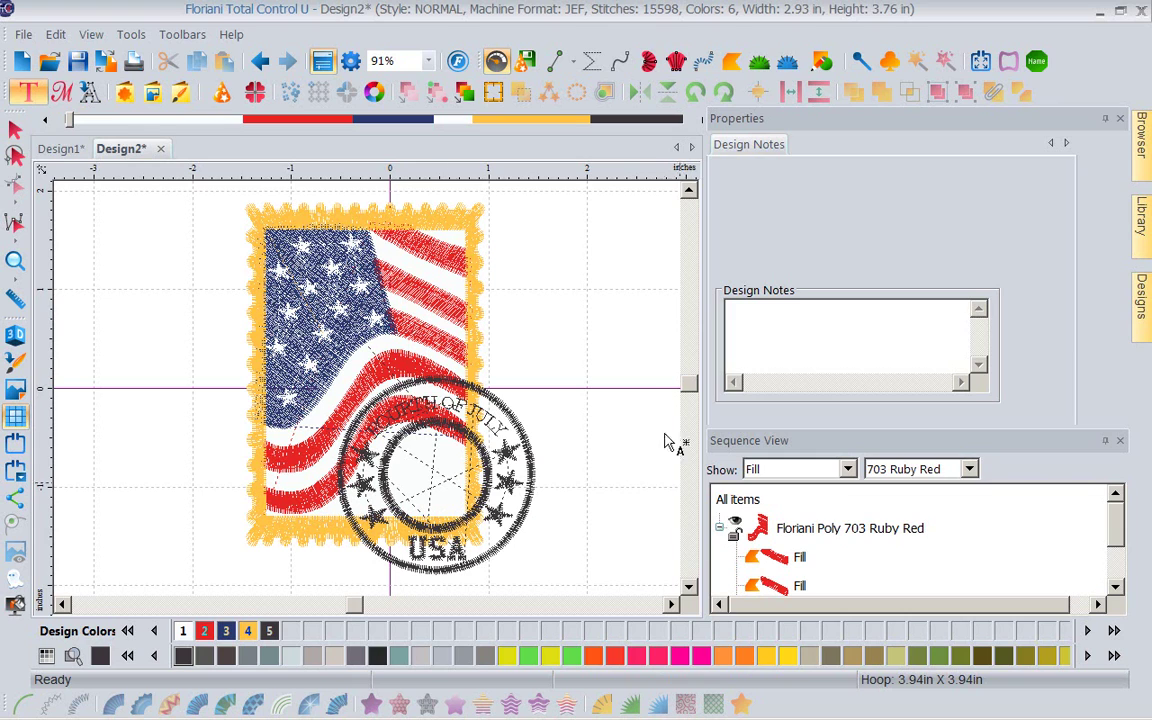
left_click(689, 193)
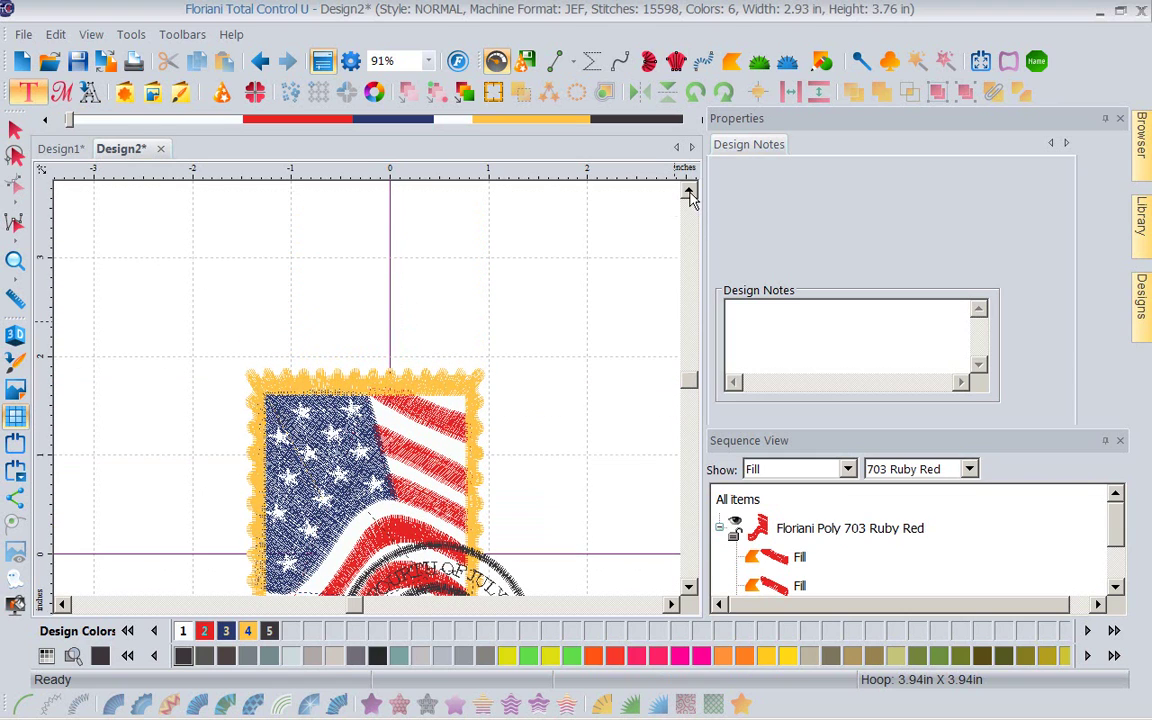
left_click(226, 272)
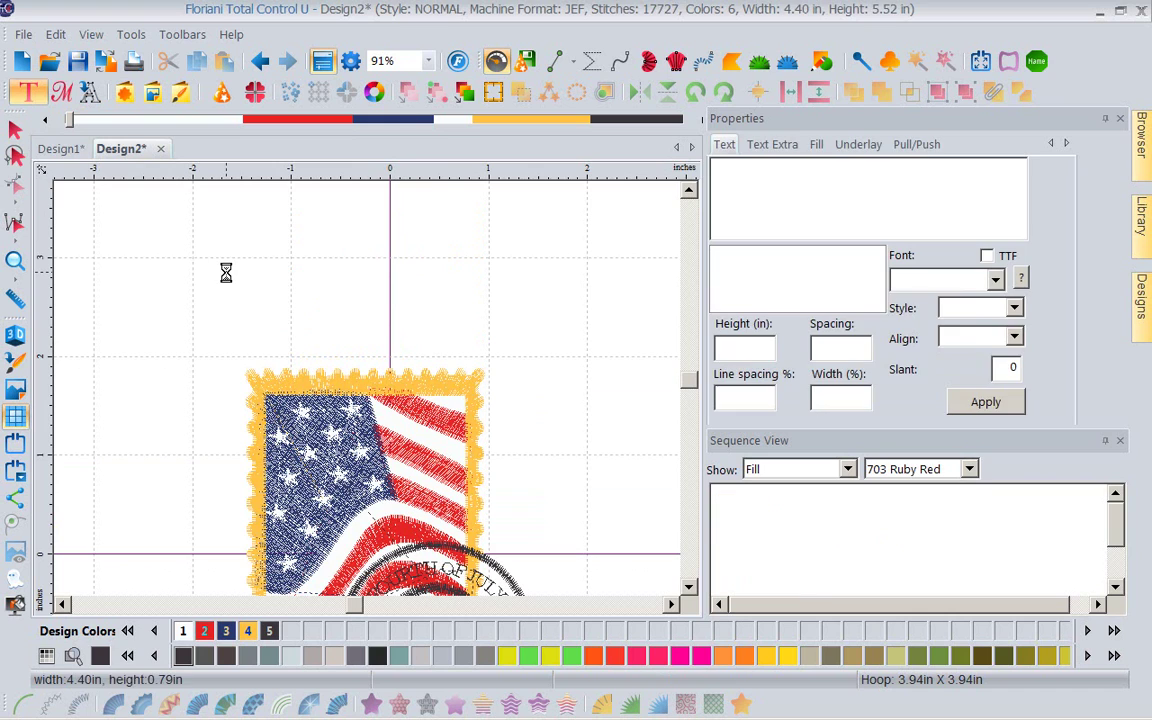
Step: Set the MY TEXT lettering font to Deanna, leaving the style at Default
left_click(996, 281)
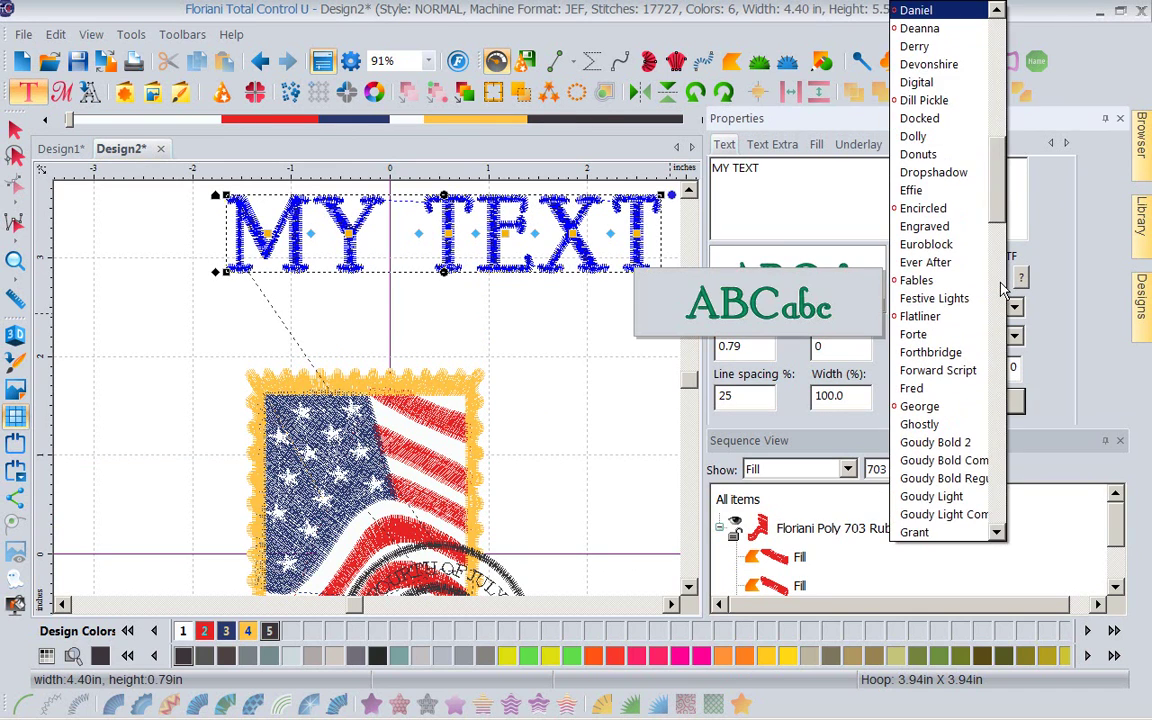
left_click(937, 33)
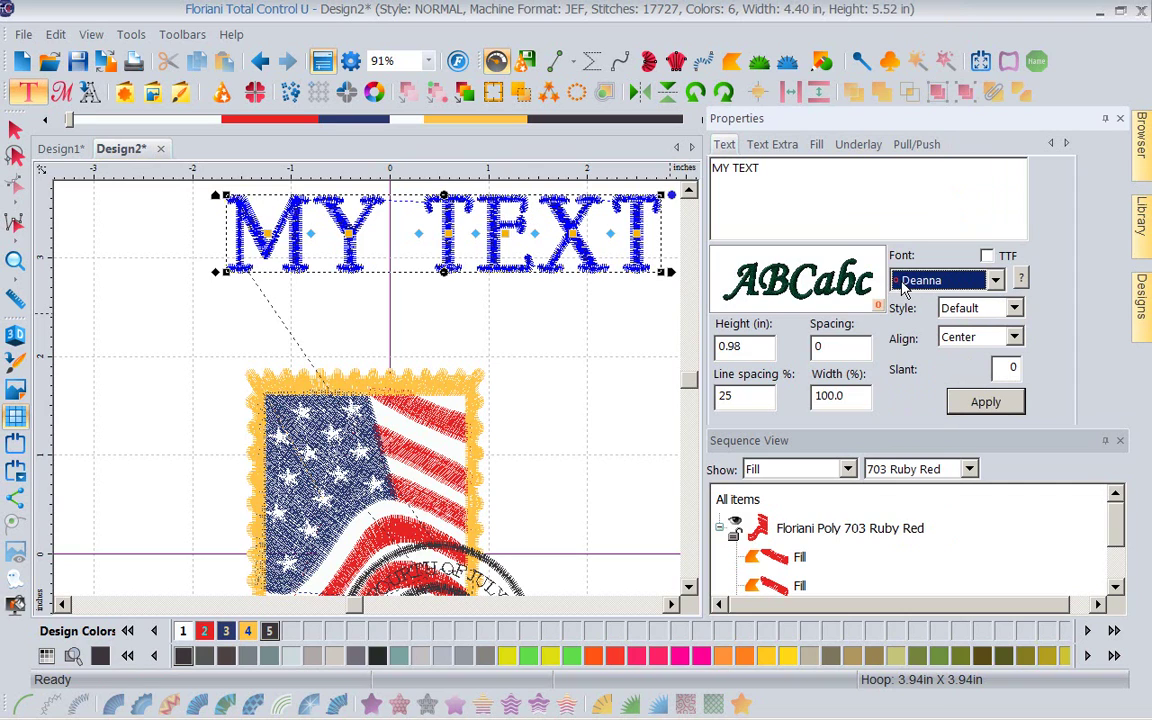
left_click(1014, 309)
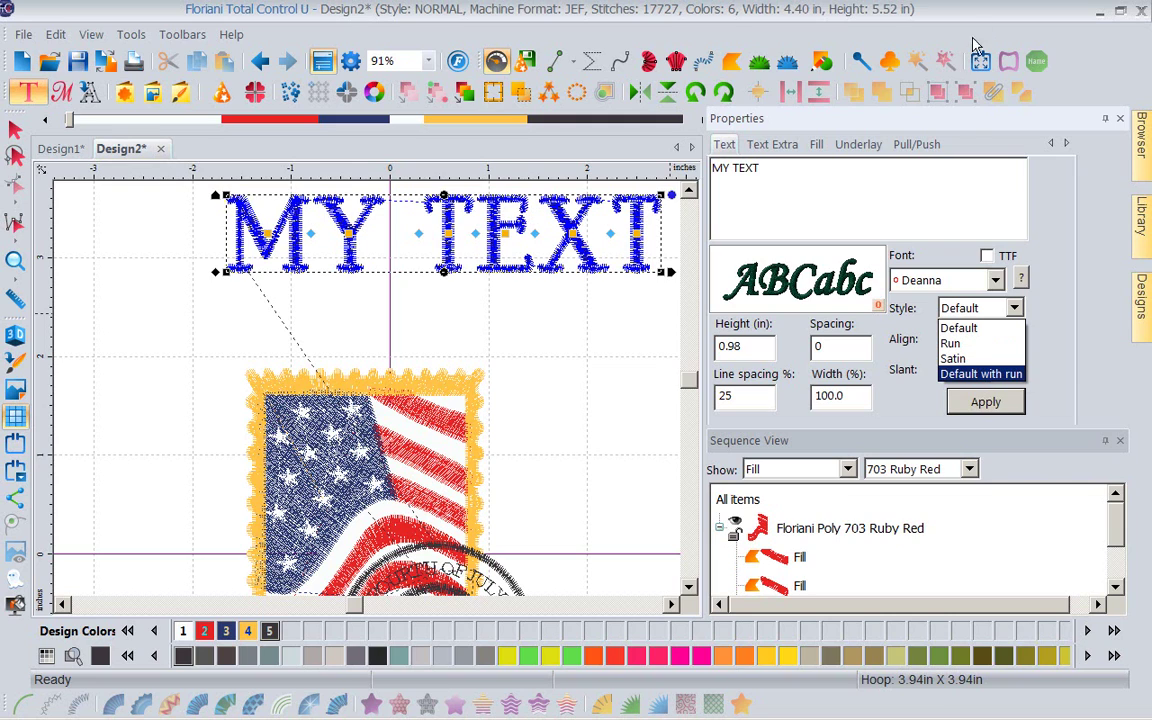
left_click(996, 283)
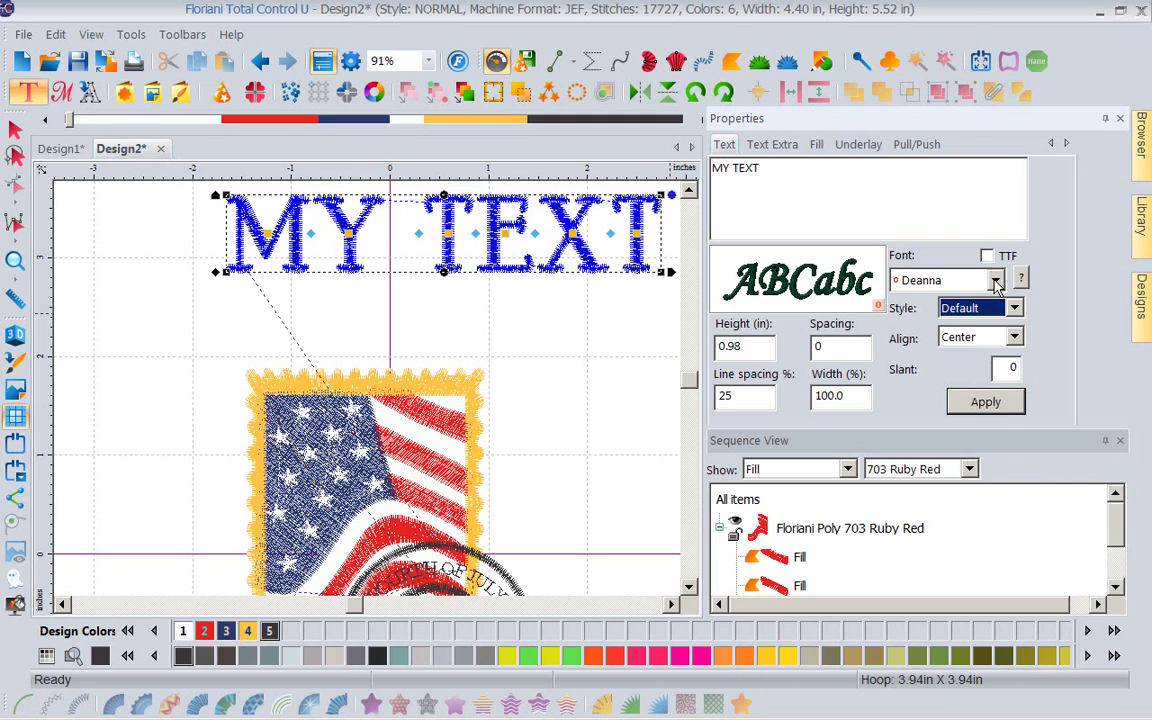
left_click(996, 283)
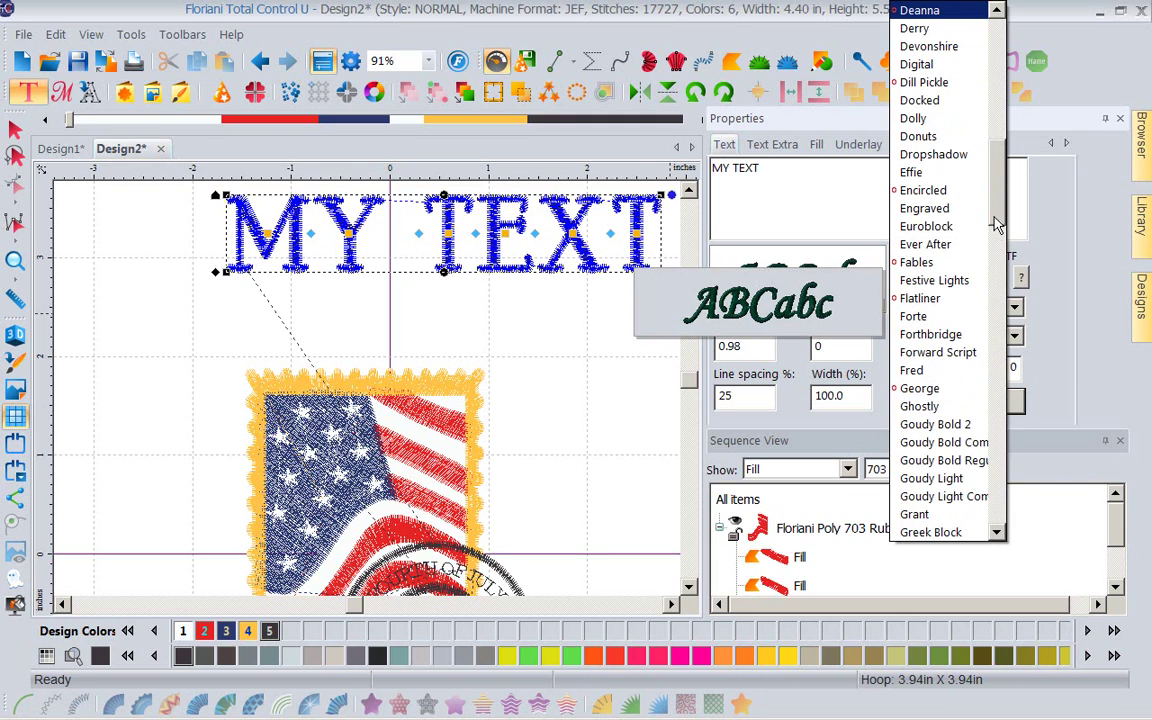
left_click_drag(999, 210, 987, 318)
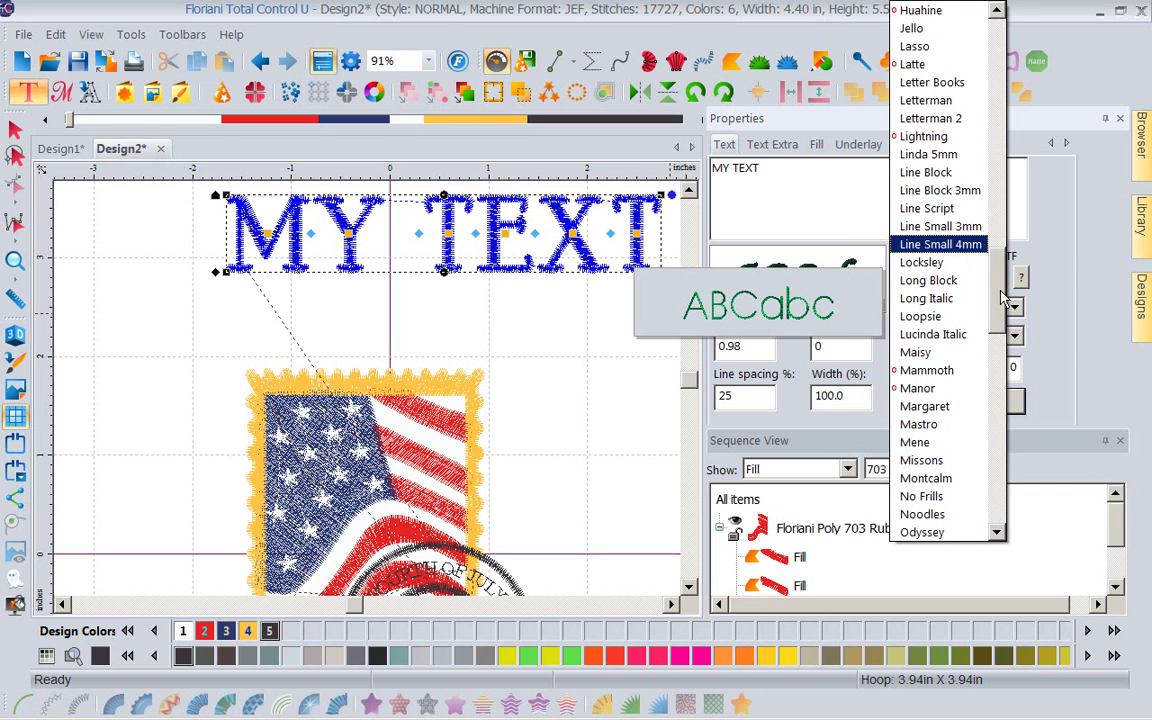
left_click_drag(996, 326, 997, 410)
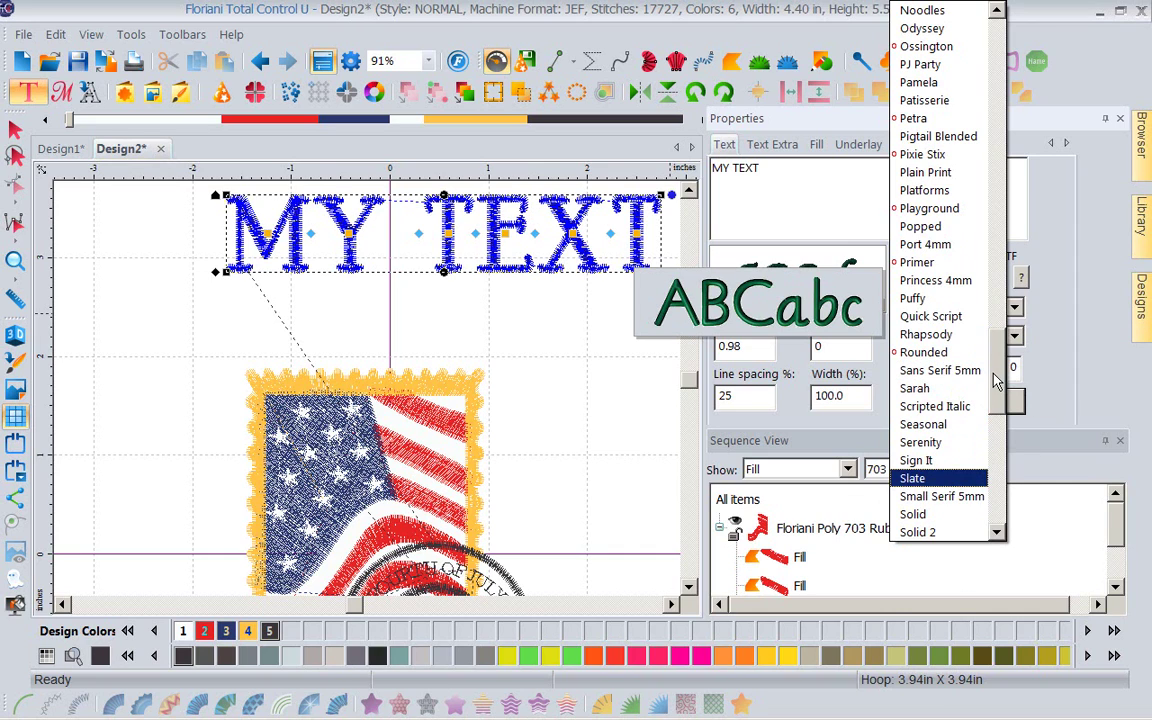
left_click_drag(996, 380, 1020, 62)
key("Escape")
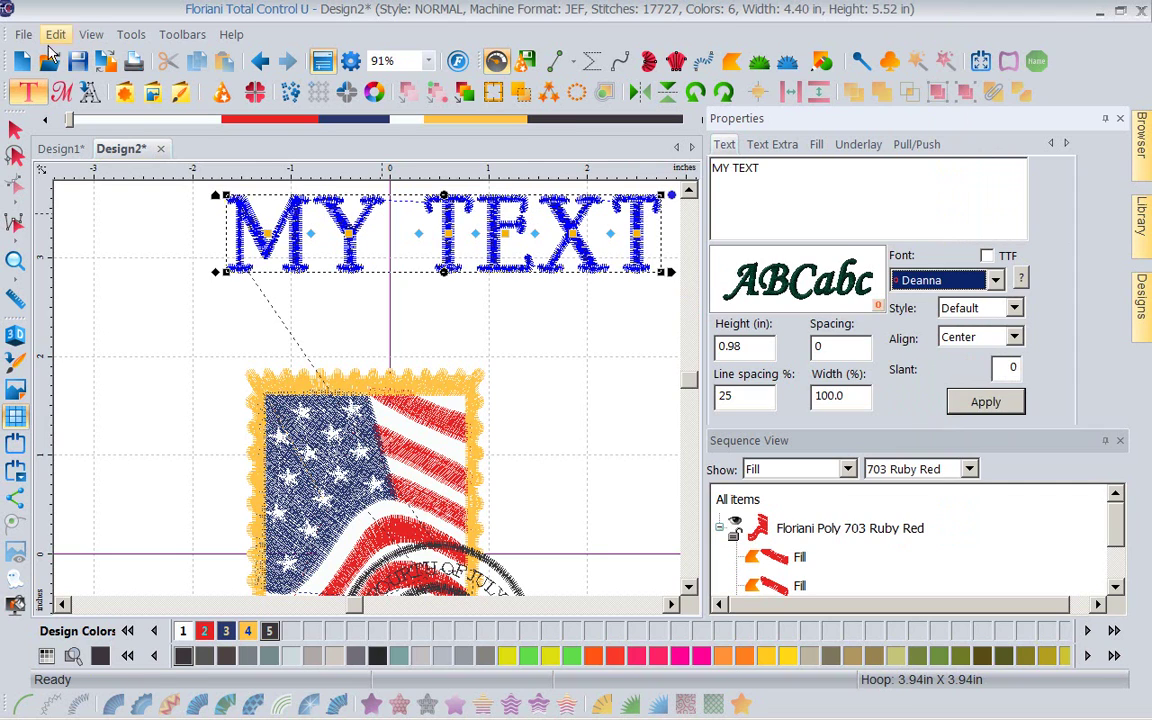
Step: Start a new design and draw a rectangle with a Standard Fill
left_click(20, 62)
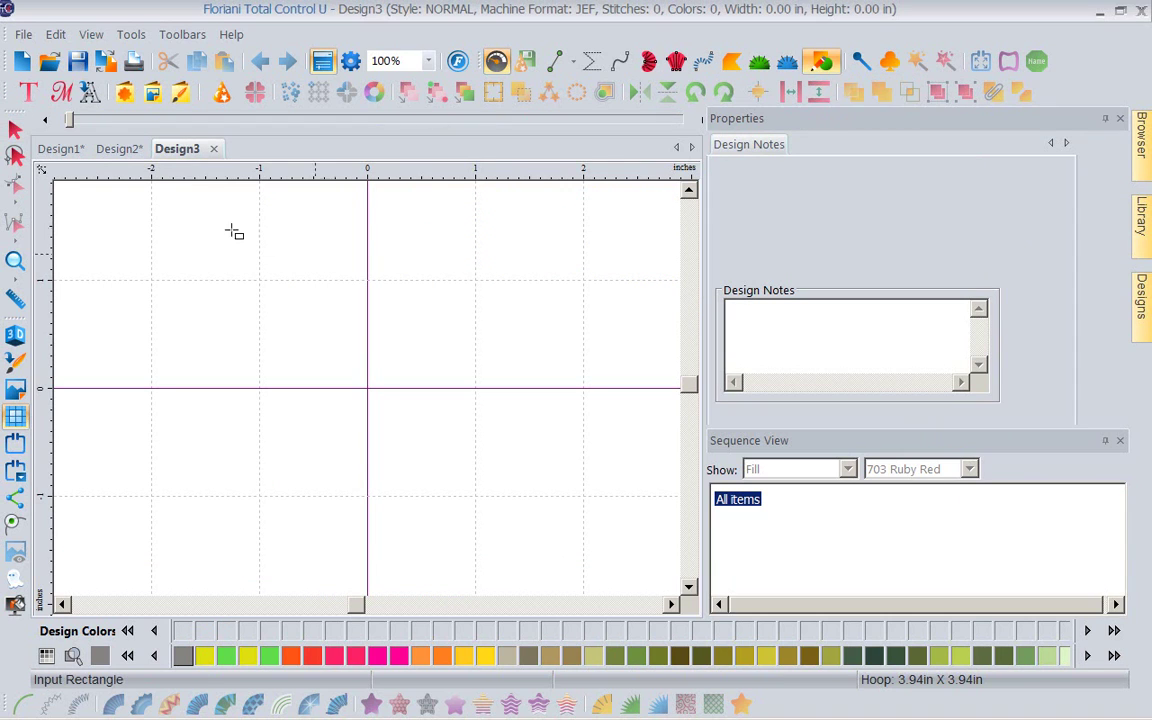
mouse_move(218, 227)
left_mouse_down()
mouse_move(437, 264)
mouse_move(553, 416)
mouse_move(558, 535)
left_mouse_up()
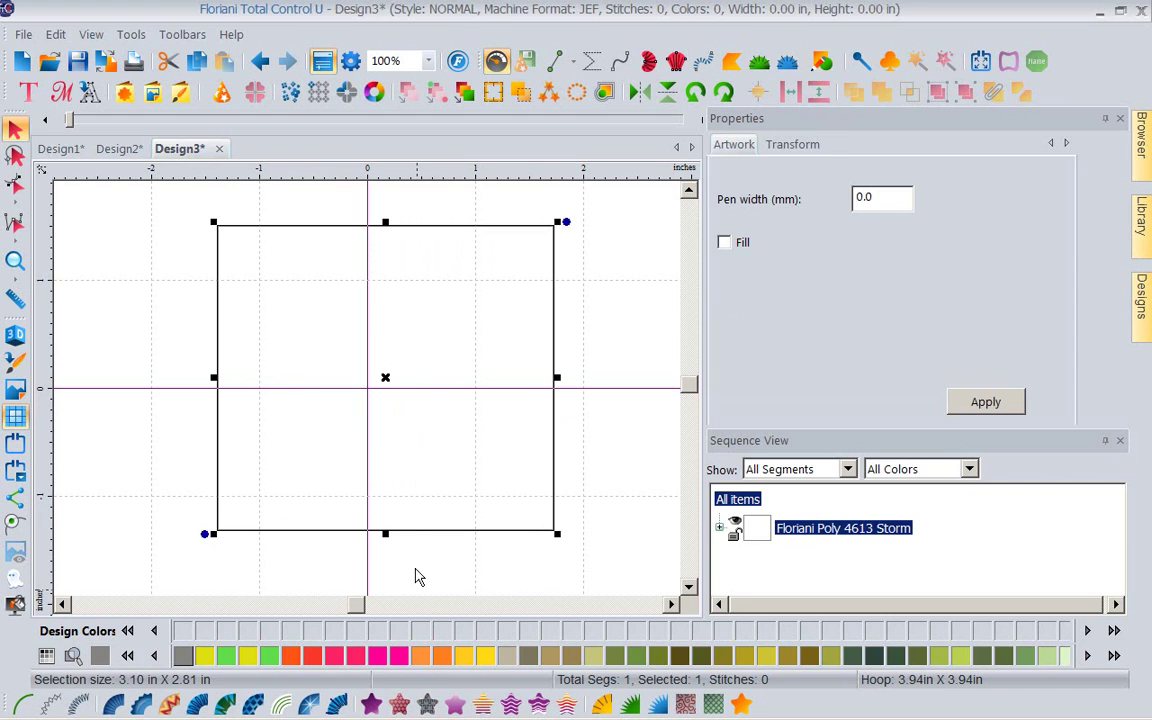
left_click(372, 704)
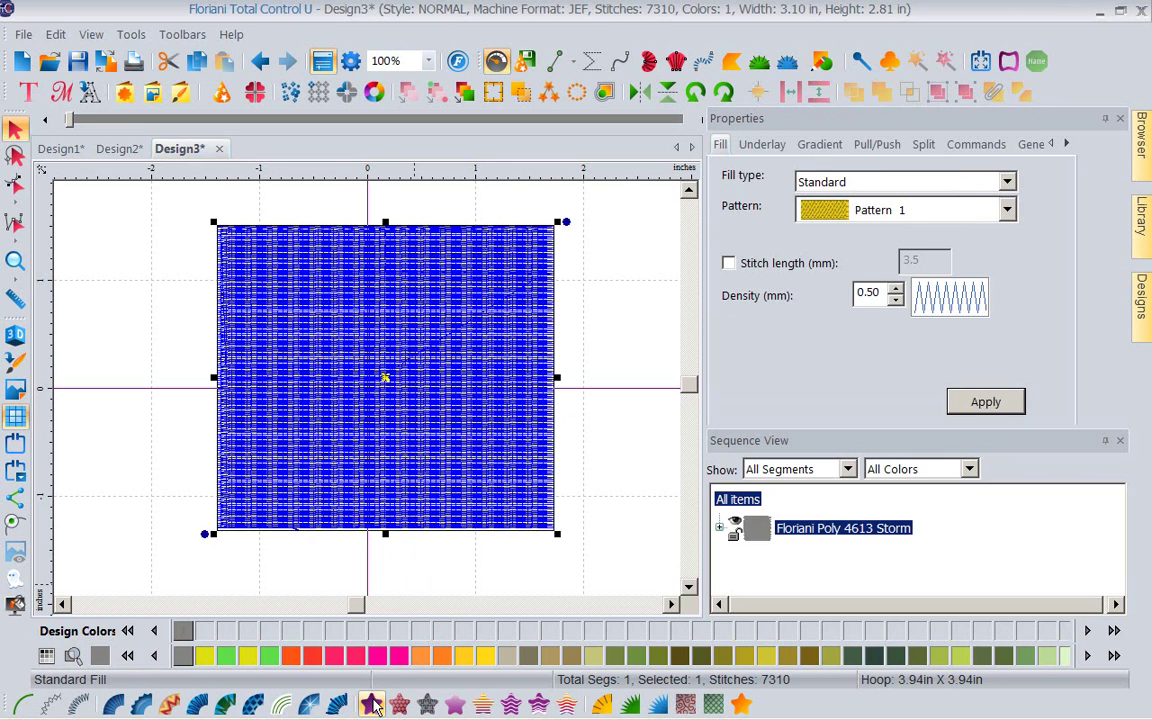
Step: Draw an overlapping circle with the ellipse tool, Scotch Green thread and Fancy Fill
left_click(838, 75)
left_click(842, 90)
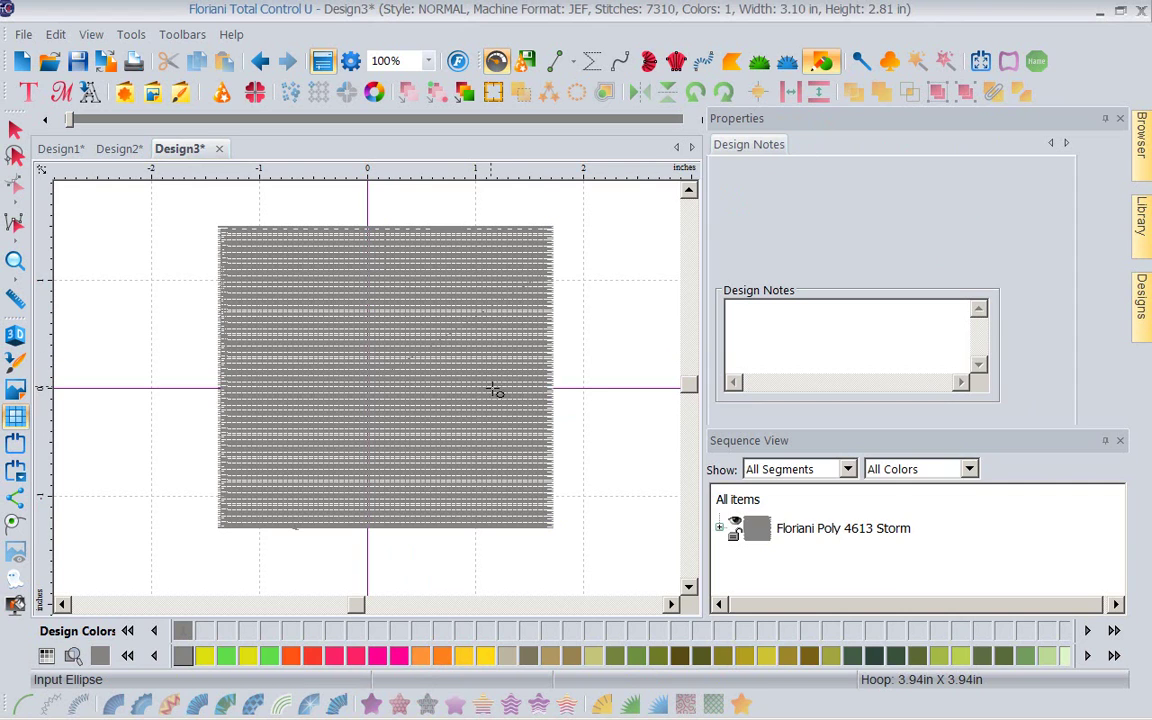
left_click_drag(494, 390, 686, 590)
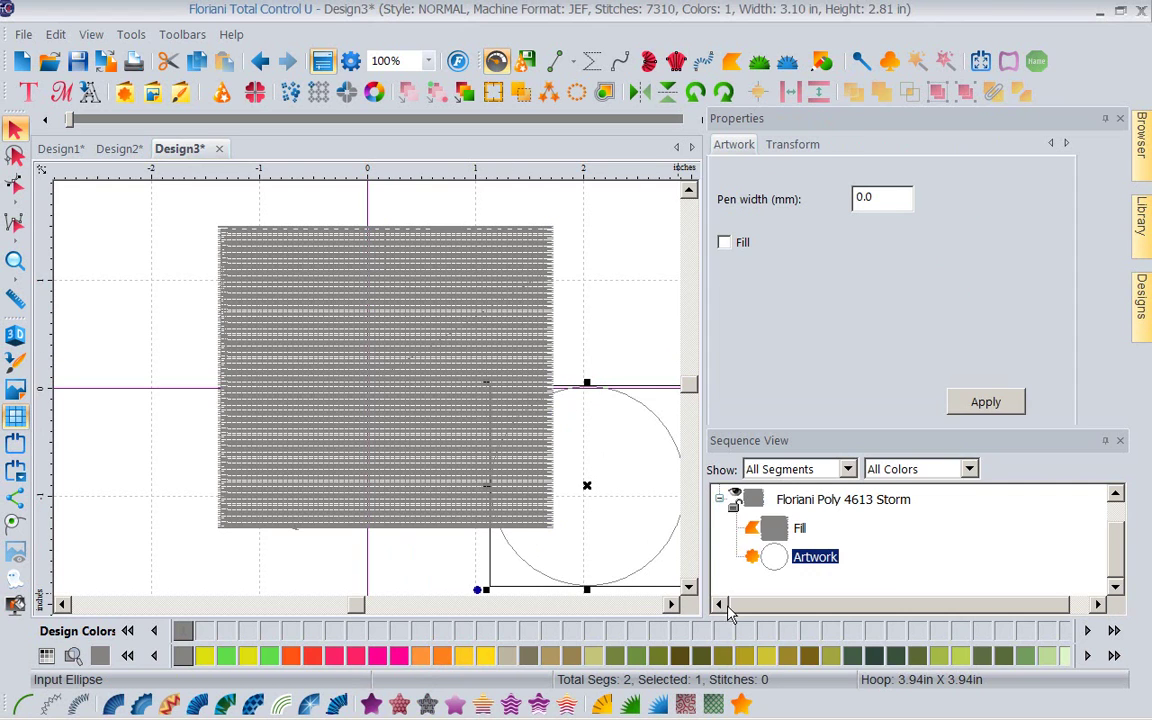
left_click(745, 655)
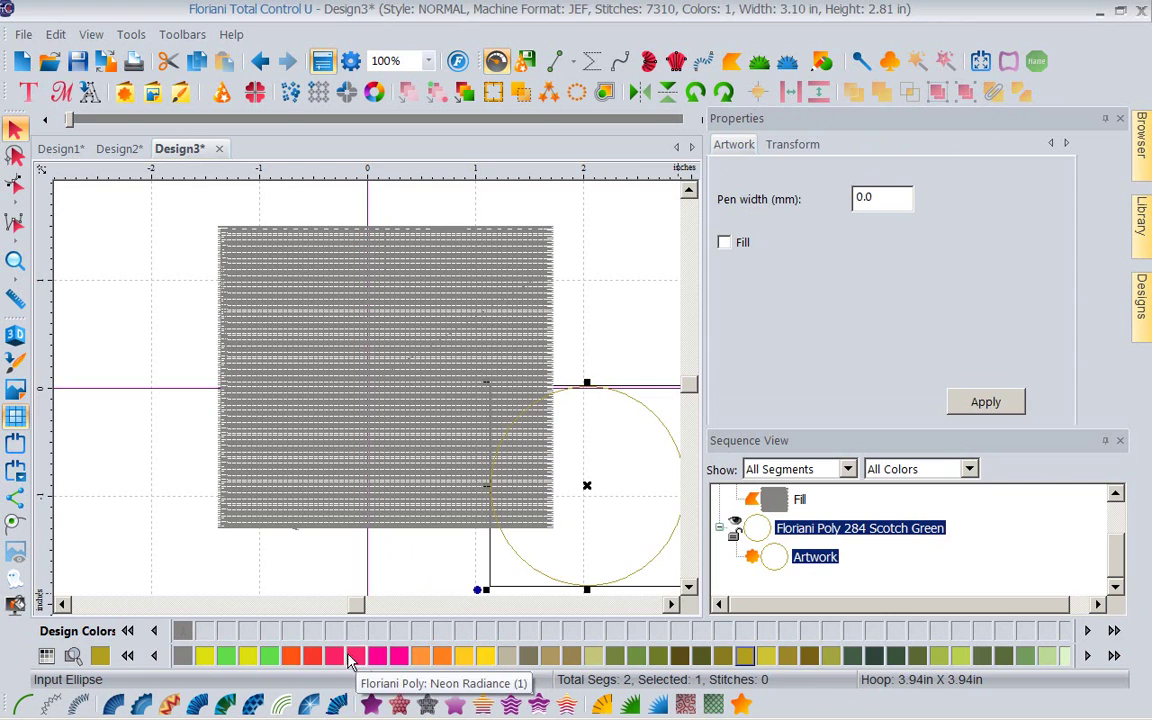
left_click(399, 705)
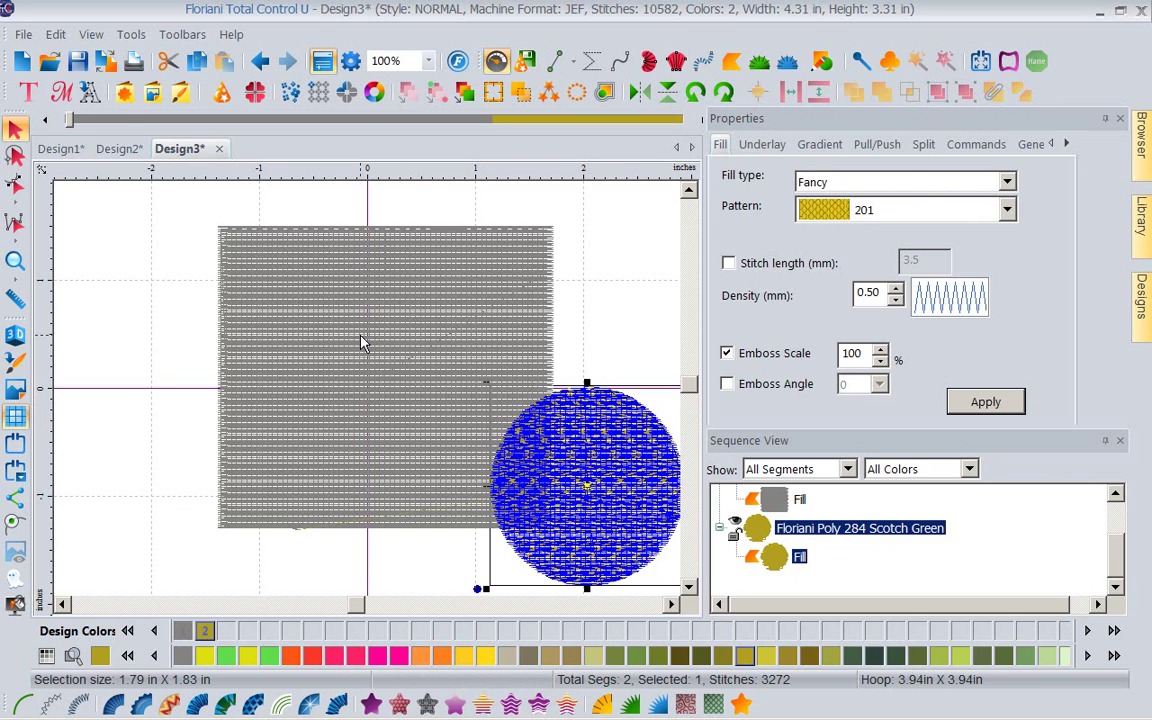
Step: Turn on 3D stitch view, select both the Storm square and Scotch Green circle, and bring up the alignment options
left_click(11, 338)
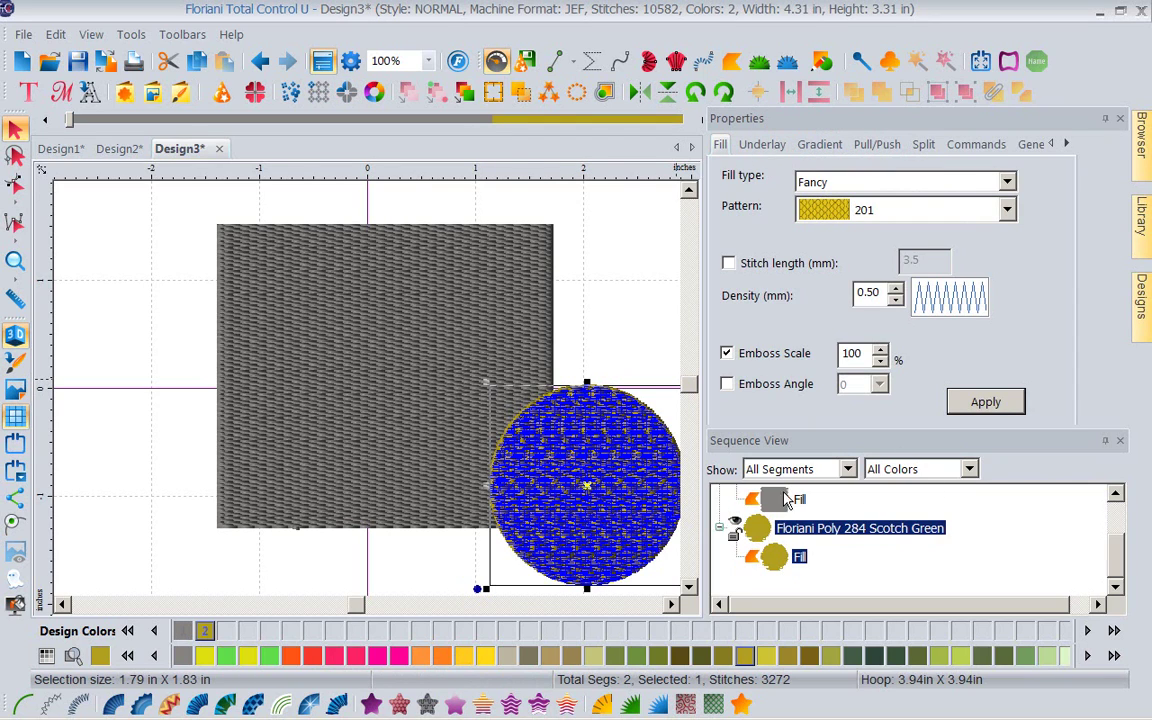
scroll(900, 537, "up", 2)
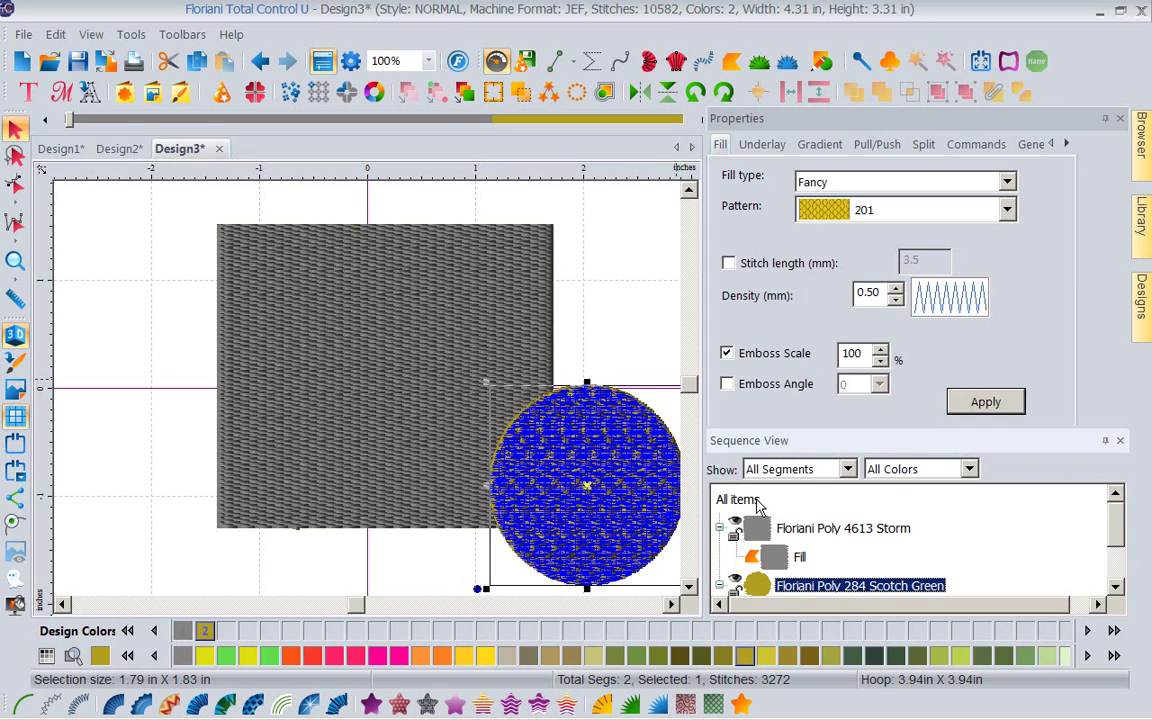
key("ctrl+a")
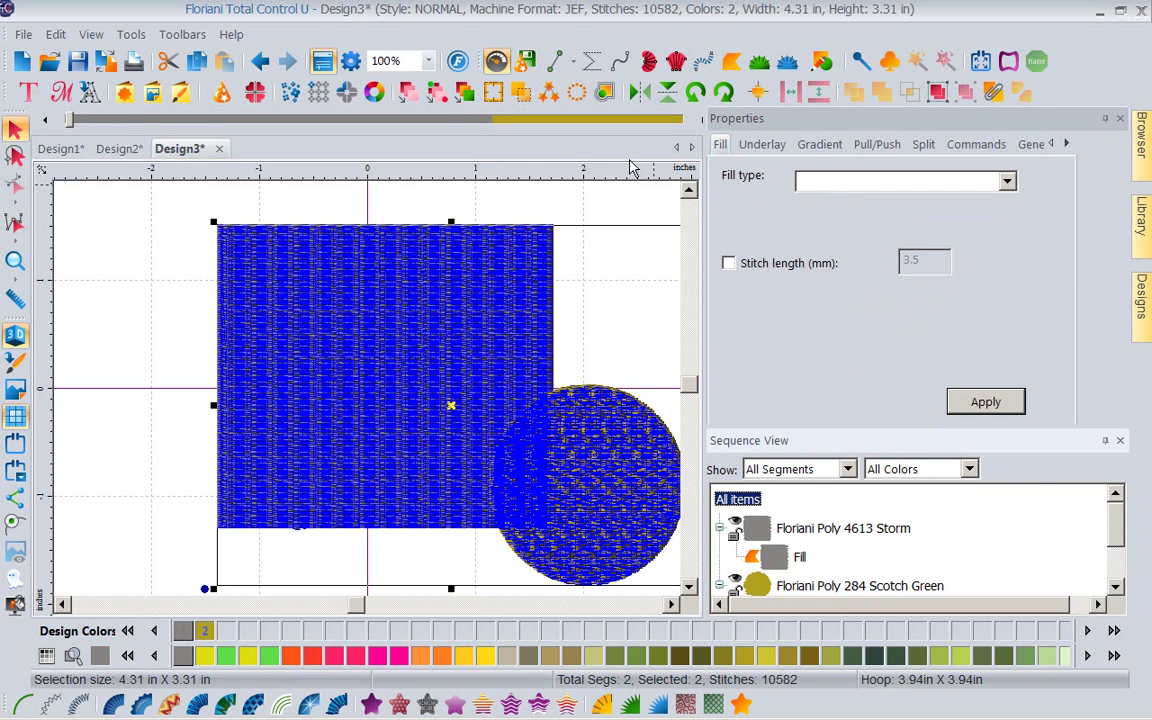
left_click(755, 93)
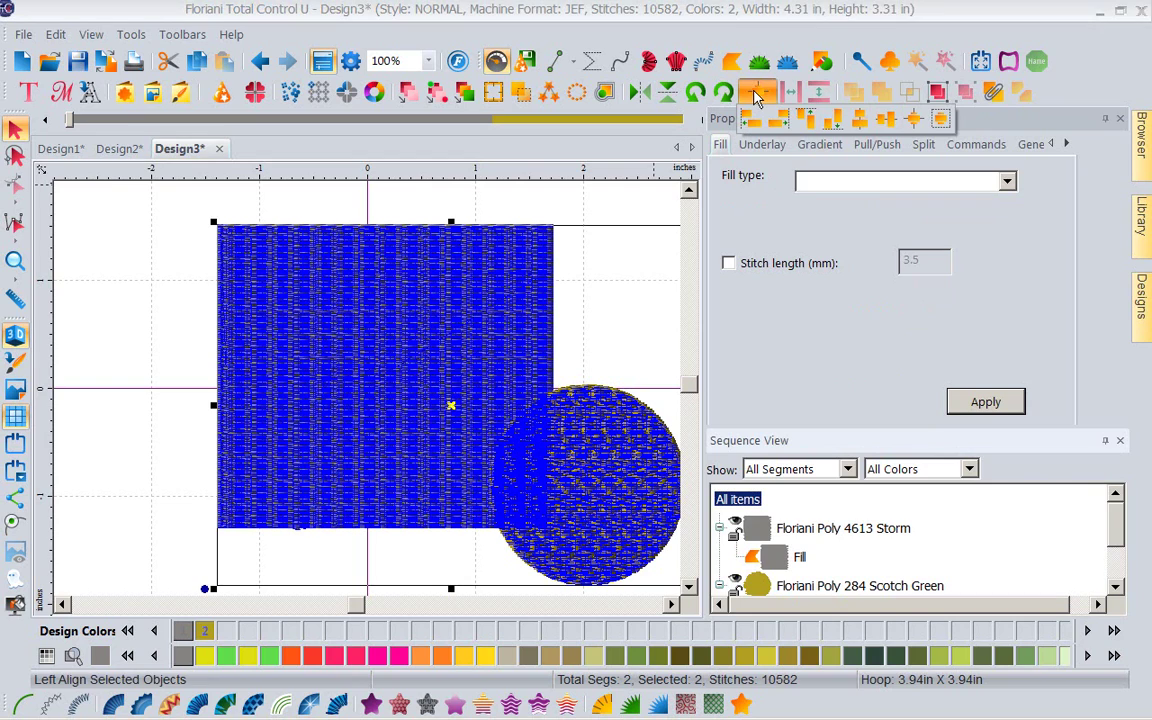
Step: Center the Scotch Green circle on the Storm square, then deselect to view the 3.10 x 2.81 inch design
left_click(941, 121)
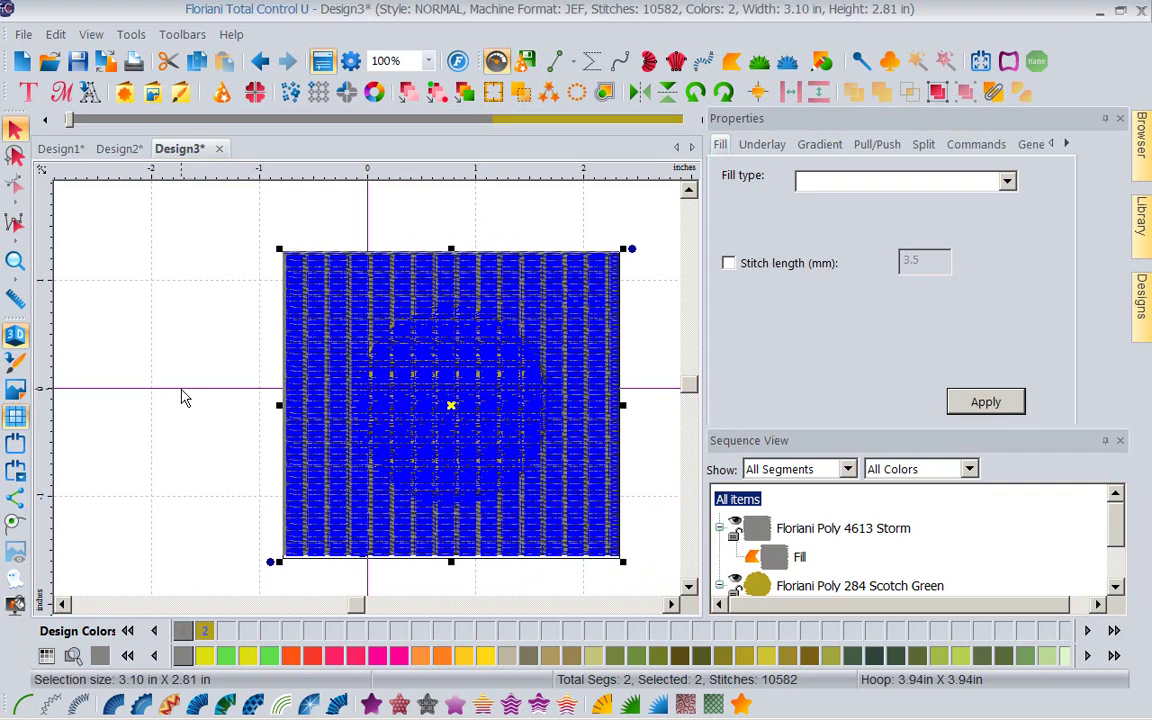
left_click(183, 397)
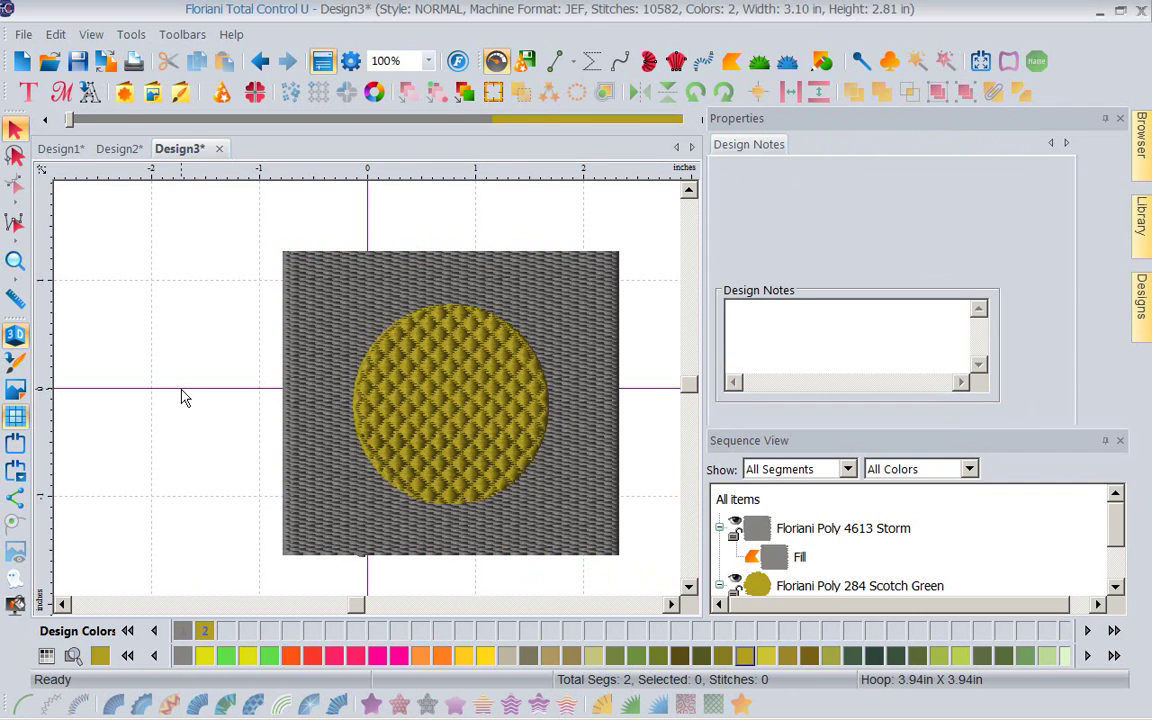